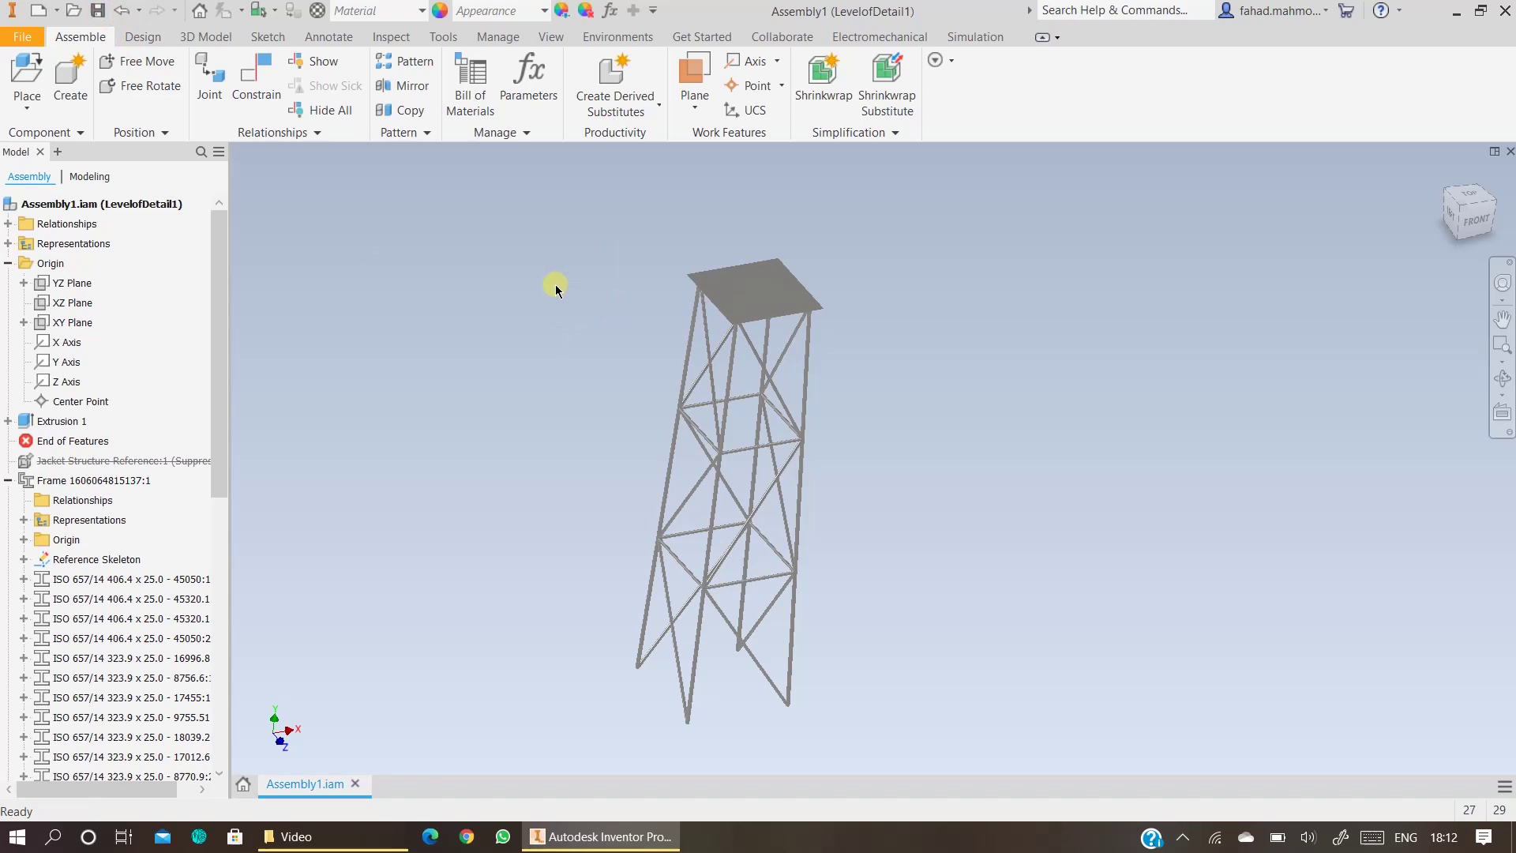
- Enter the Stress Analysis environment from the Environments tab
{"action": "left_click", "coordinate": [609, 40]}
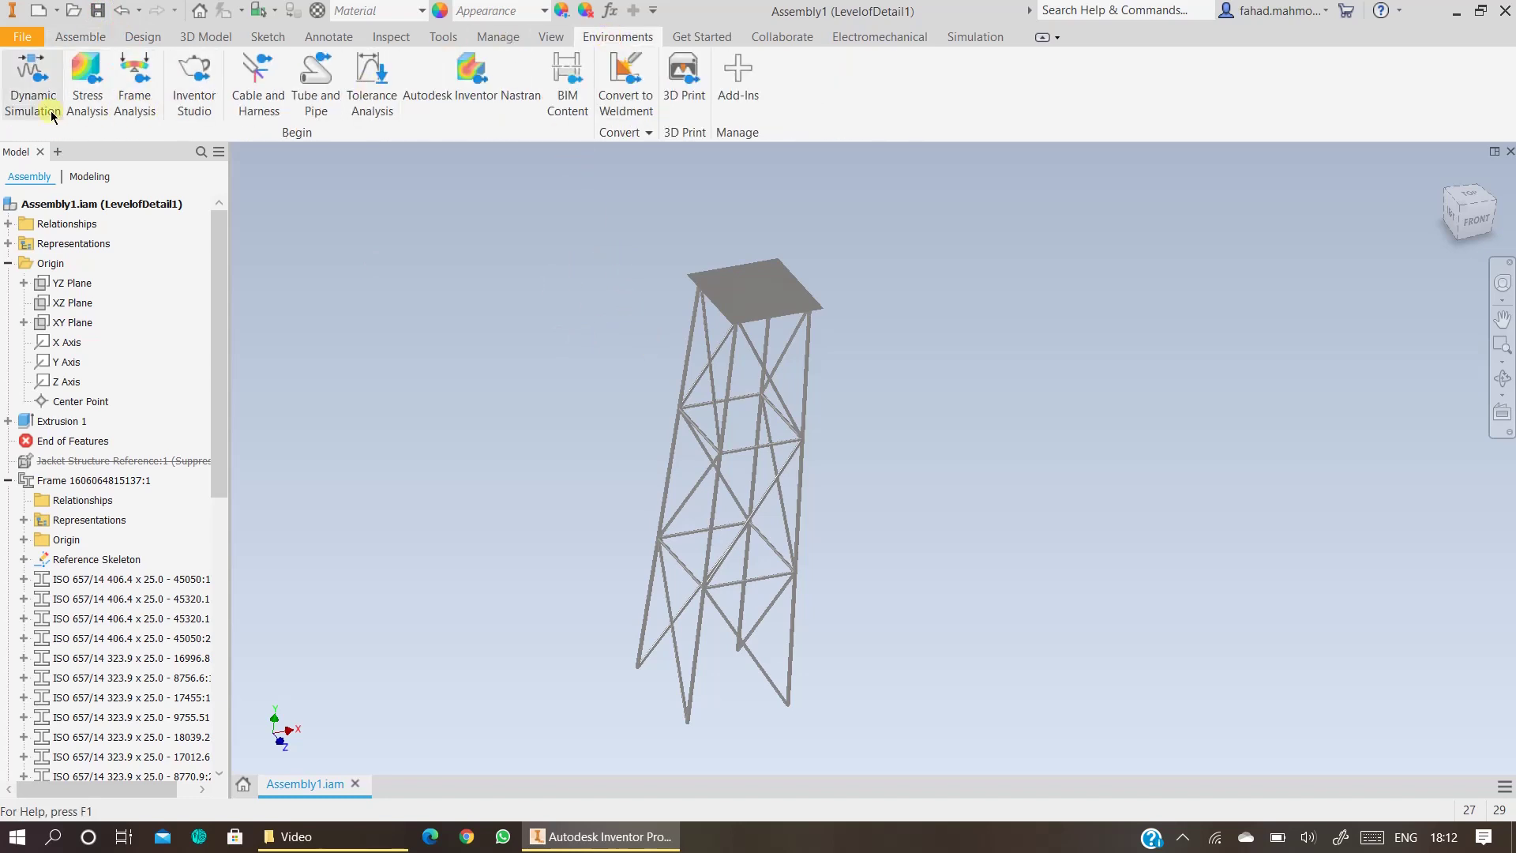
{"action": "left_click", "coordinate": [76, 116]}
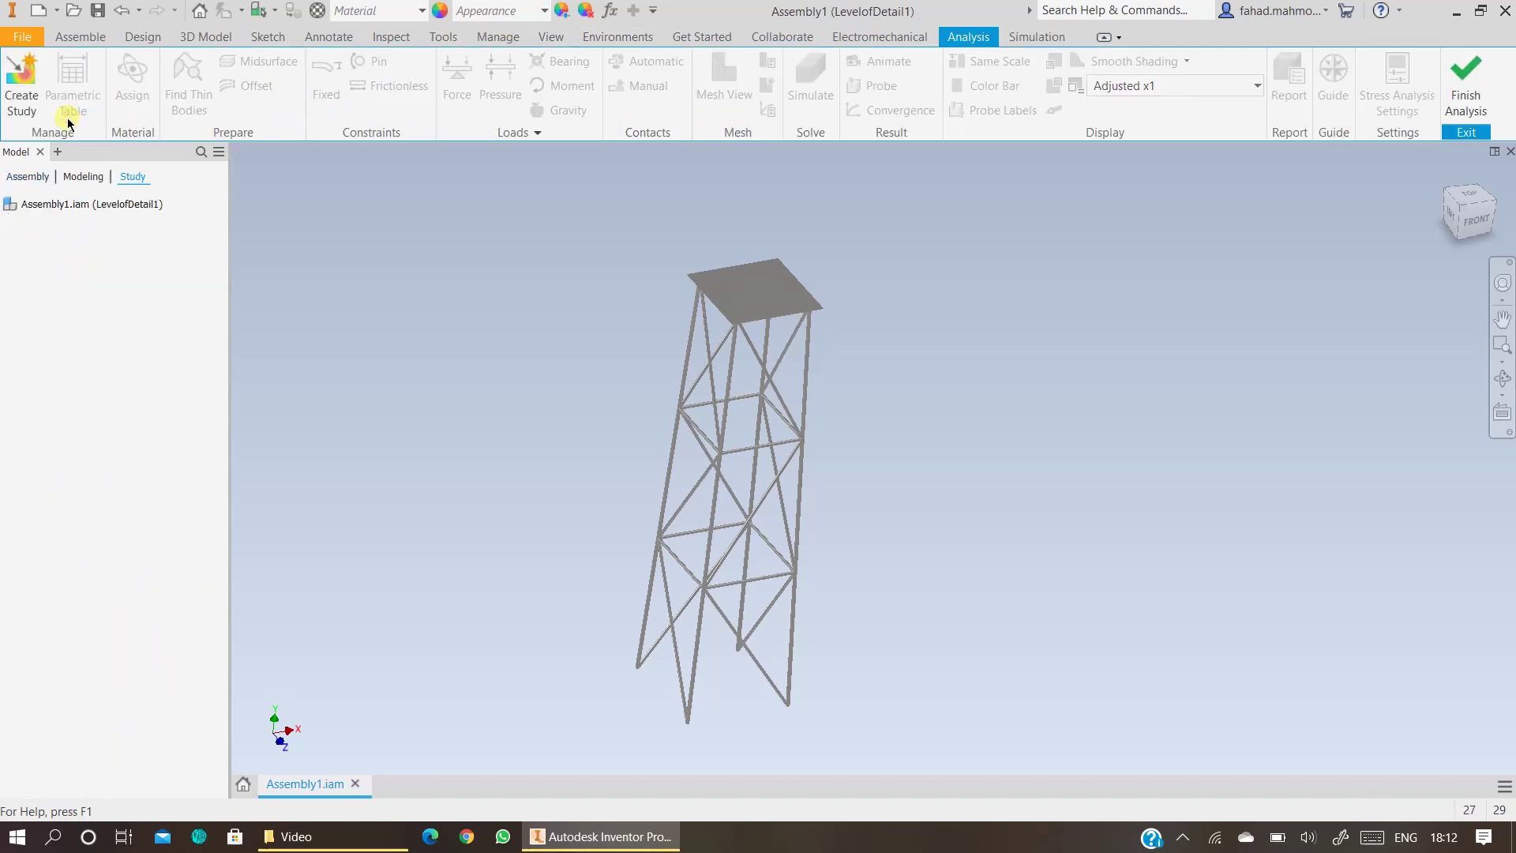
- Create a Static Analysis study named 'JS Analysis 1'
{"action": "left_click", "coordinate": [15, 106]}
{"action": "left_click_drag", "start_coordinate": [424, 192], "coordinate": [325, 199]}
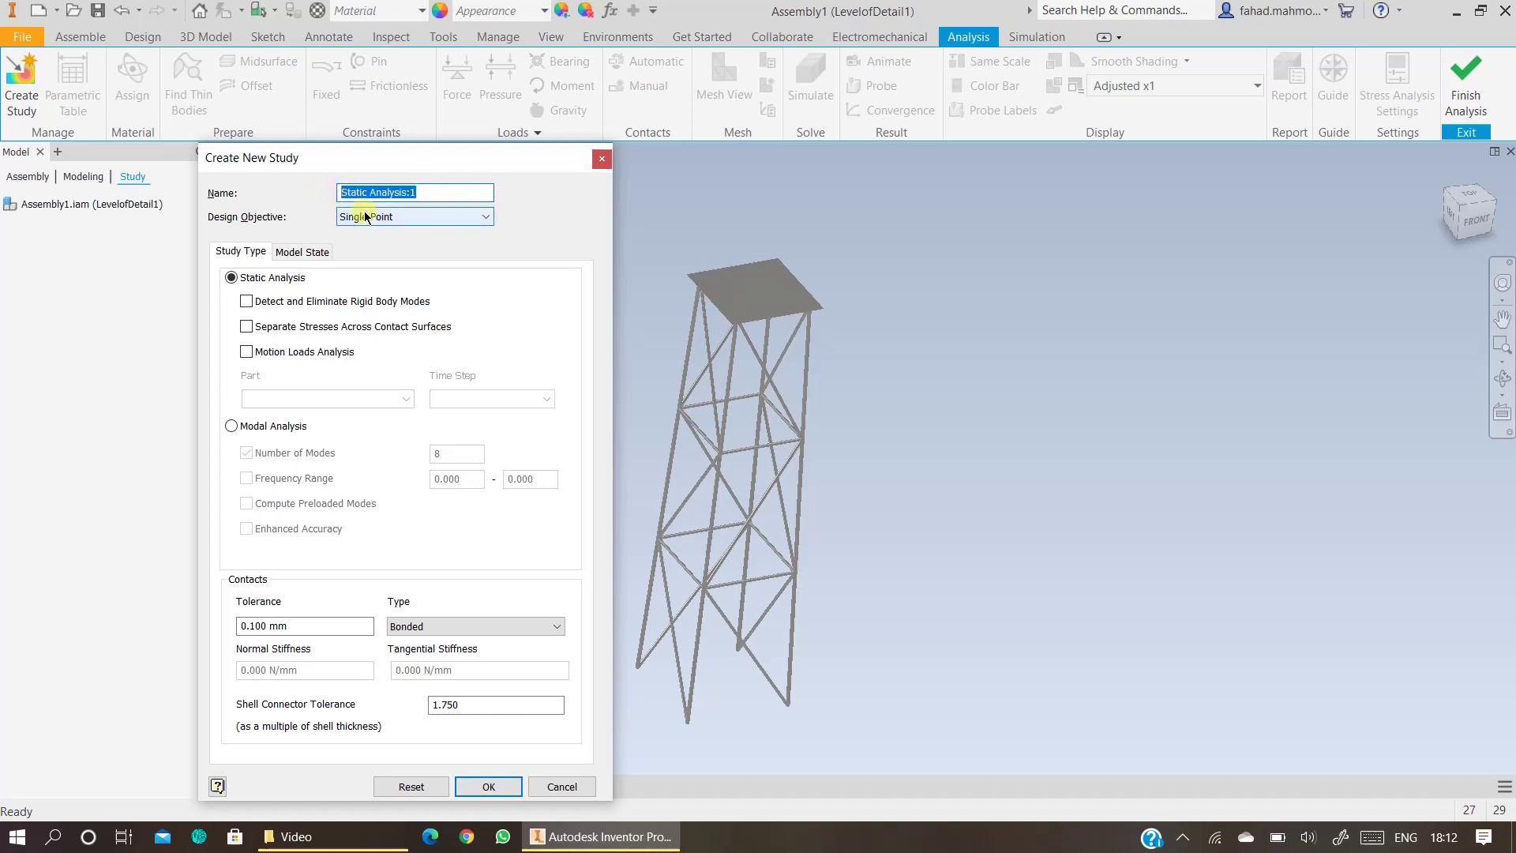
{"action": "type", "text": "J"}
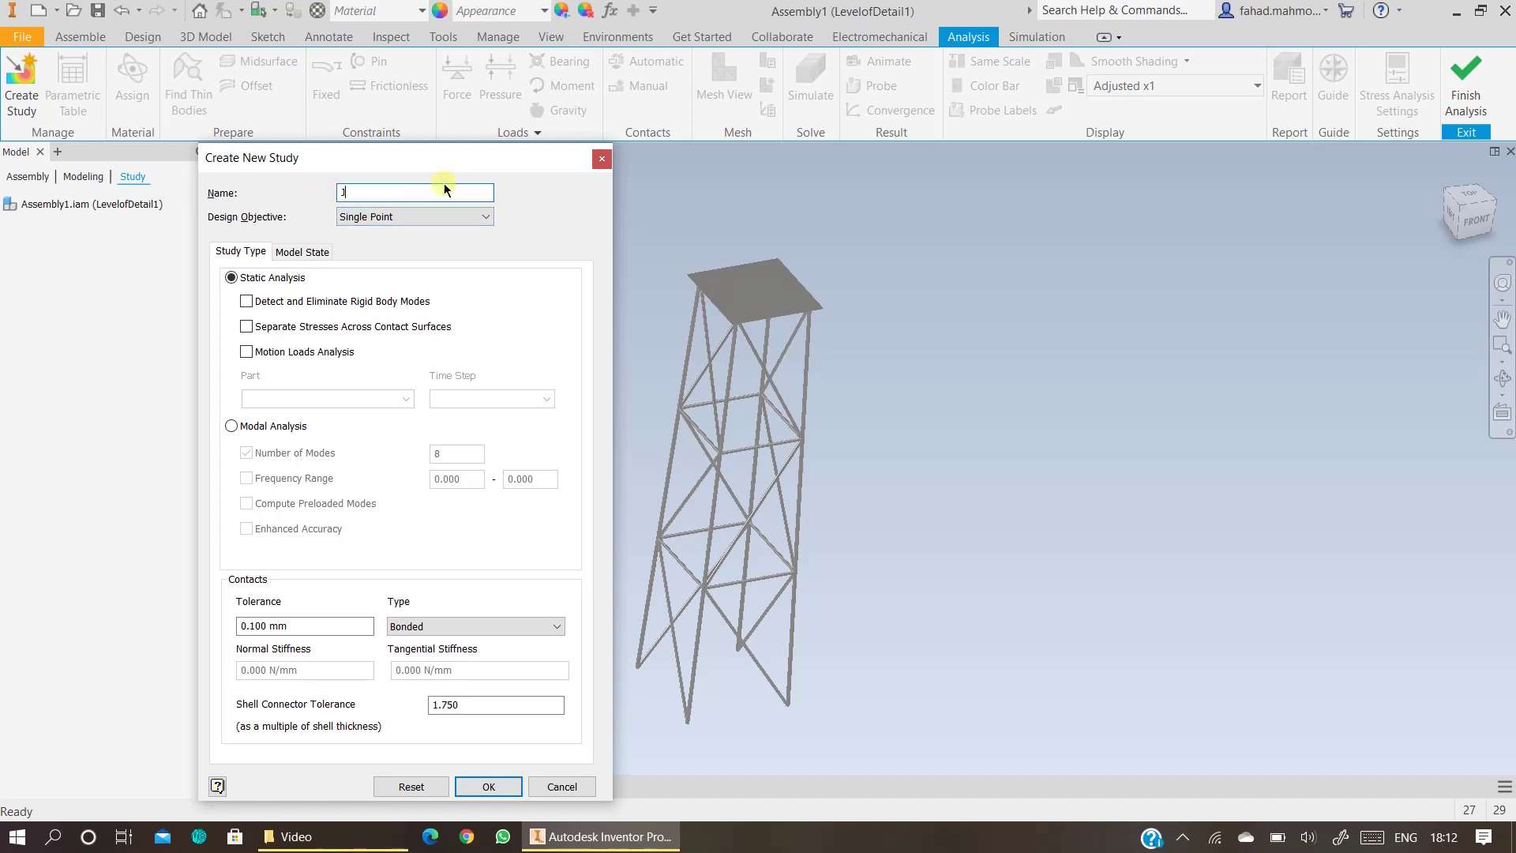
{"action": "type", "text": "a"}
{"action": "key", "text": "BackSpace"}
{"action": "type", "text": "S Analysis 1"}
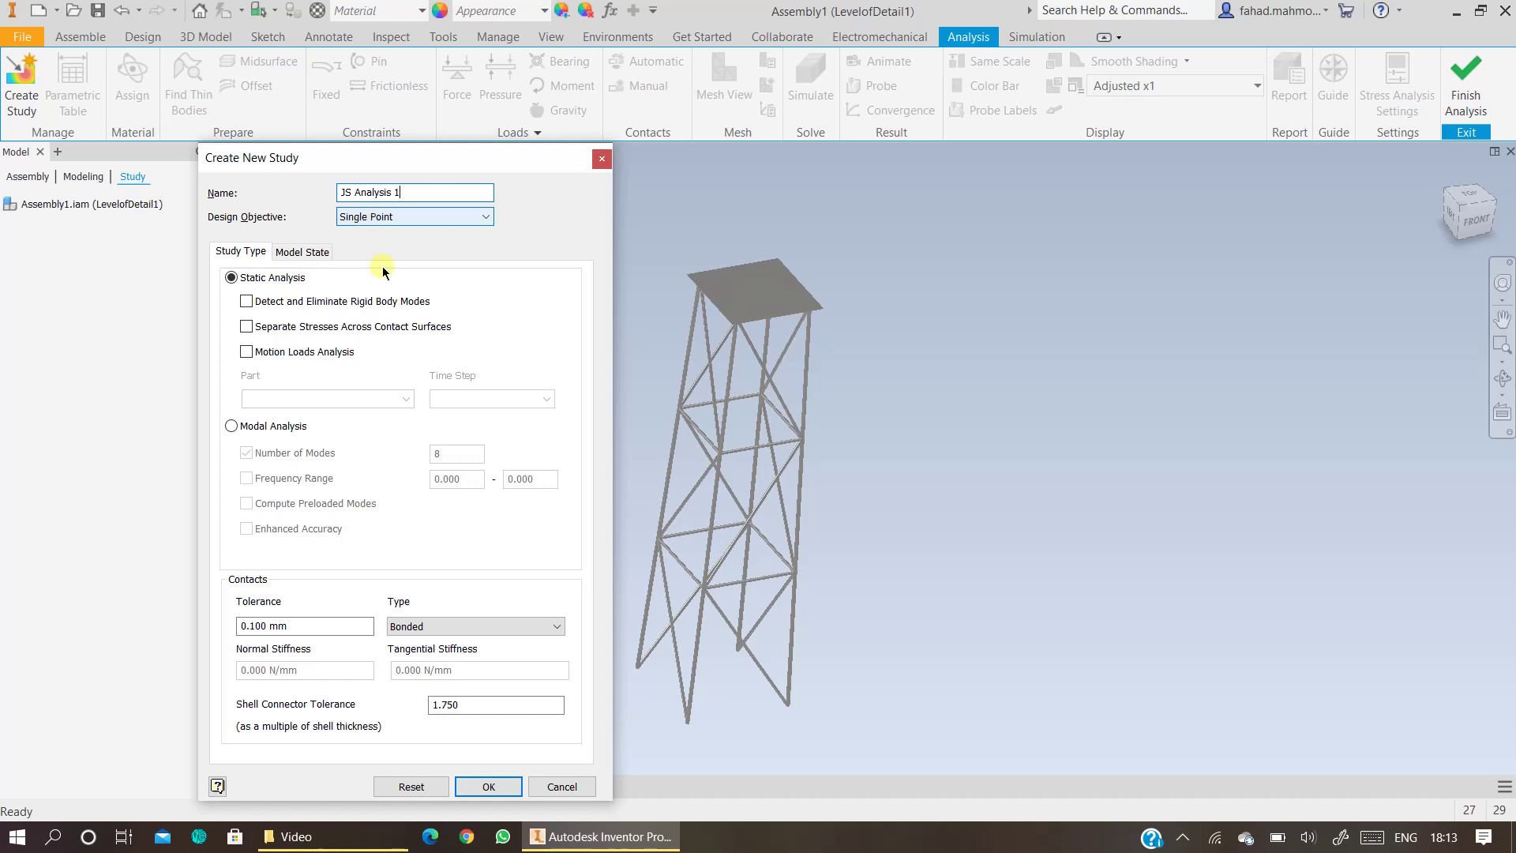
{"action": "left_click", "coordinate": [467, 785]}
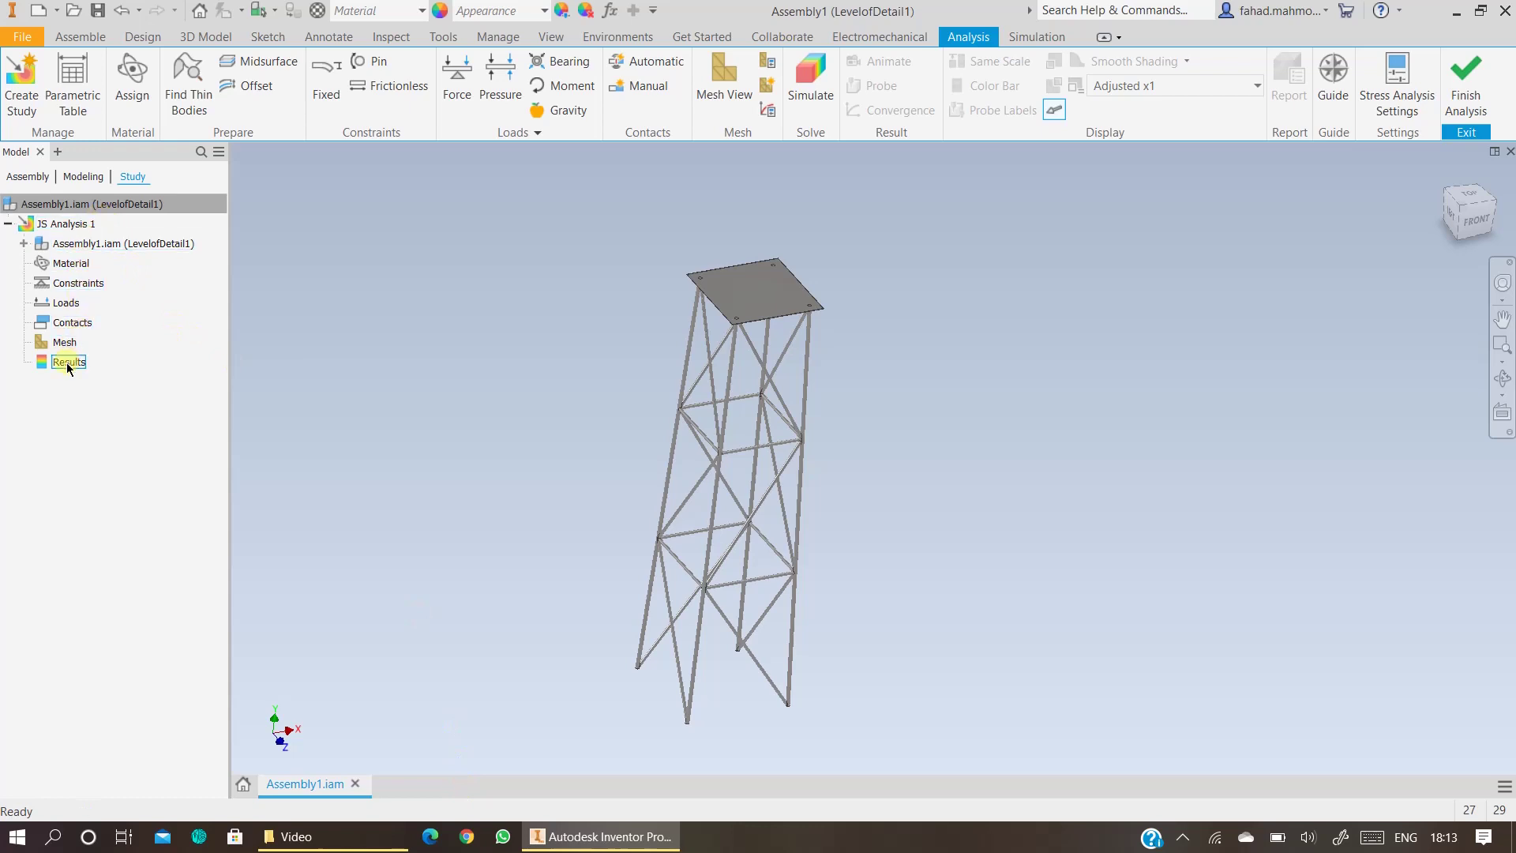
- Expand Assembly1.iam and inspect the Frame, Top Plate:1 and Relationships entries
{"action": "left_click", "coordinate": [23, 244]}
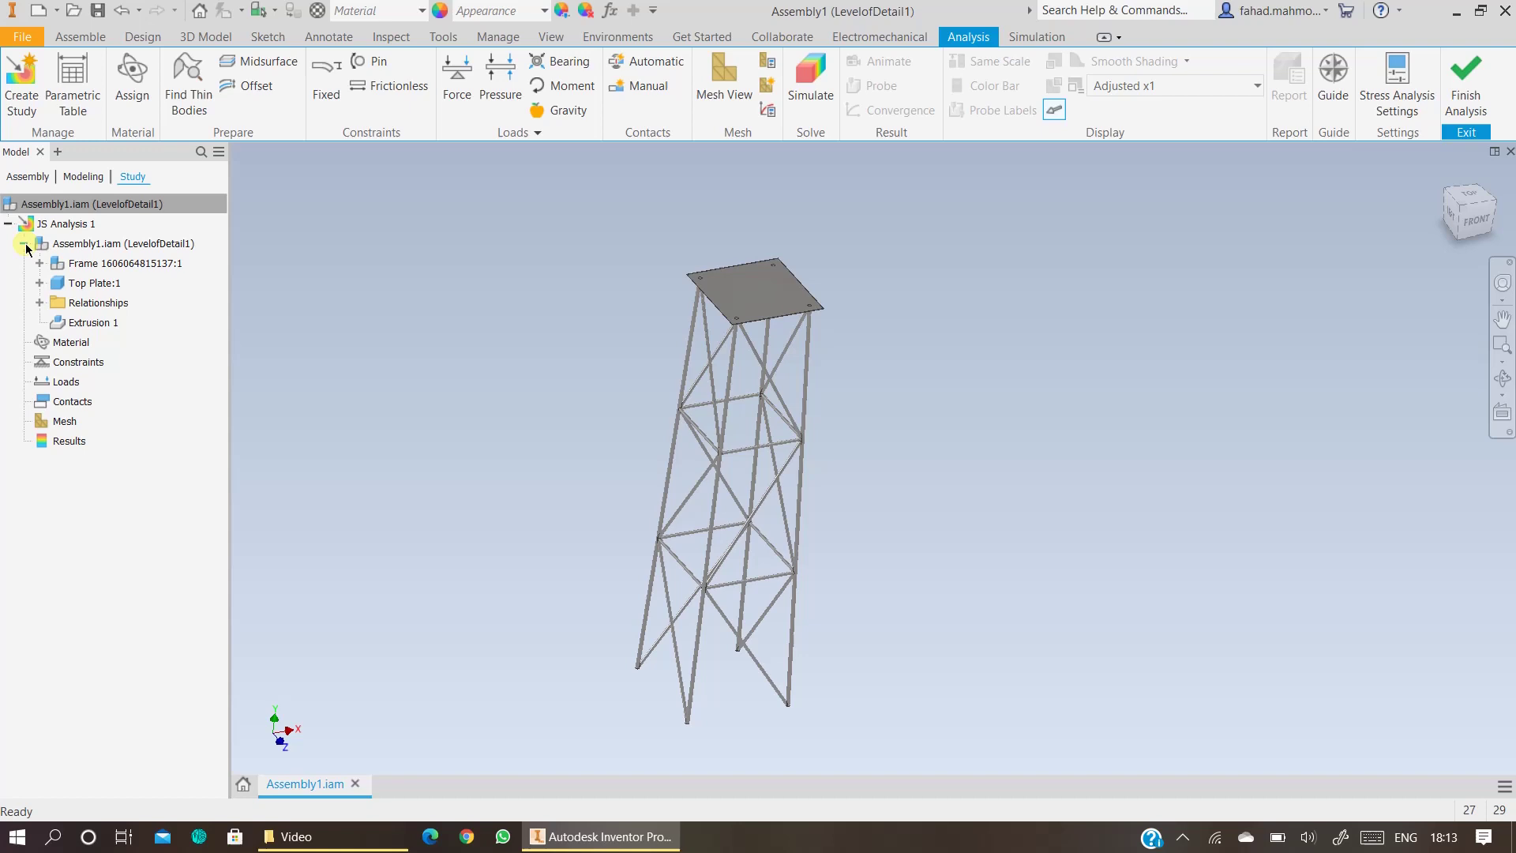
{"action": "left_click", "coordinate": [57, 270]}
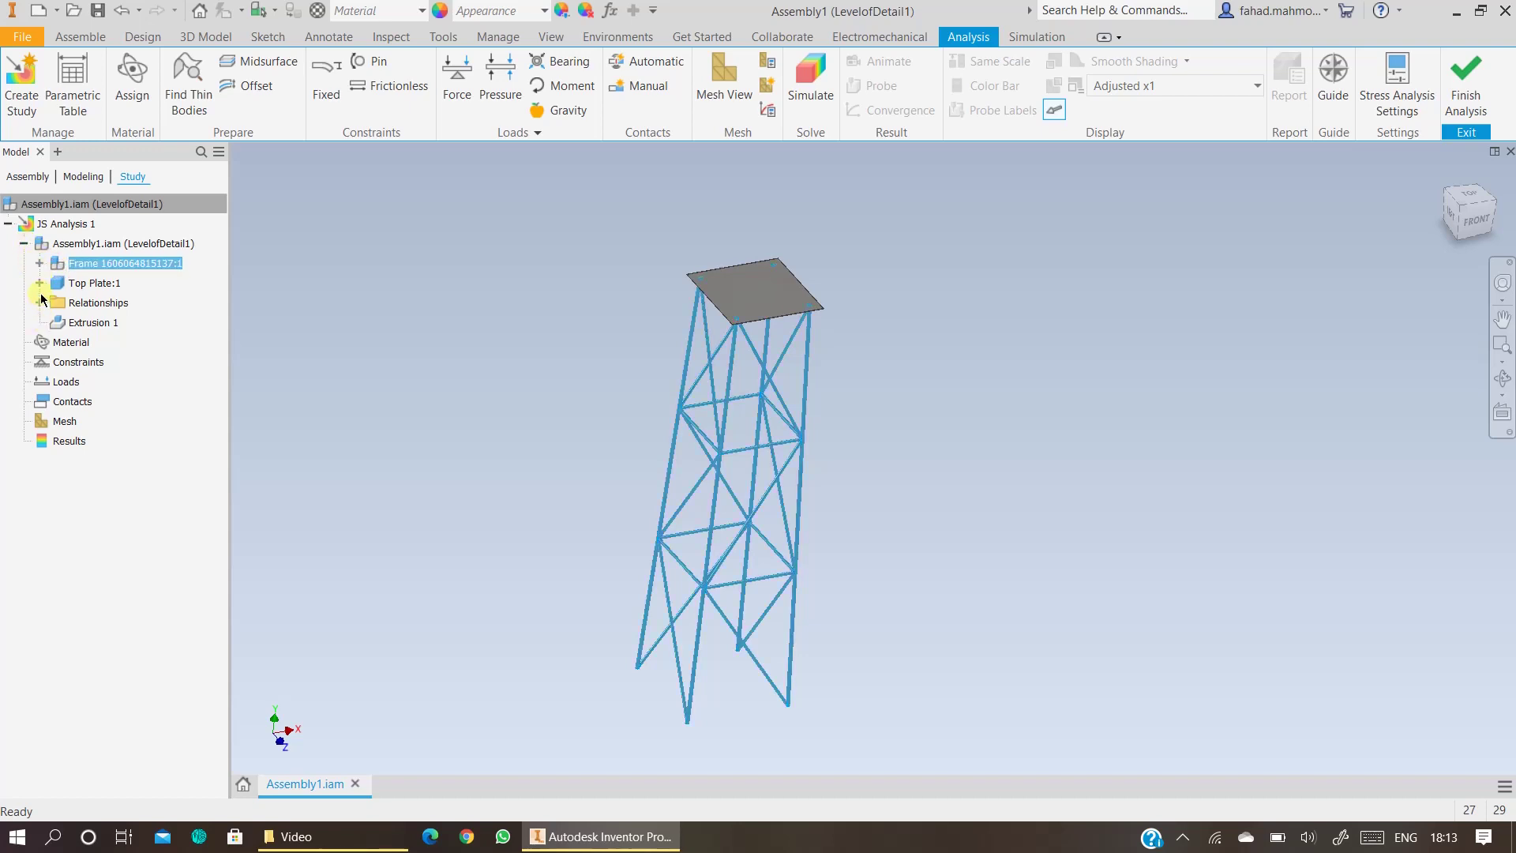
{"action": "left_click", "coordinate": [40, 283]}
{"action": "left_click", "coordinate": [39, 322]}
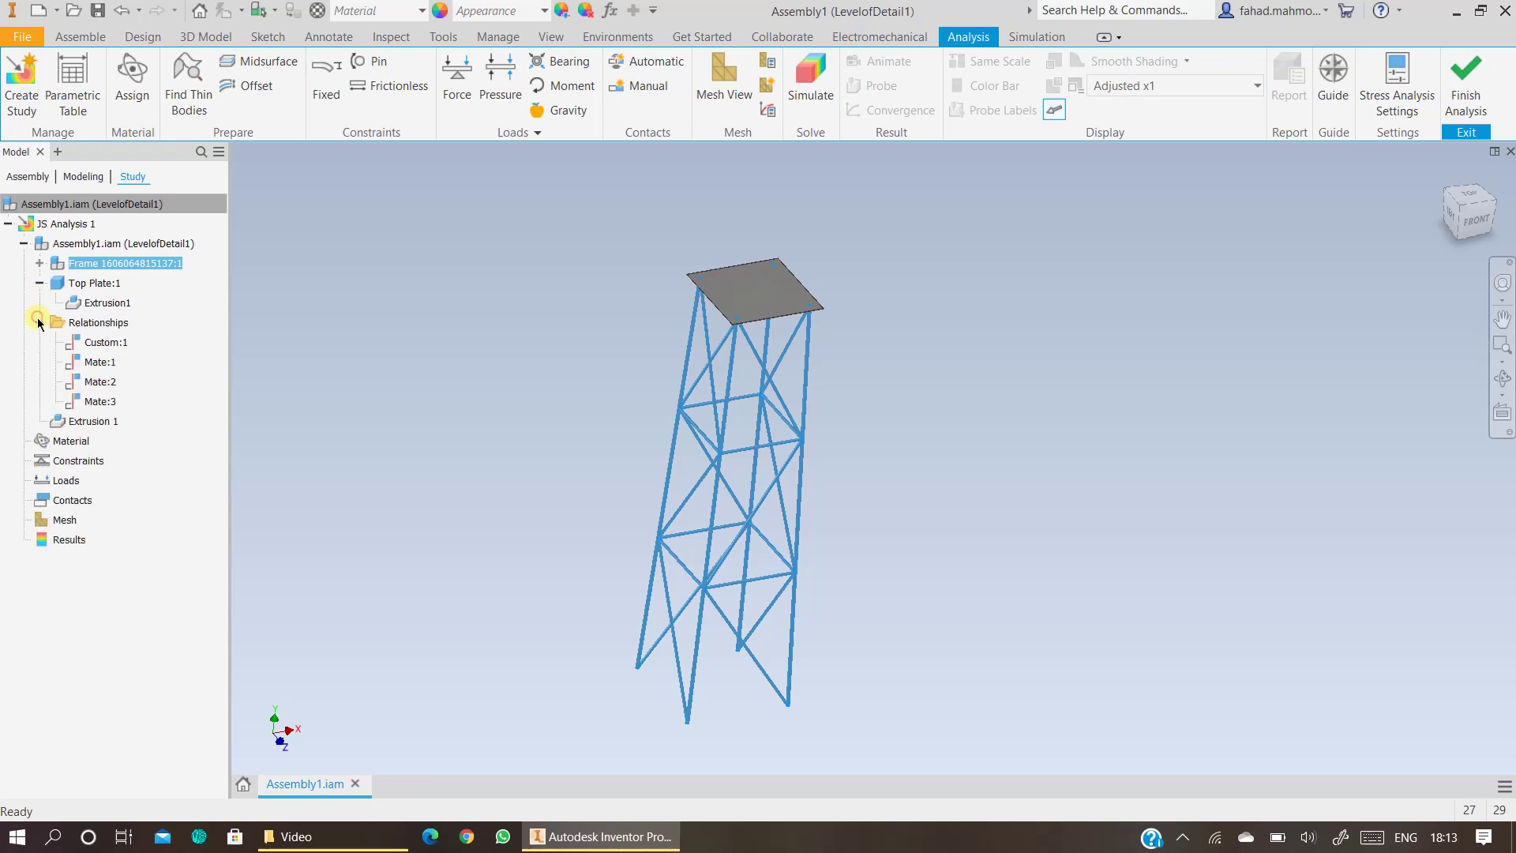
{"action": "left_click", "coordinate": [40, 322]}
{"action": "left_click", "coordinate": [40, 283]}
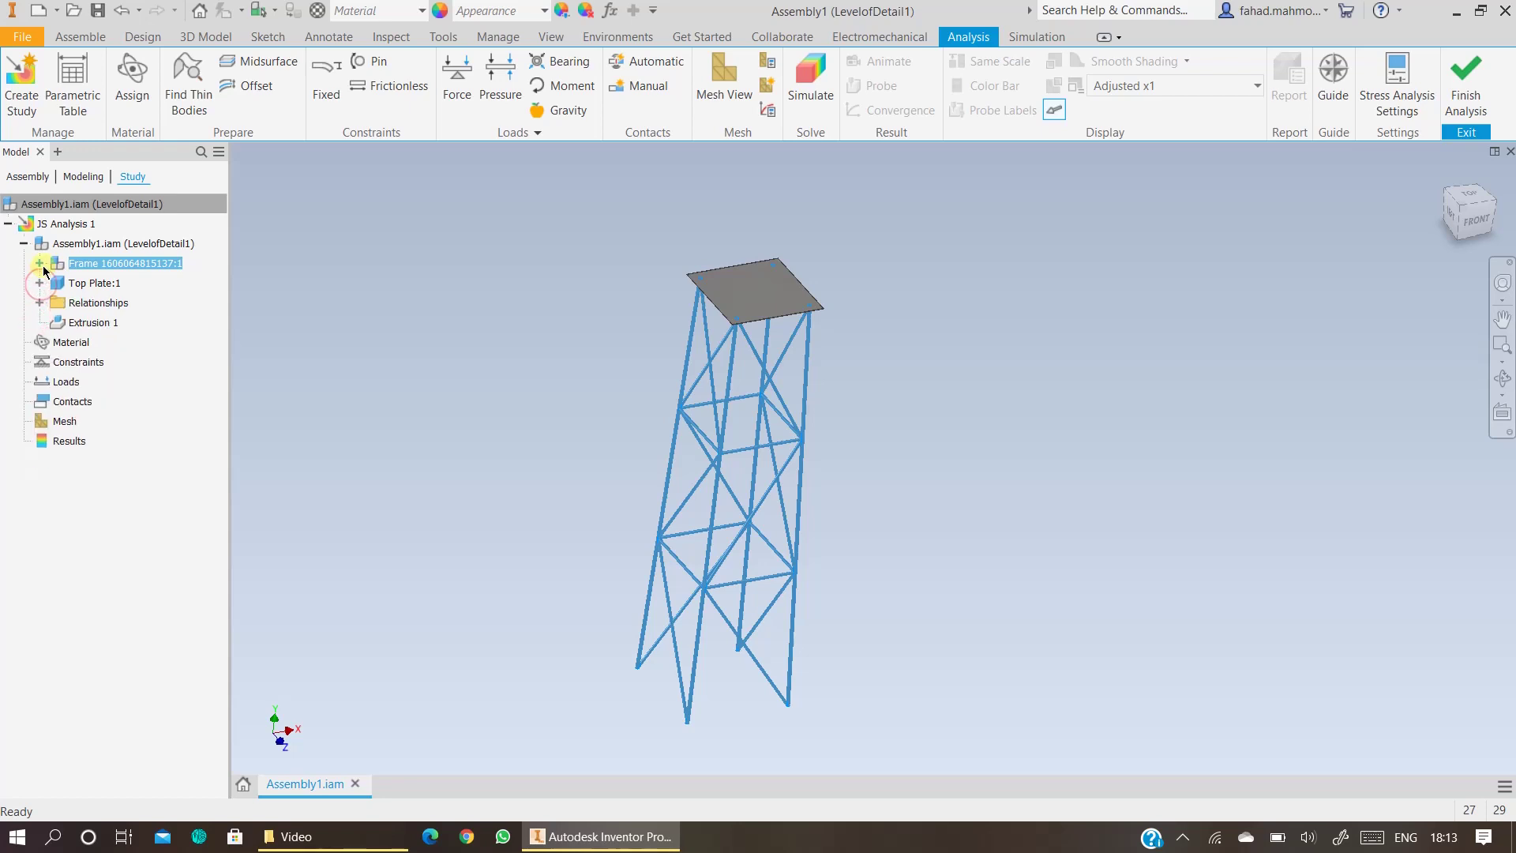
- Select the Frame component and check its context menu without changes
{"action": "left_click", "coordinate": [55, 205]}
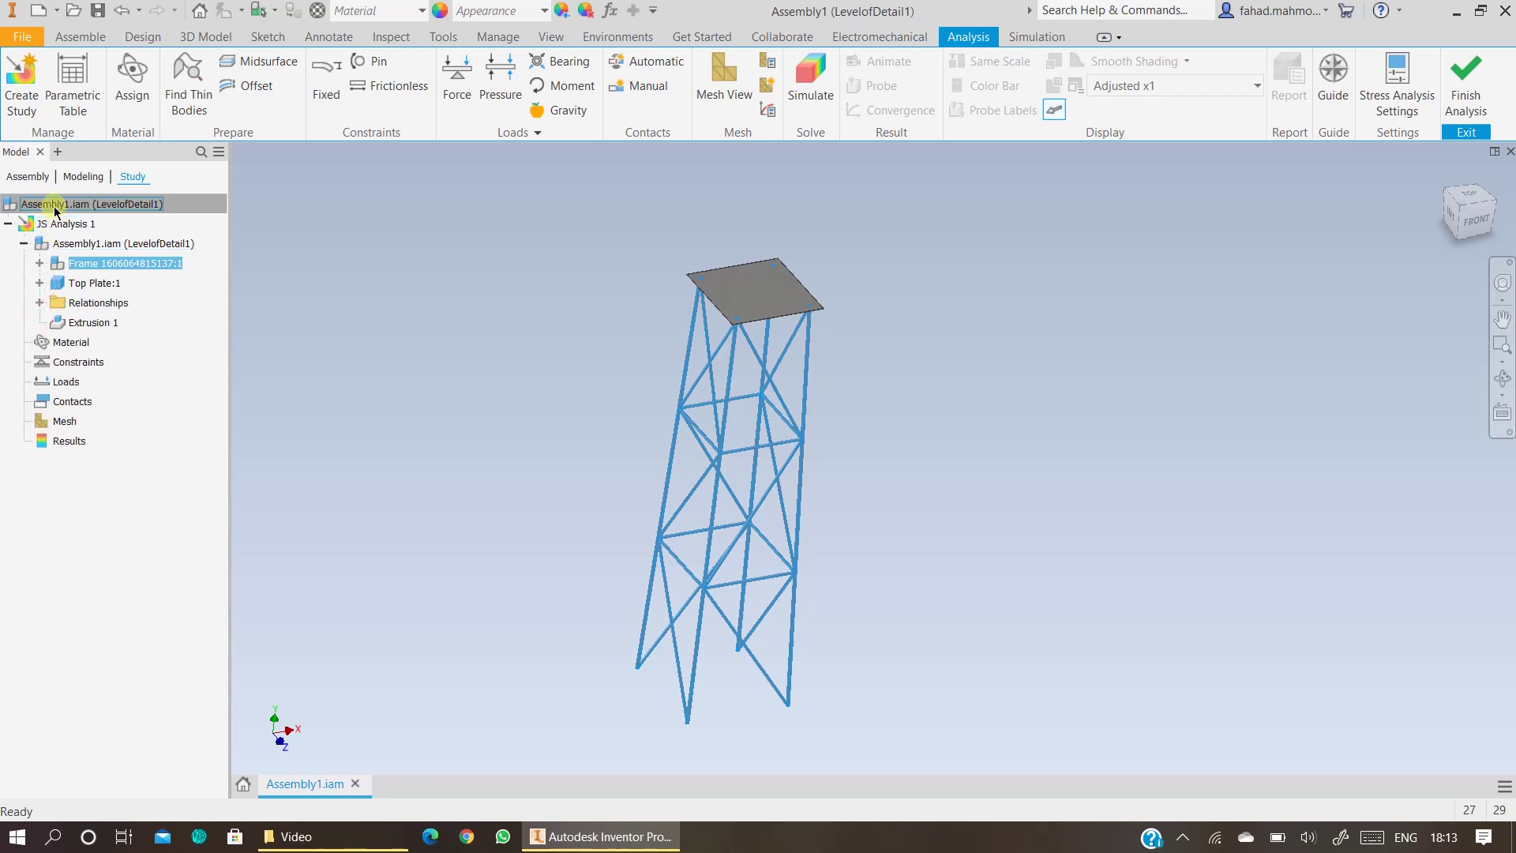
{"action": "left_click", "coordinate": [77, 265]}
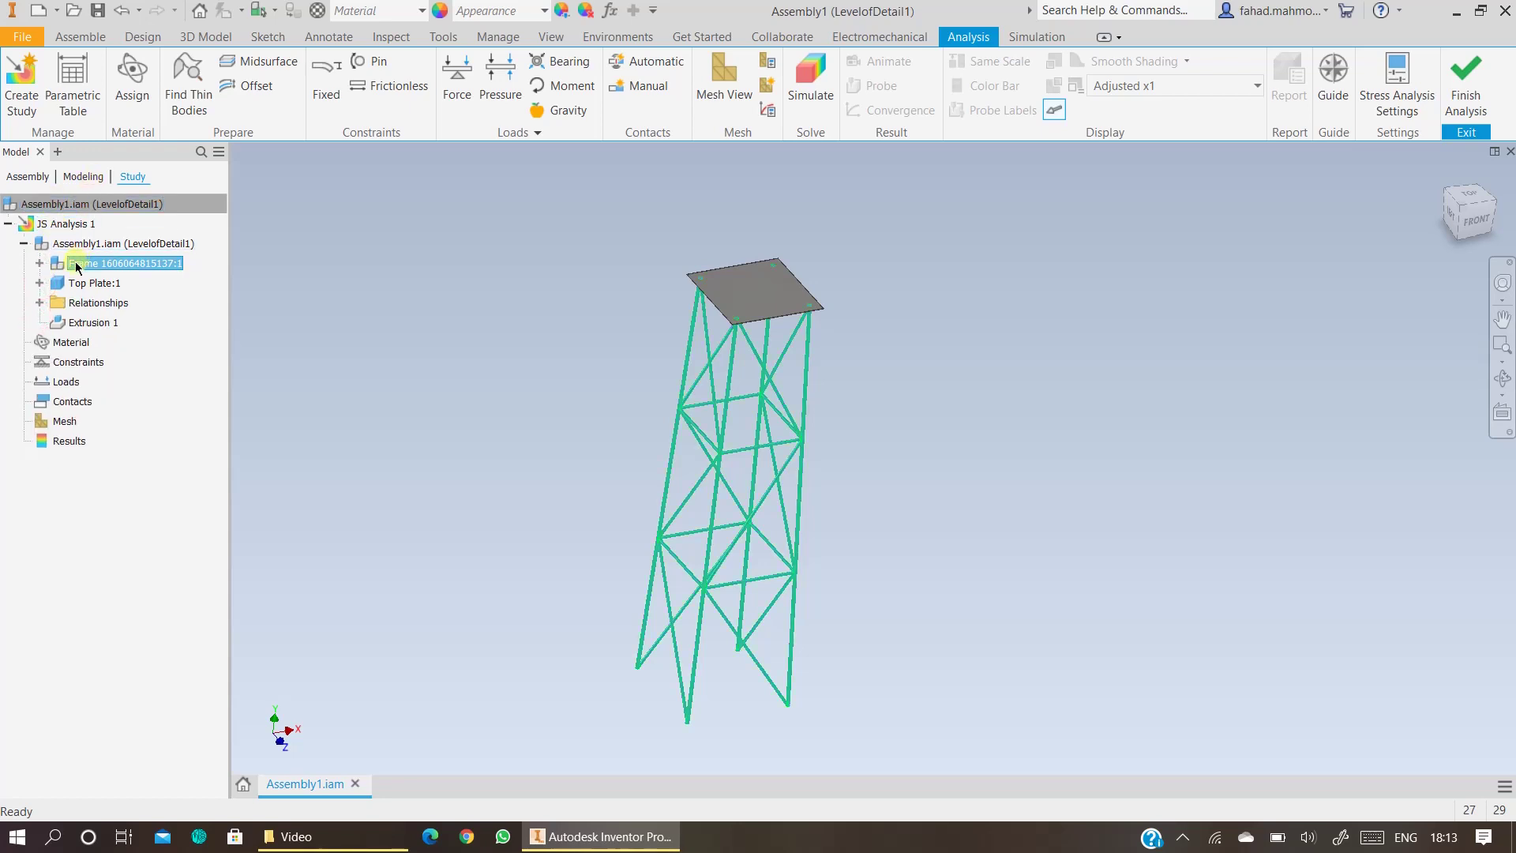
{"action": "right_click", "coordinate": [117, 269]}
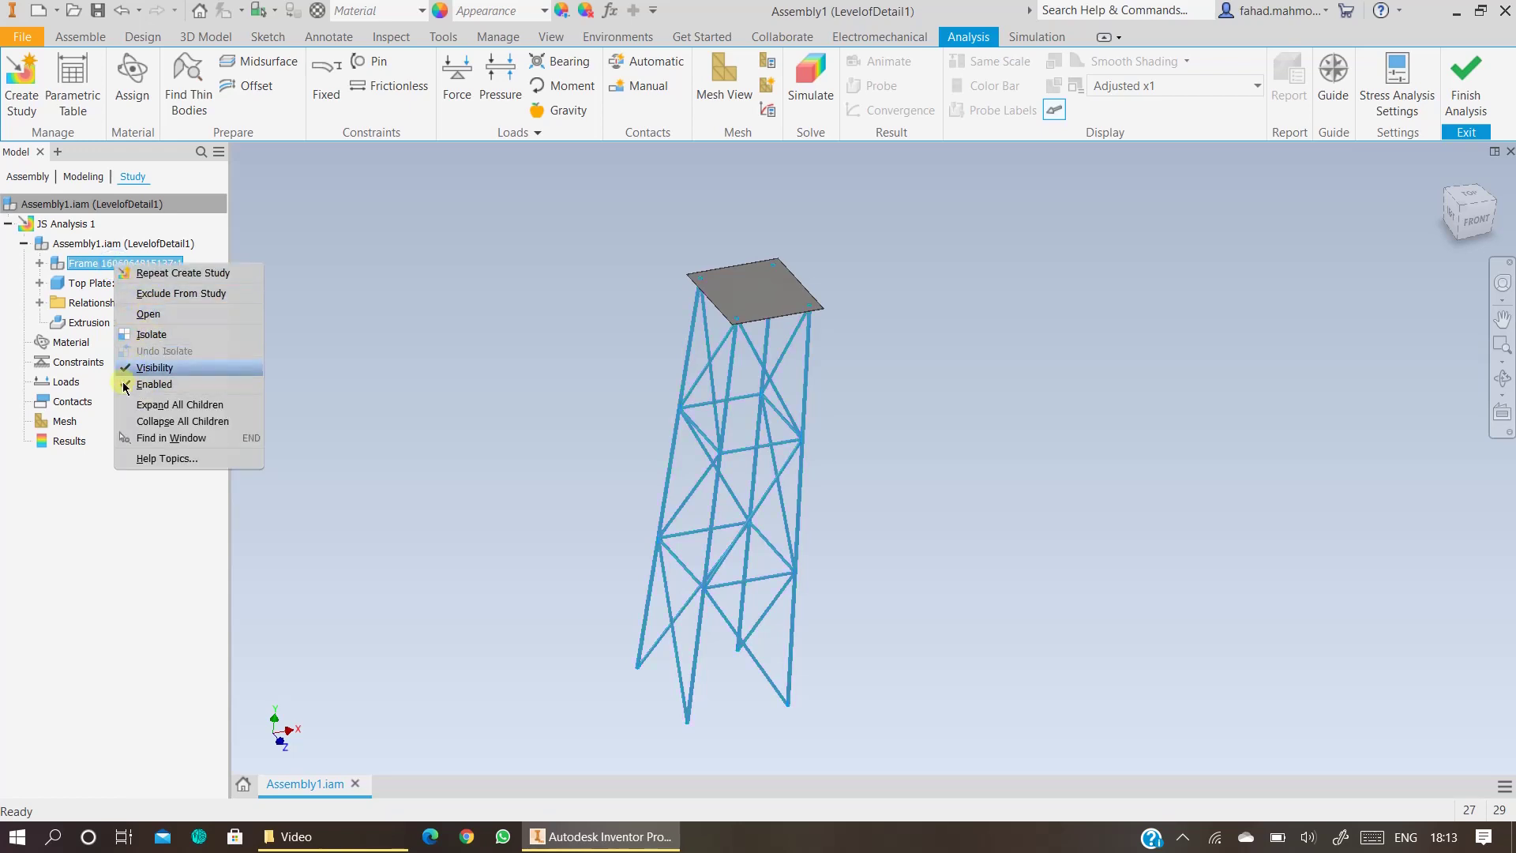
{"action": "left_click", "coordinate": [59, 504]}
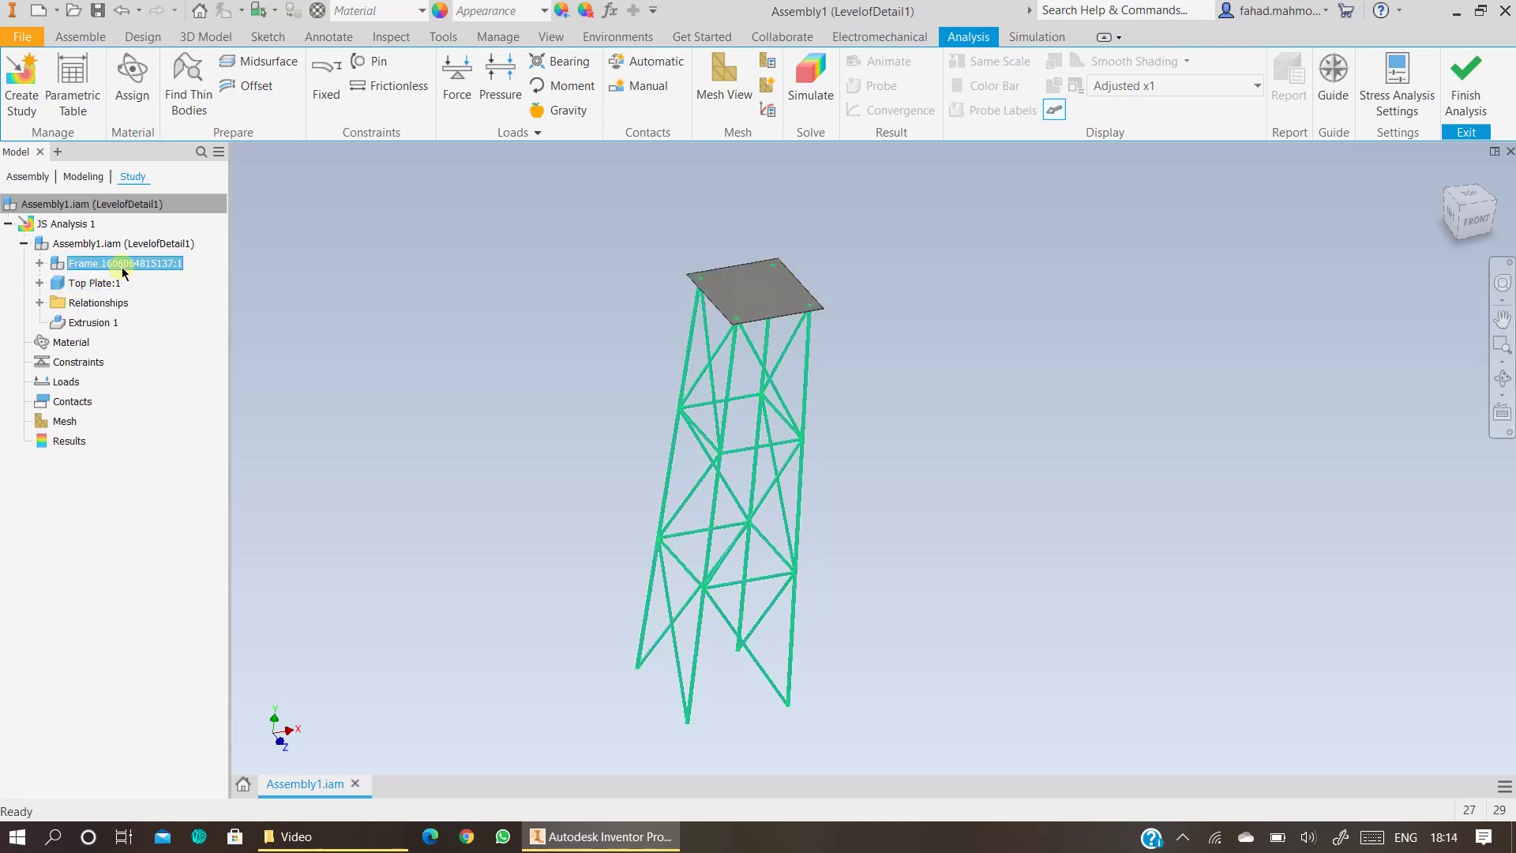
- Keep Steel, Mild as the material for every tower component
{"action": "left_click", "coordinate": [127, 104]}
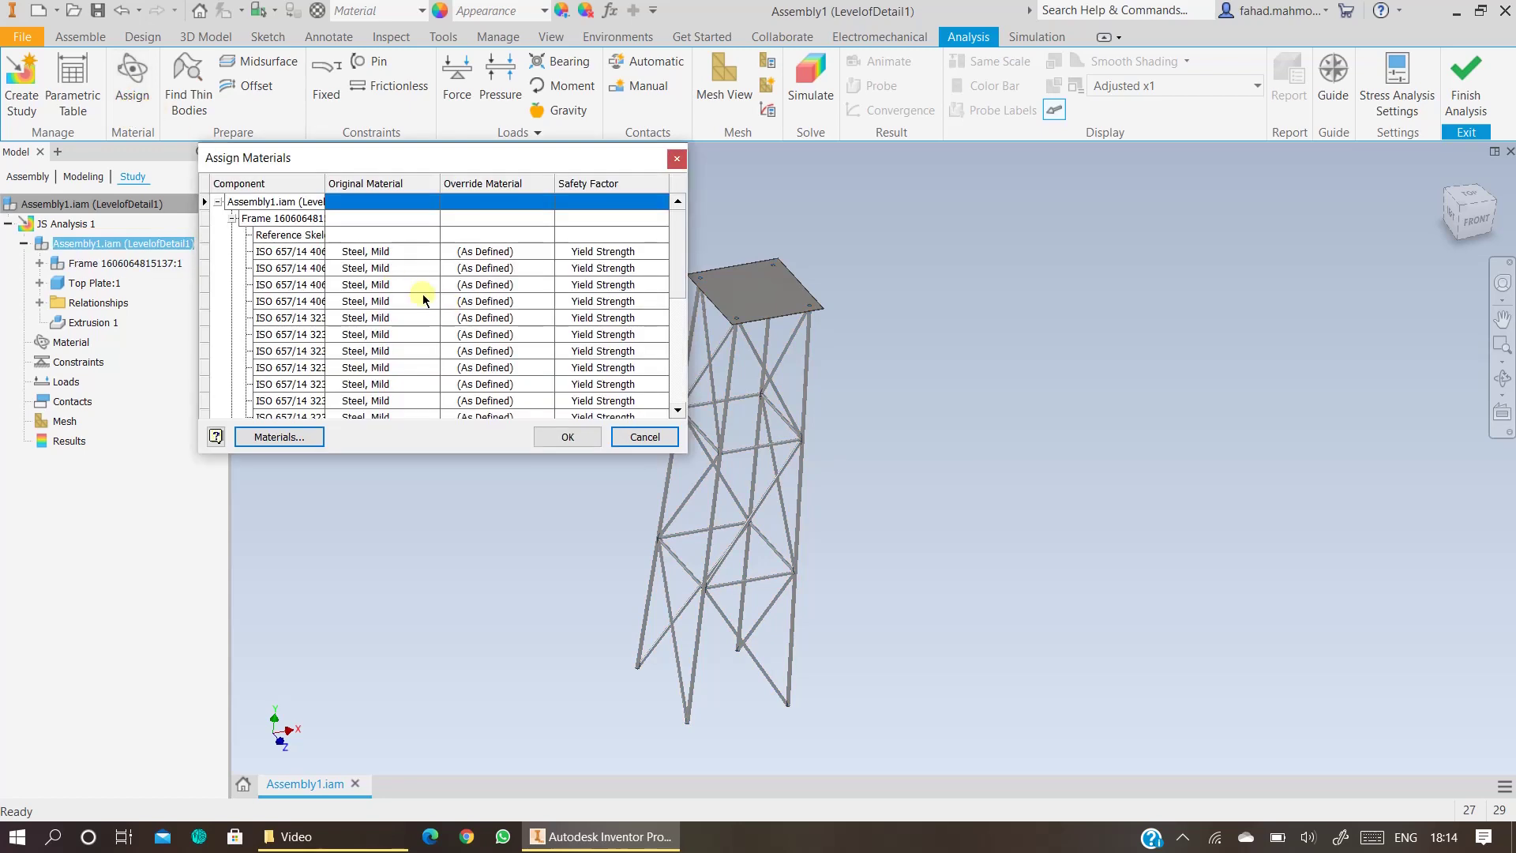
{"action": "scroll", "coordinate": [395, 258], "scroll_direction": "down", "scroll_amount": 1}
{"action": "scroll", "coordinate": [396, 268], "scroll_direction": "down", "scroll_amount": 1}
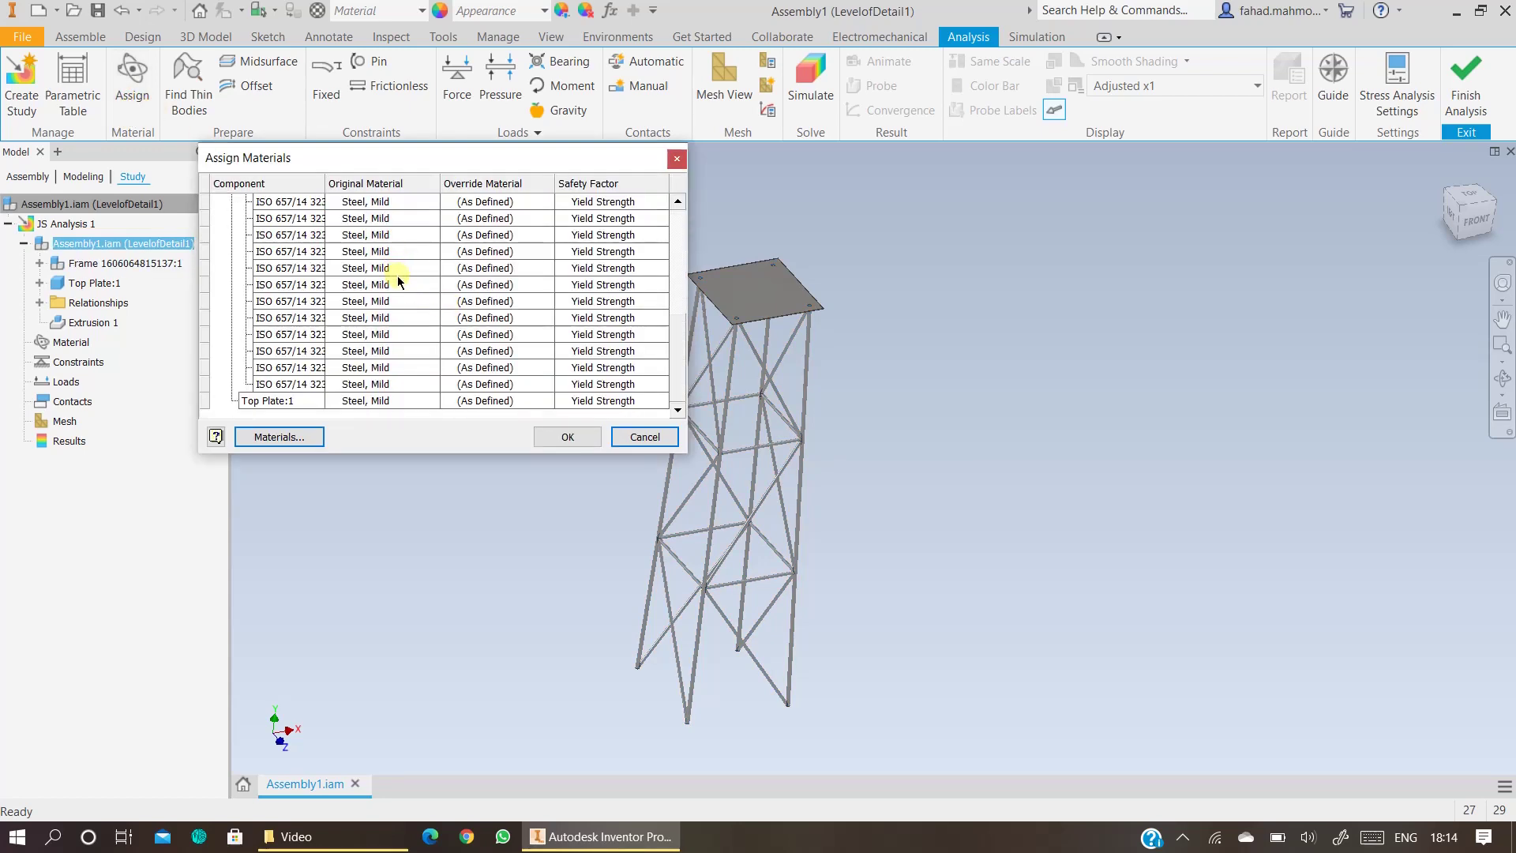
{"action": "left_click", "coordinate": [574, 443]}
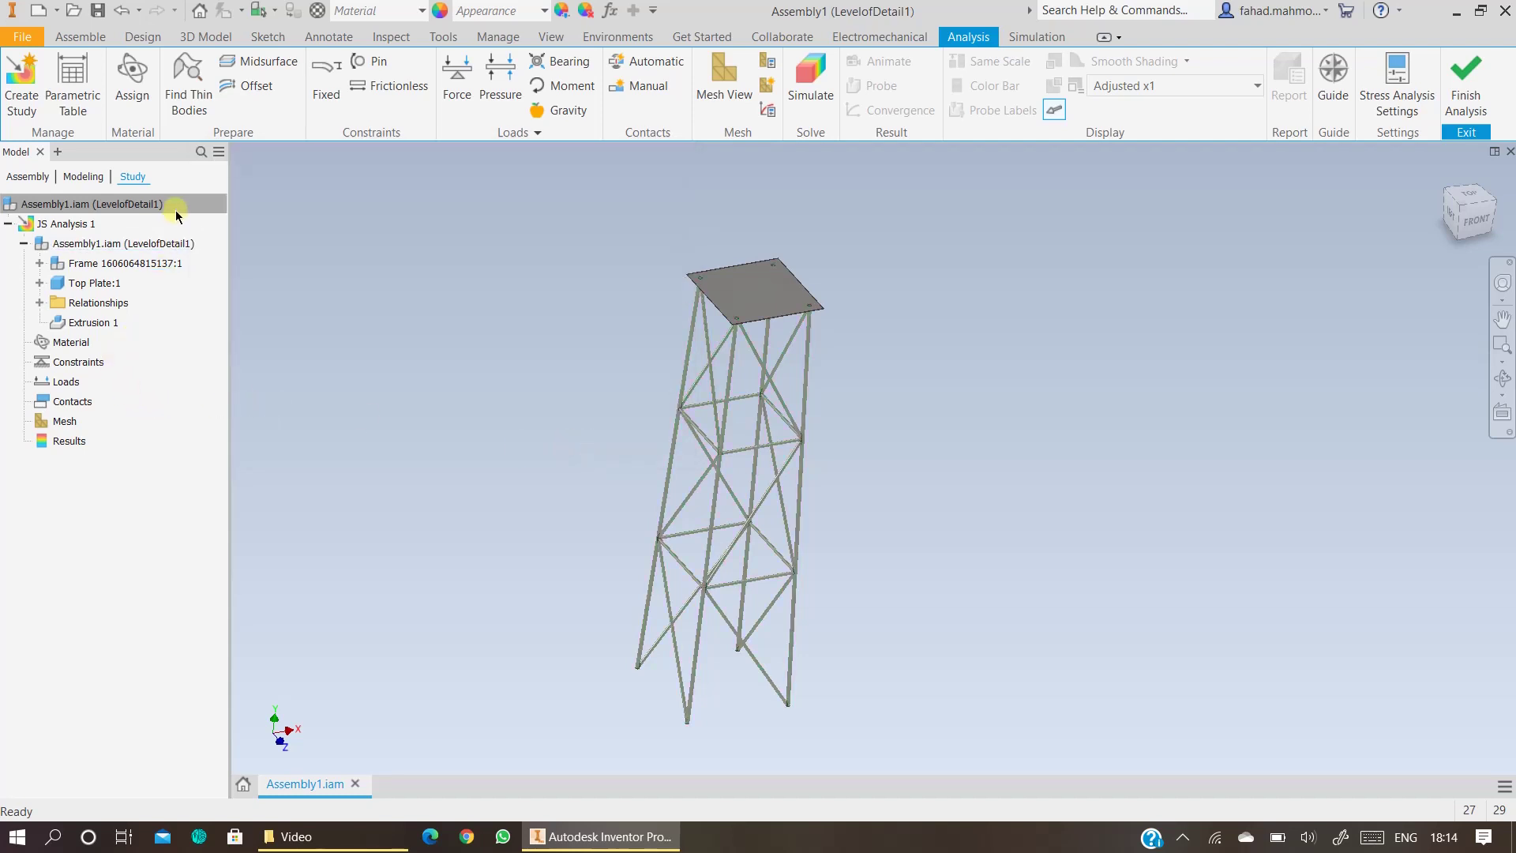
- Start a Fixed constraint and pick the end faces of the first two tower legs
{"action": "left_click", "coordinate": [330, 93]}
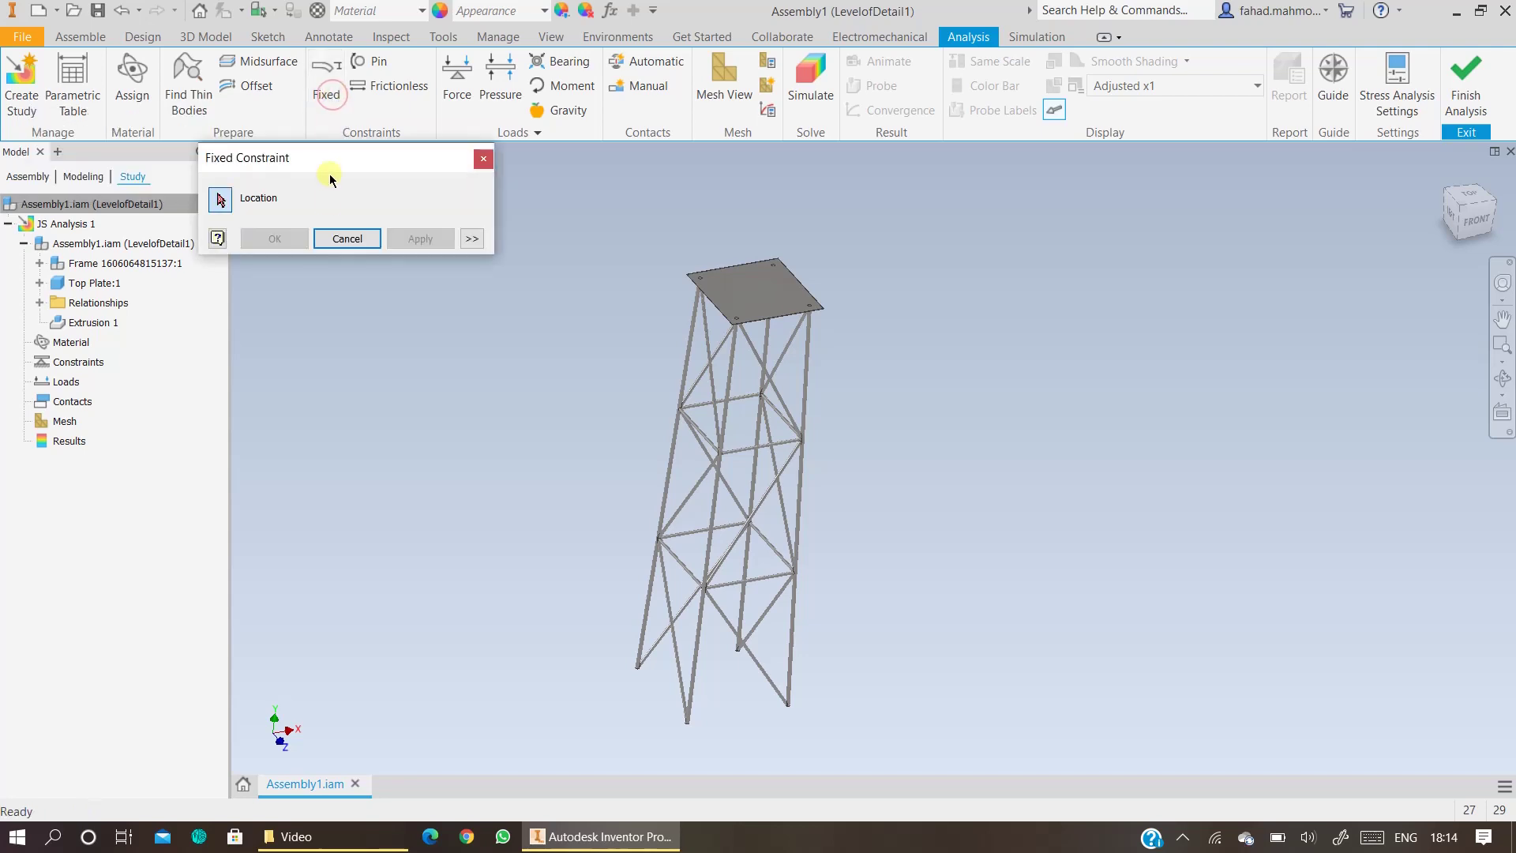
{"action": "left_click", "coordinate": [1500, 380]}
{"action": "left_click_drag", "start_coordinate": [1002, 494], "coordinate": [1011, 237]}
{"action": "scroll", "coordinate": [826, 480], "scroll_direction": "up", "scroll_amount": 8}
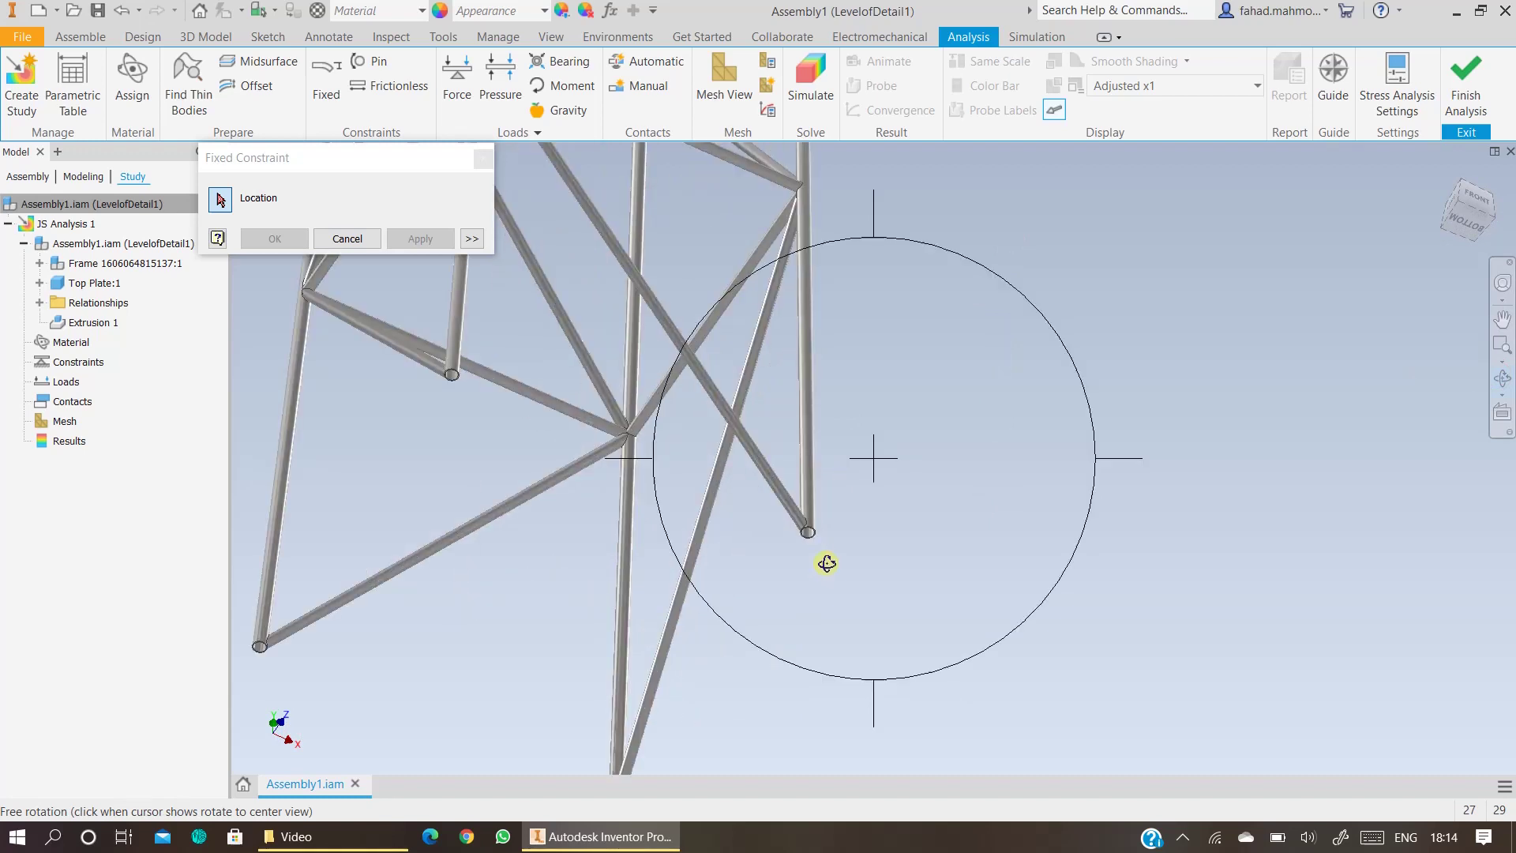
{"action": "scroll", "coordinate": [805, 513], "scroll_direction": "up", "scroll_amount": 4}
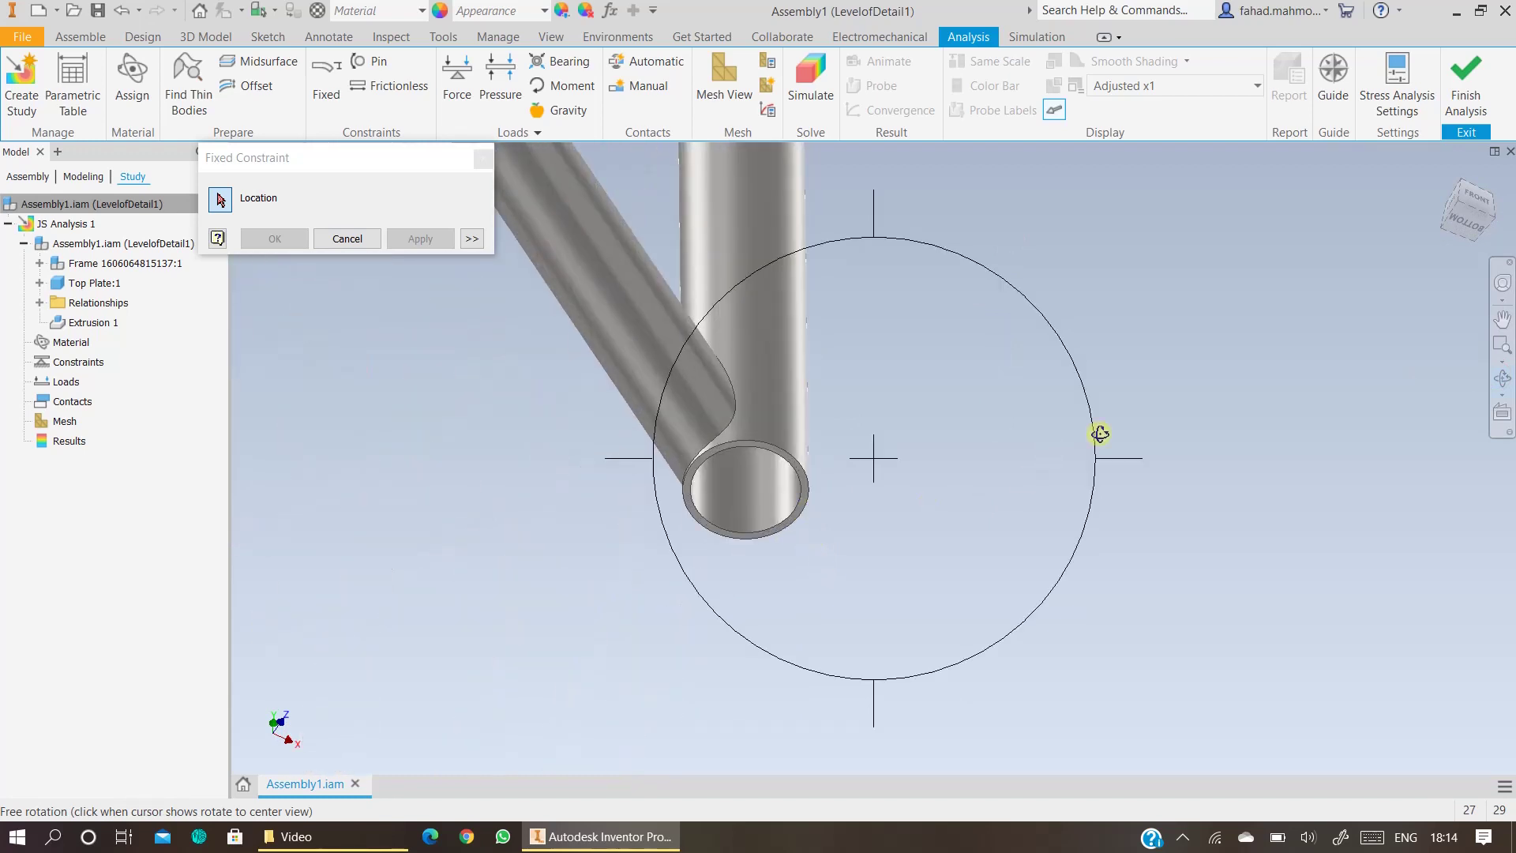
{"action": "key", "text": "Escape"}
{"action": "scroll", "coordinate": [798, 478], "scroll_direction": "up", "scroll_amount": 5}
{"action": "scroll", "coordinate": [797, 474], "scroll_direction": "up", "scroll_amount": 3}
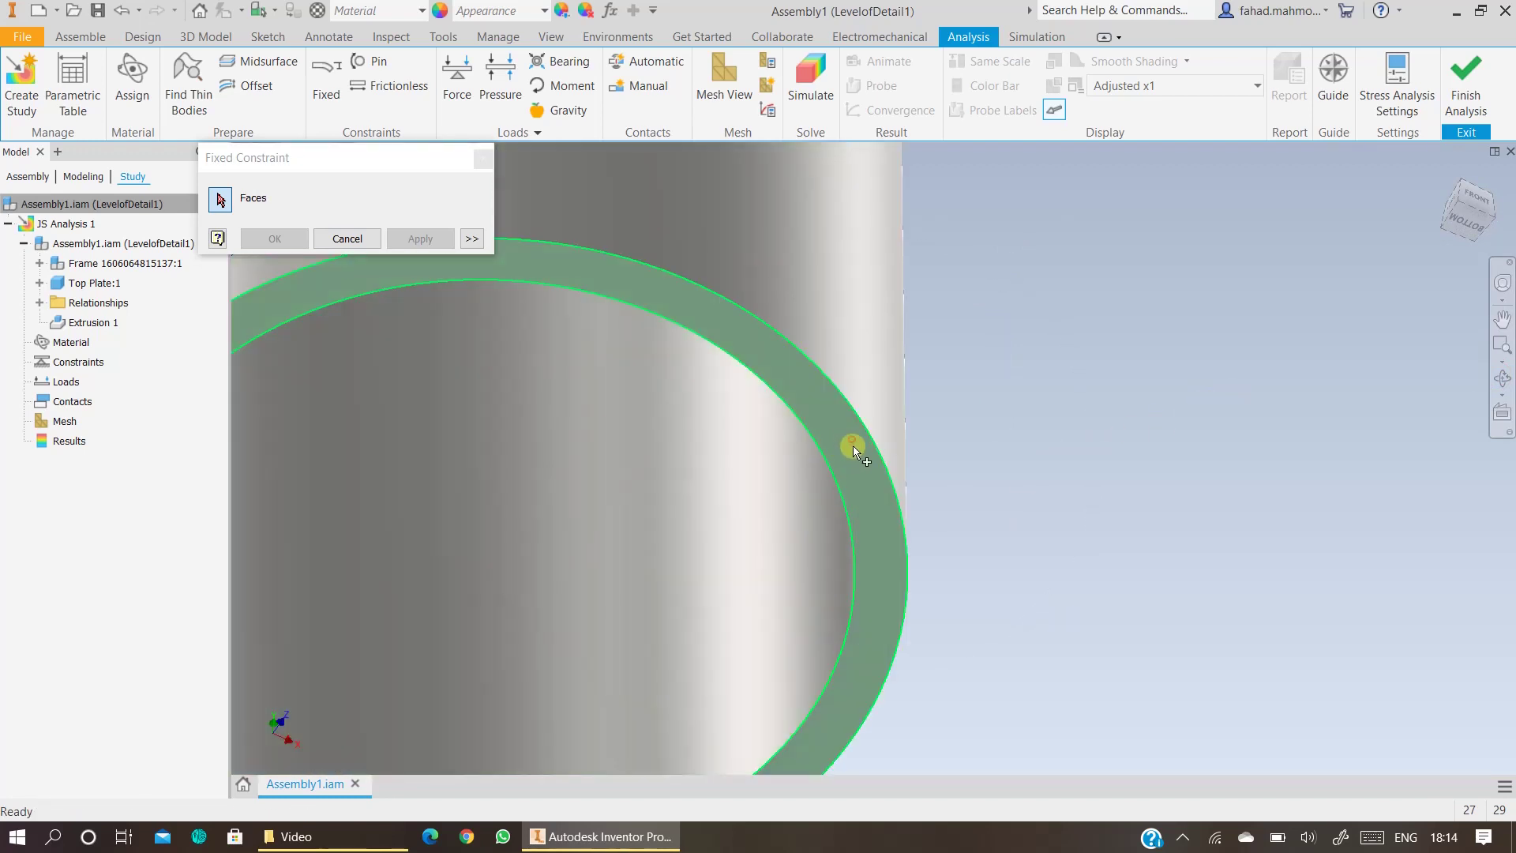
{"action": "left_click", "coordinate": [853, 445]}
{"action": "scroll", "coordinate": [845, 474], "scroll_direction": "down", "scroll_amount": 10}
{"action": "middle_click_drag", "start_coordinate": [762, 634], "coordinate": [870, 559]}
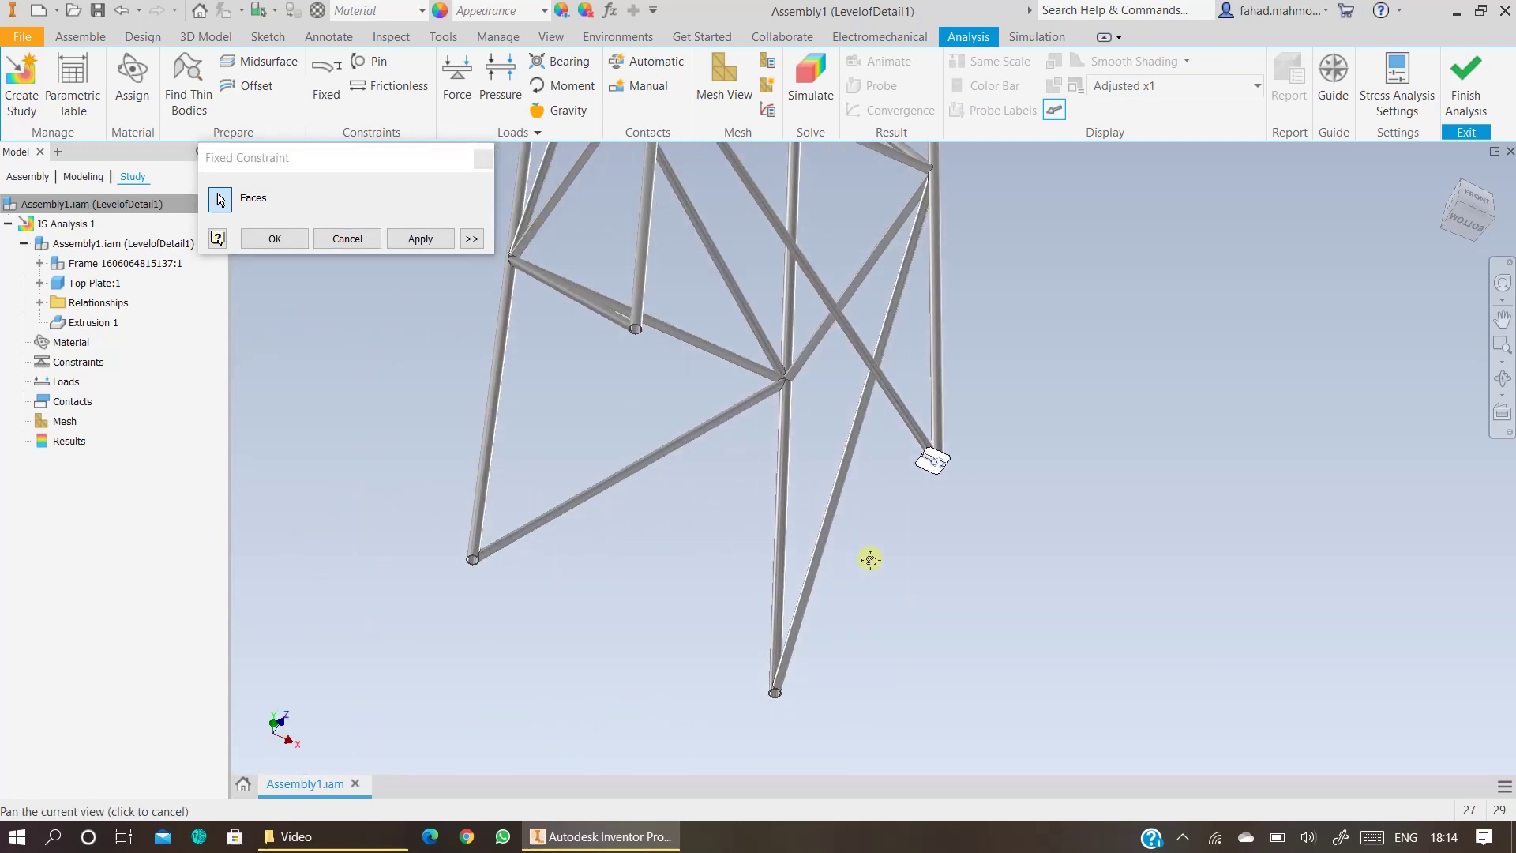
{"action": "scroll", "coordinate": [802, 683], "scroll_direction": "up", "scroll_amount": 8}
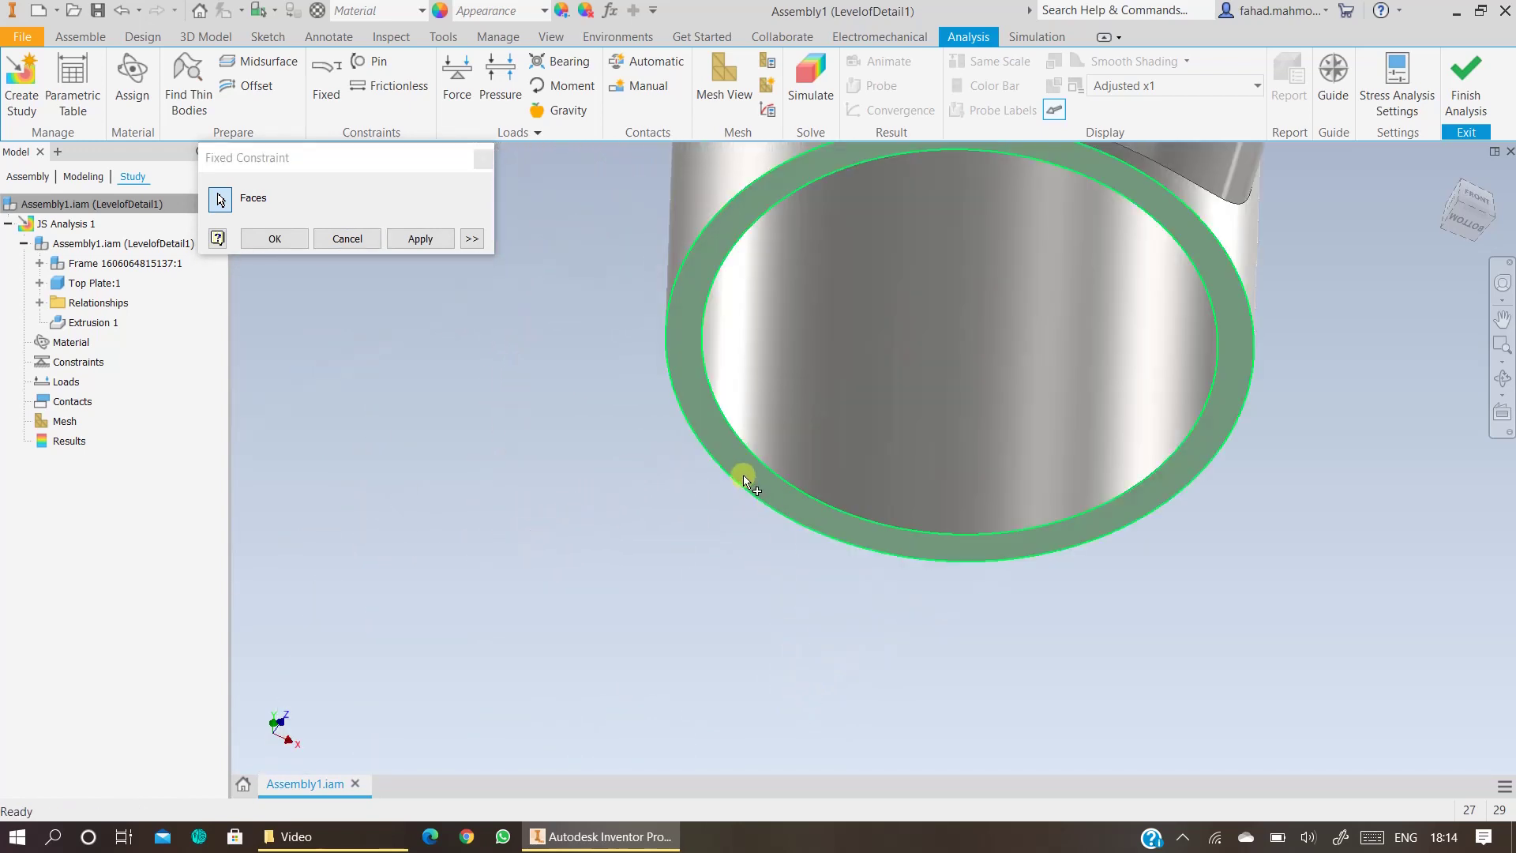
{"action": "left_click", "coordinate": [747, 482]}
- Pick the third and fourth leg end faces and apply the fixed constraint
{"action": "scroll", "coordinate": [711, 541], "scroll_direction": "down", "scroll_amount": 10}
{"action": "scroll", "coordinate": [535, 501], "scroll_direction": "up", "scroll_amount": 3}
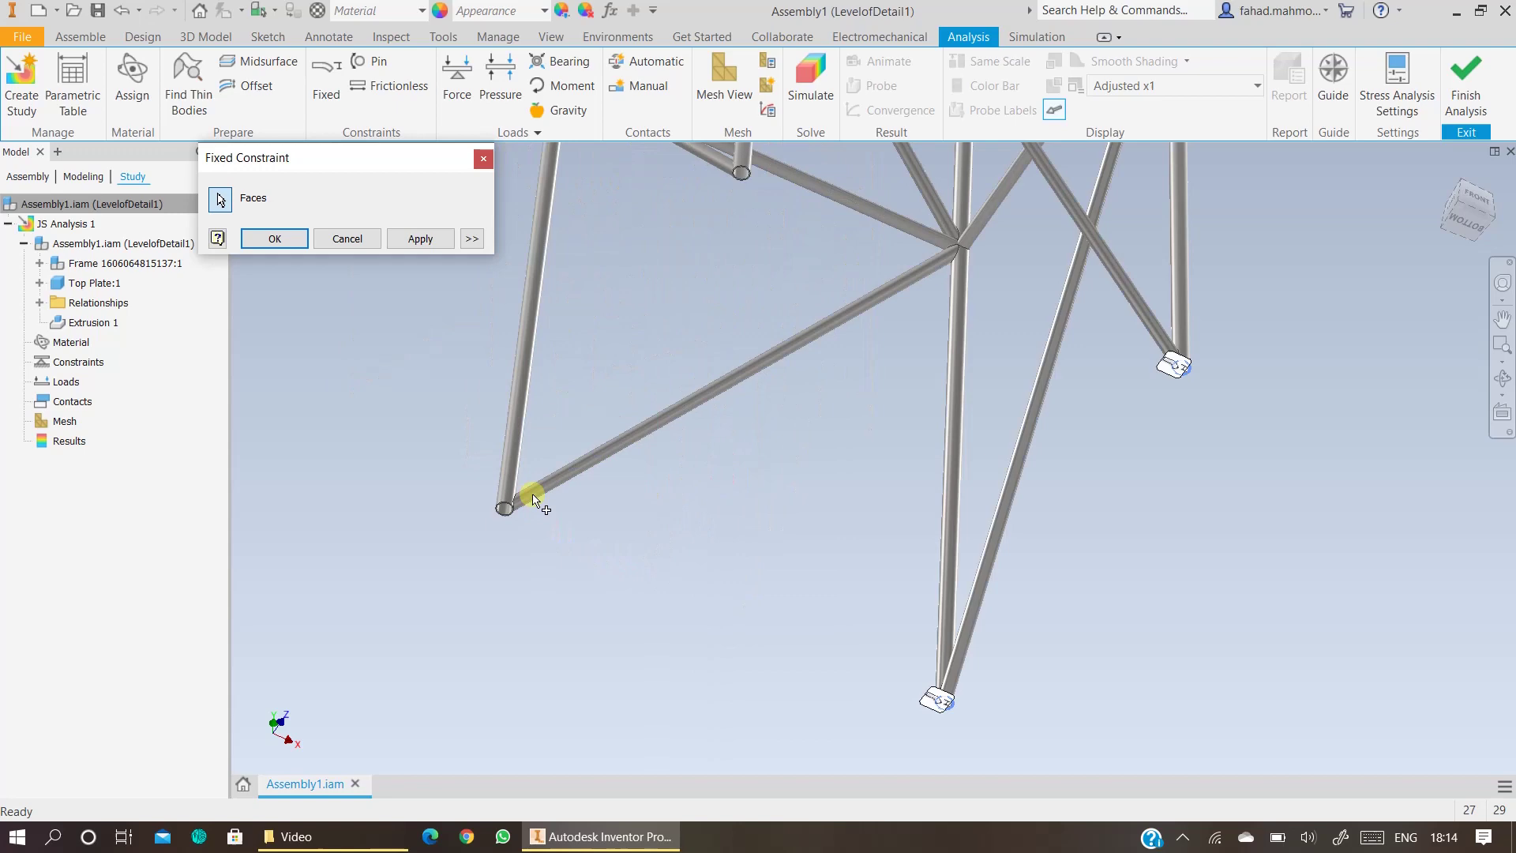
{"action": "scroll", "coordinate": [535, 501], "scroll_direction": "up", "scroll_amount": 10}
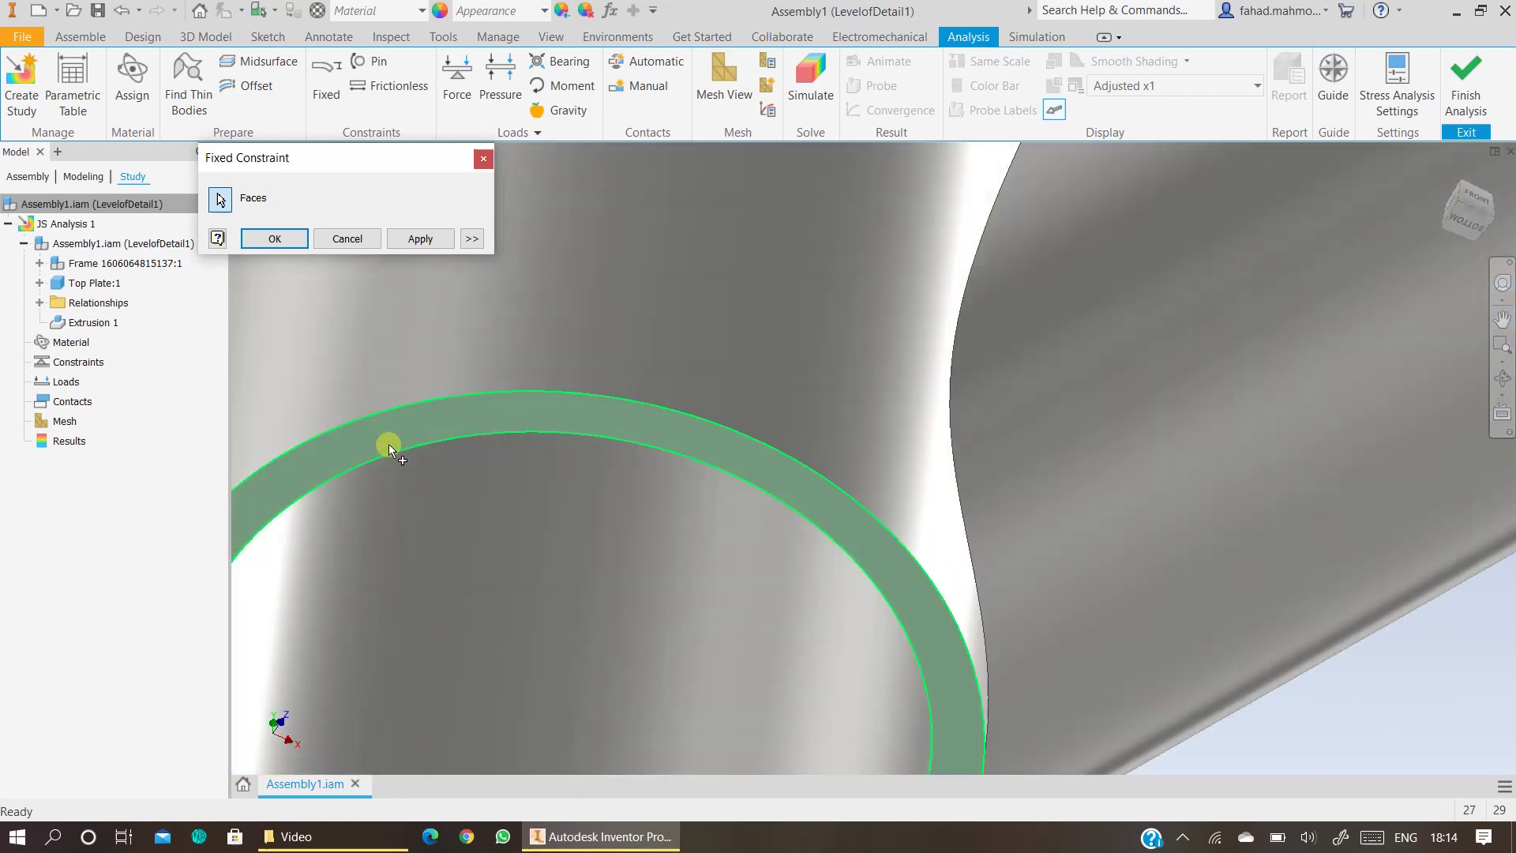
{"action": "left_click", "coordinate": [388, 444]}
{"action": "scroll", "coordinate": [415, 457], "scroll_direction": "down", "scroll_amount": 10}
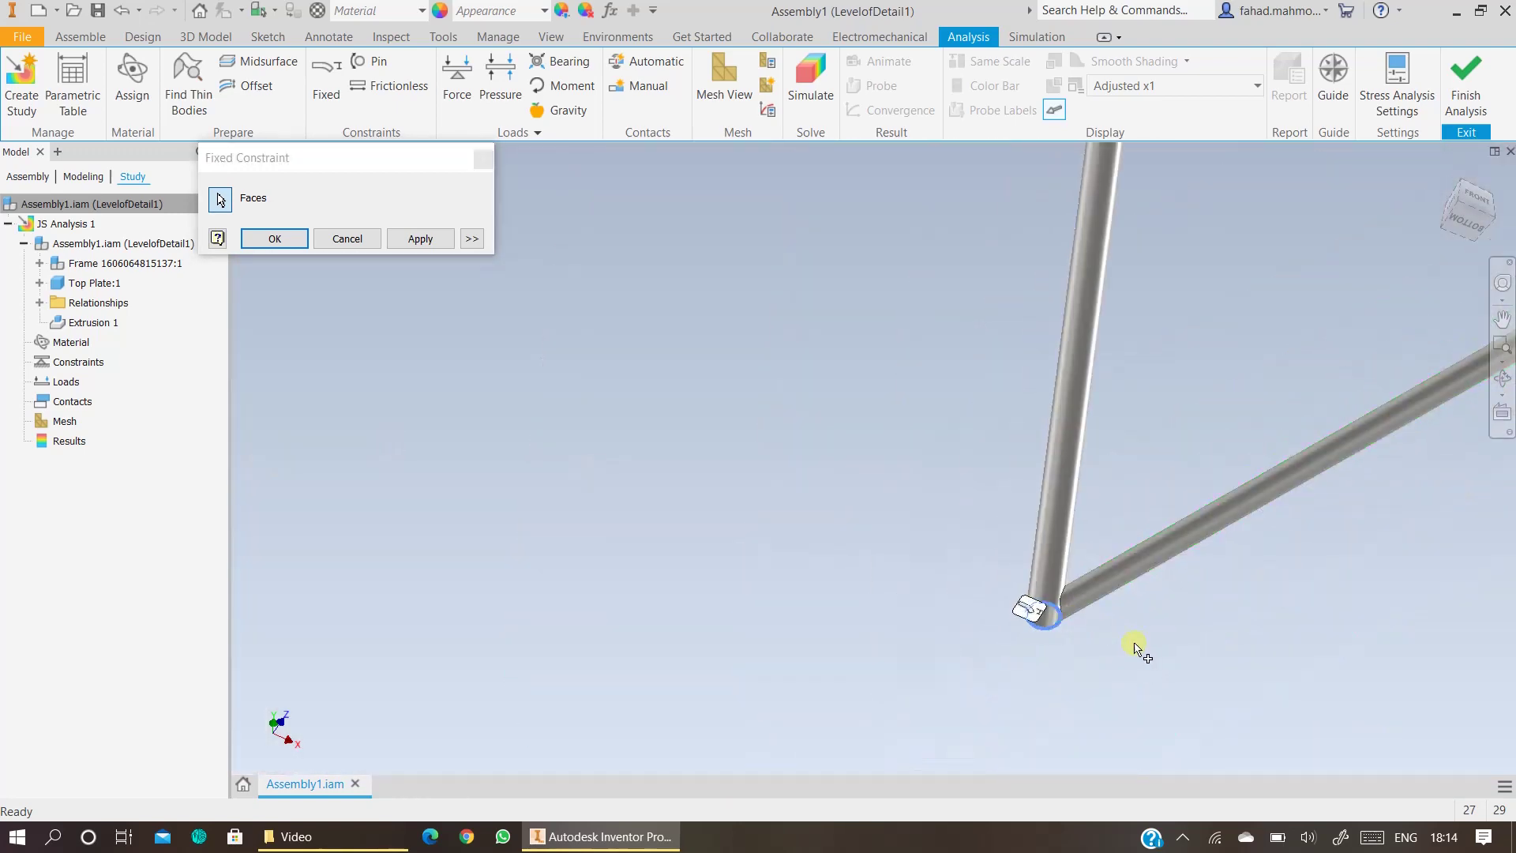
{"action": "scroll", "coordinate": [1137, 648], "scroll_direction": "down", "scroll_amount": 8}
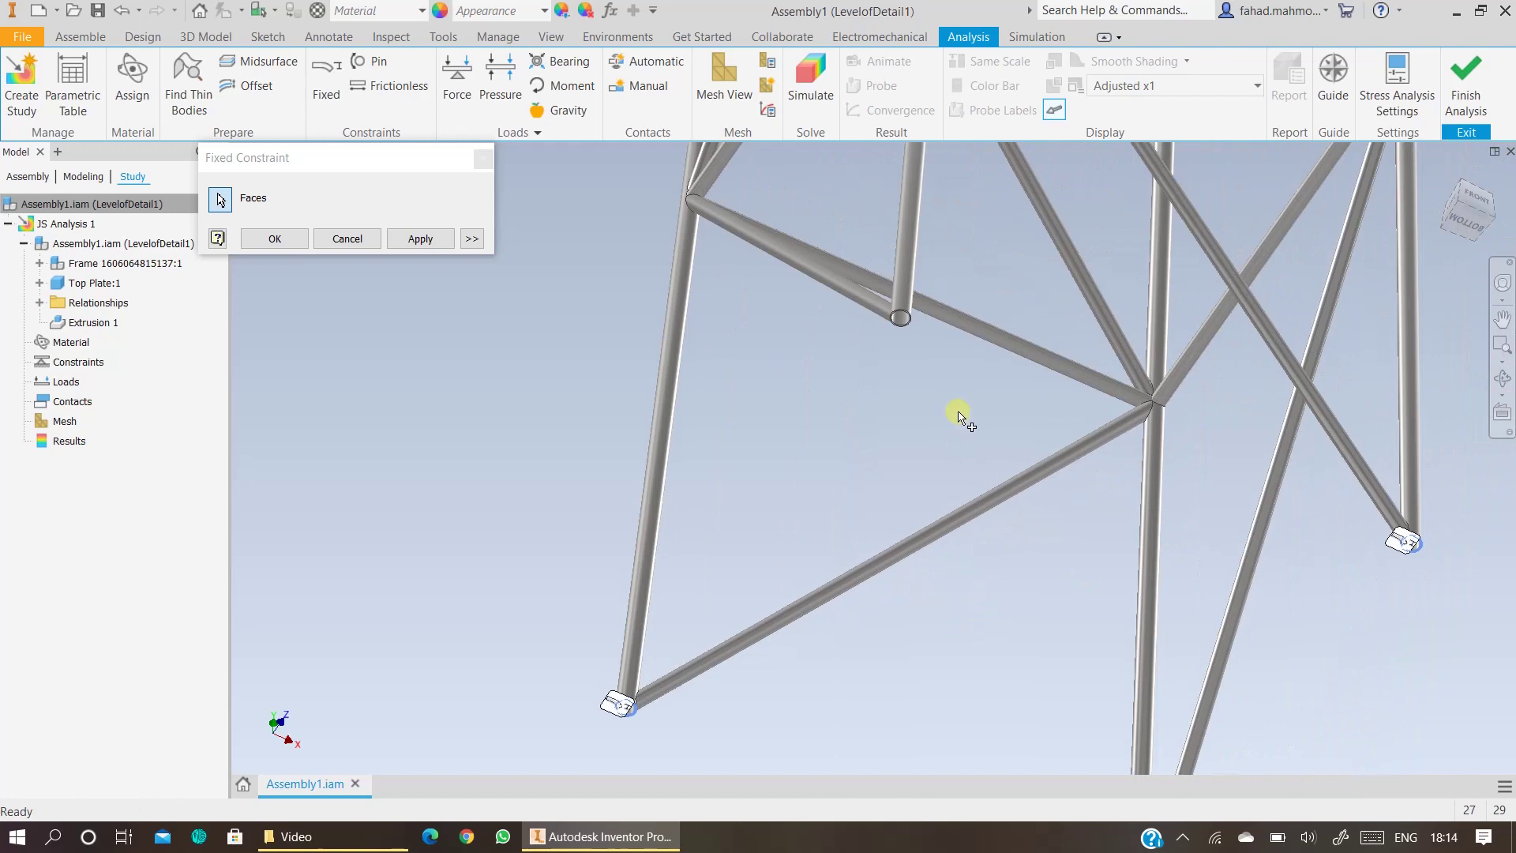
{"action": "scroll", "coordinate": [902, 325], "scroll_direction": "up", "scroll_amount": 10}
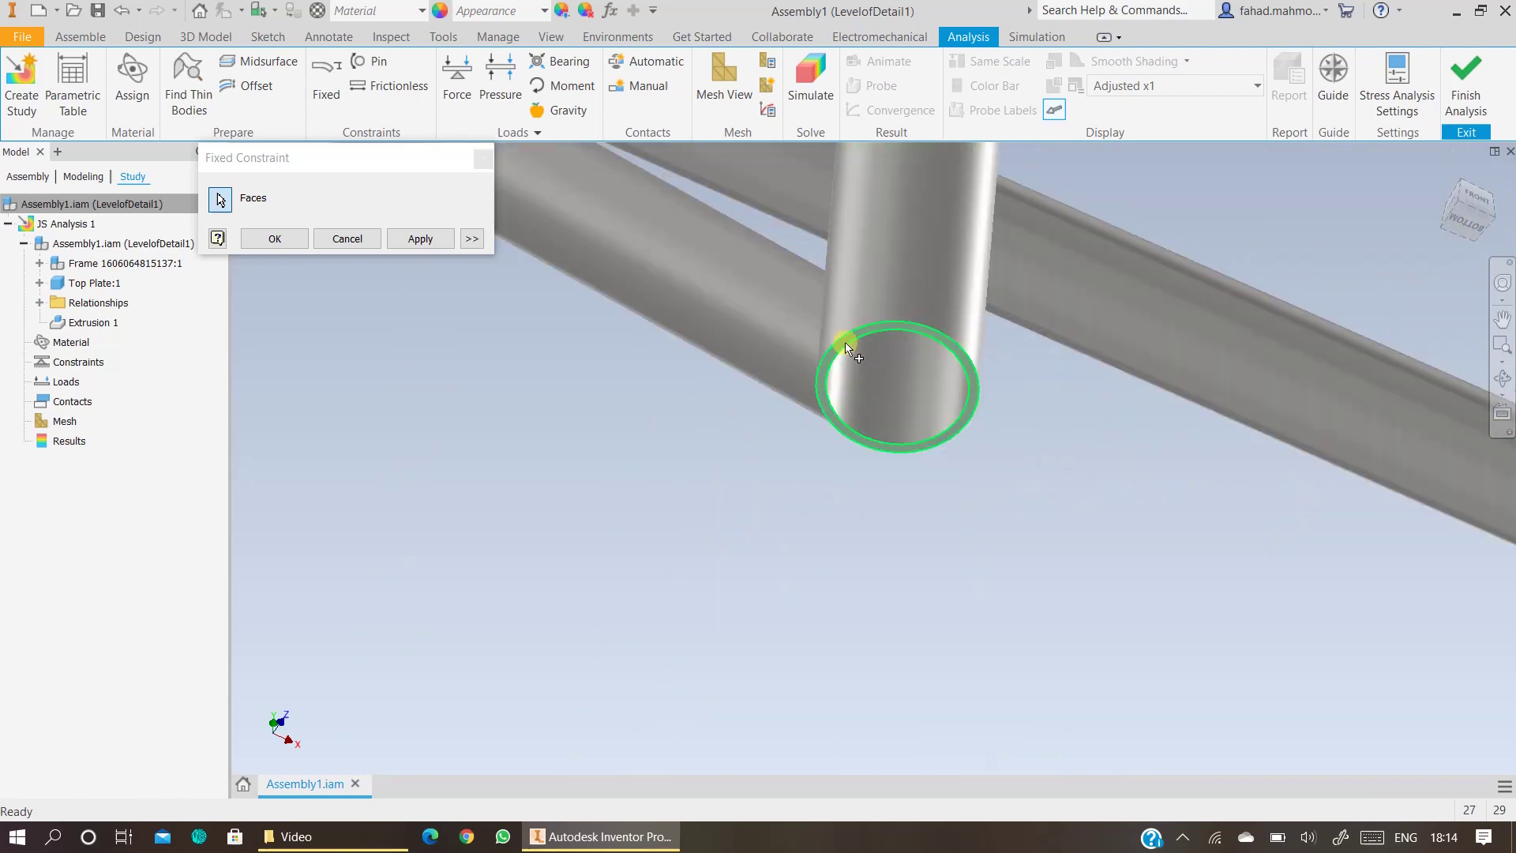
{"action": "scroll", "coordinate": [847, 347], "scroll_direction": "up", "scroll_amount": 3}
{"action": "left_click", "coordinate": [799, 365]}
{"action": "scroll", "coordinate": [612, 450], "scroll_direction": "down", "scroll_amount": 2}
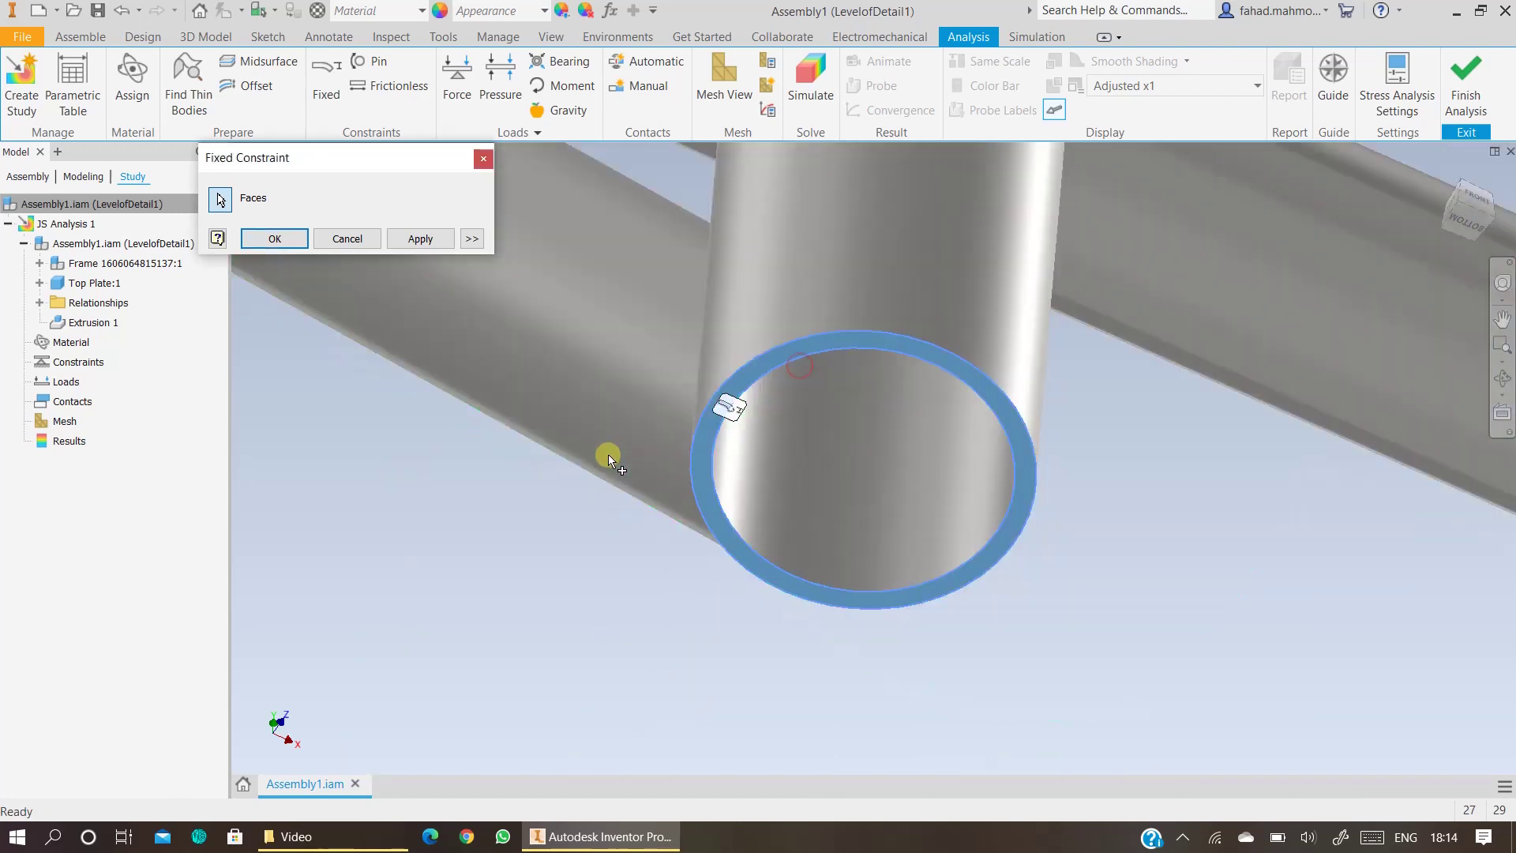
{"action": "scroll", "coordinate": [612, 458], "scroll_direction": "down", "scroll_amount": 6}
{"action": "middle_click_drag", "start_coordinate": [1127, 420], "coordinate": [990, 400]}
{"action": "left_click", "coordinate": [274, 240]}
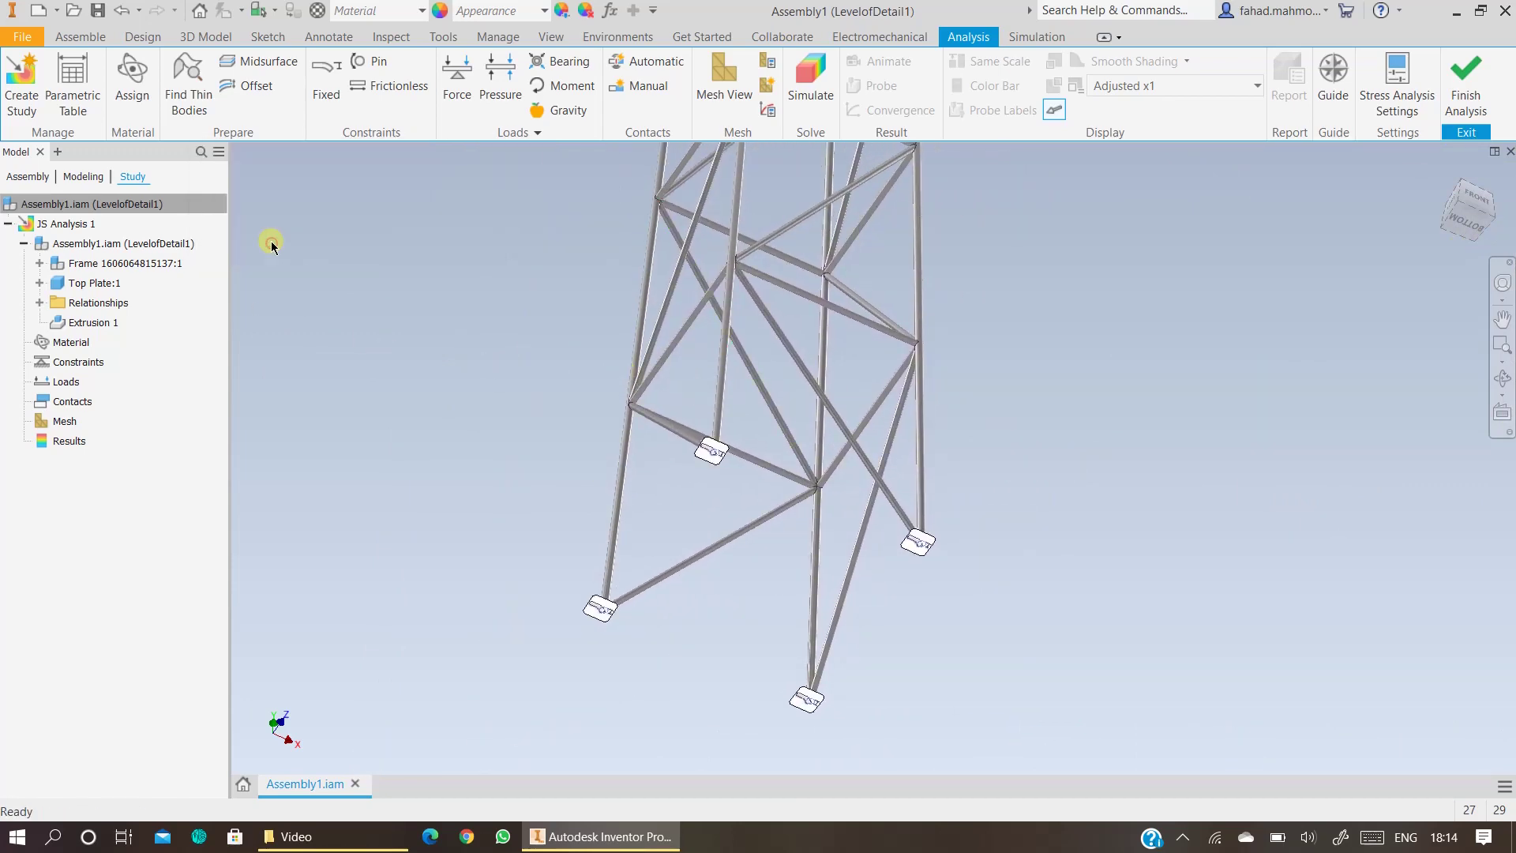
- Orbit the view to check the whole tower with its fixed legs
{"action": "left_click", "coordinate": [1502, 378]}
{"action": "left_click_drag", "start_coordinate": [1343, 403], "coordinate": [922, 363]}
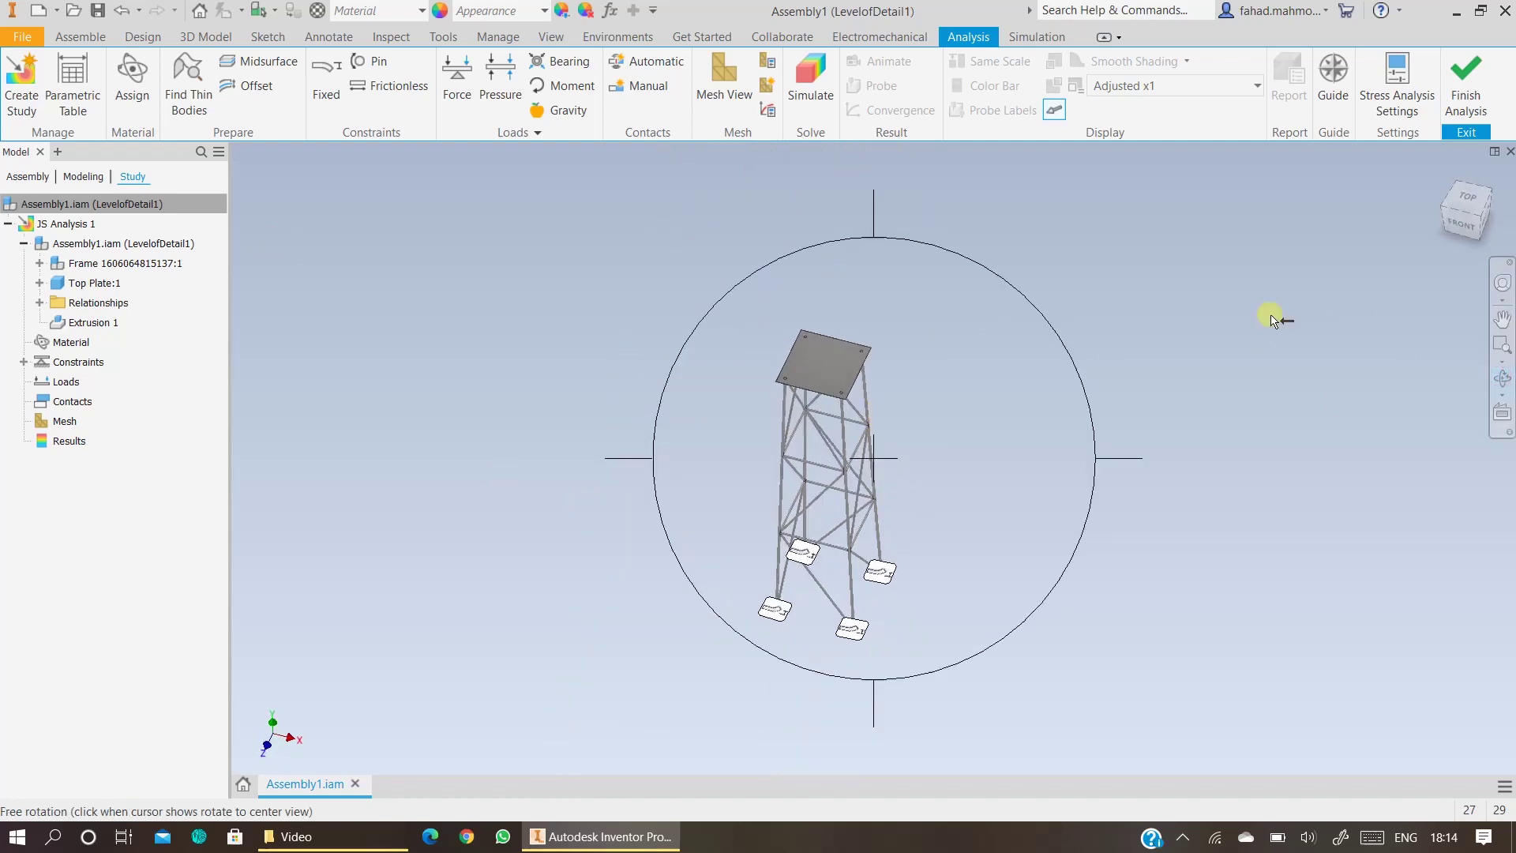
{"action": "key", "text": "Escape"}
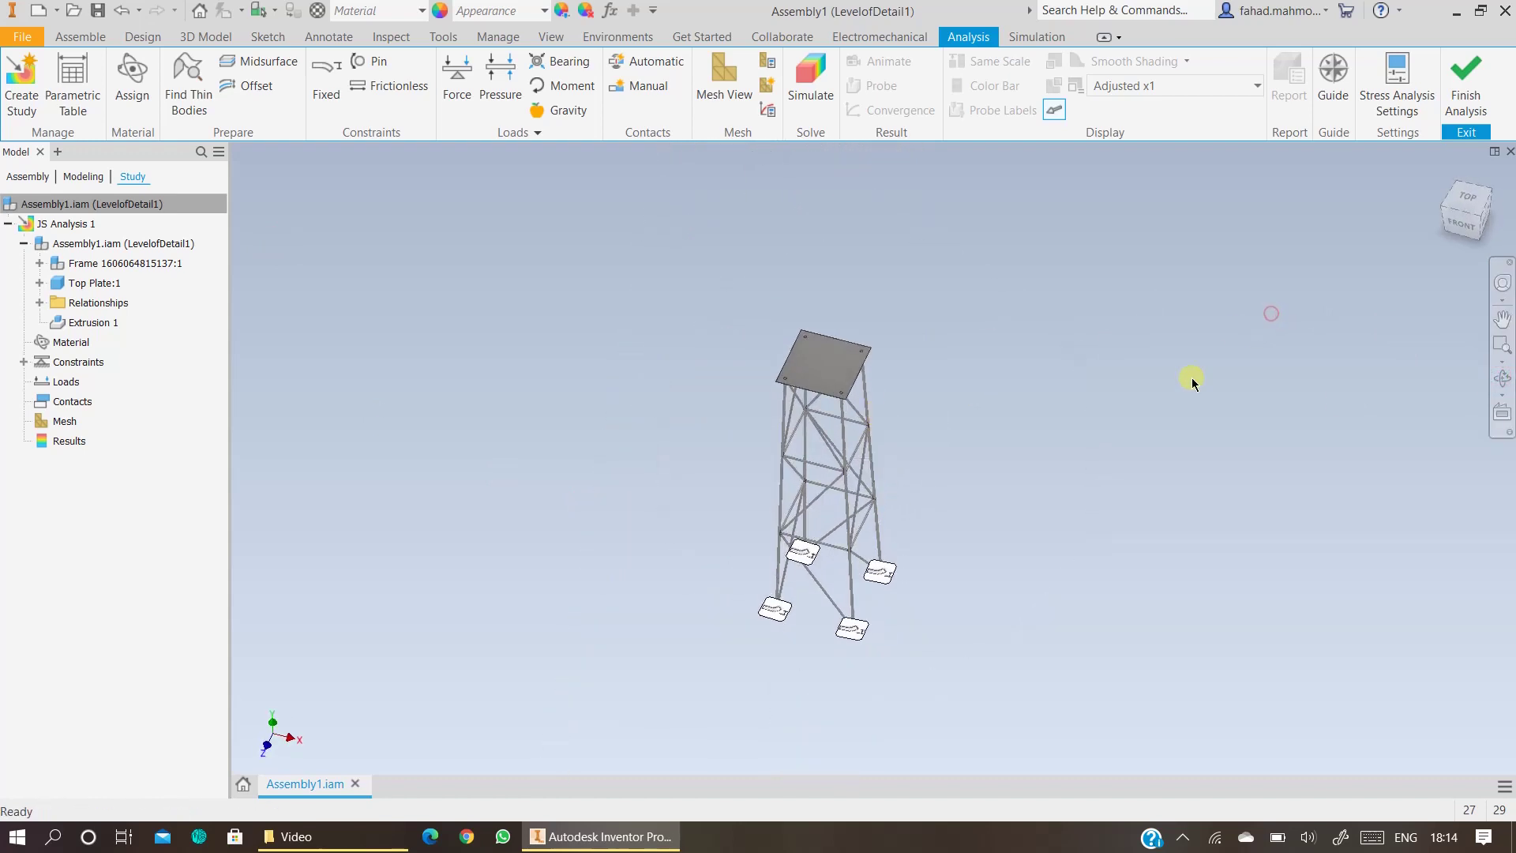
- Apply a 25000 N downward force to the top plate face
{"action": "left_click", "coordinate": [465, 109]}
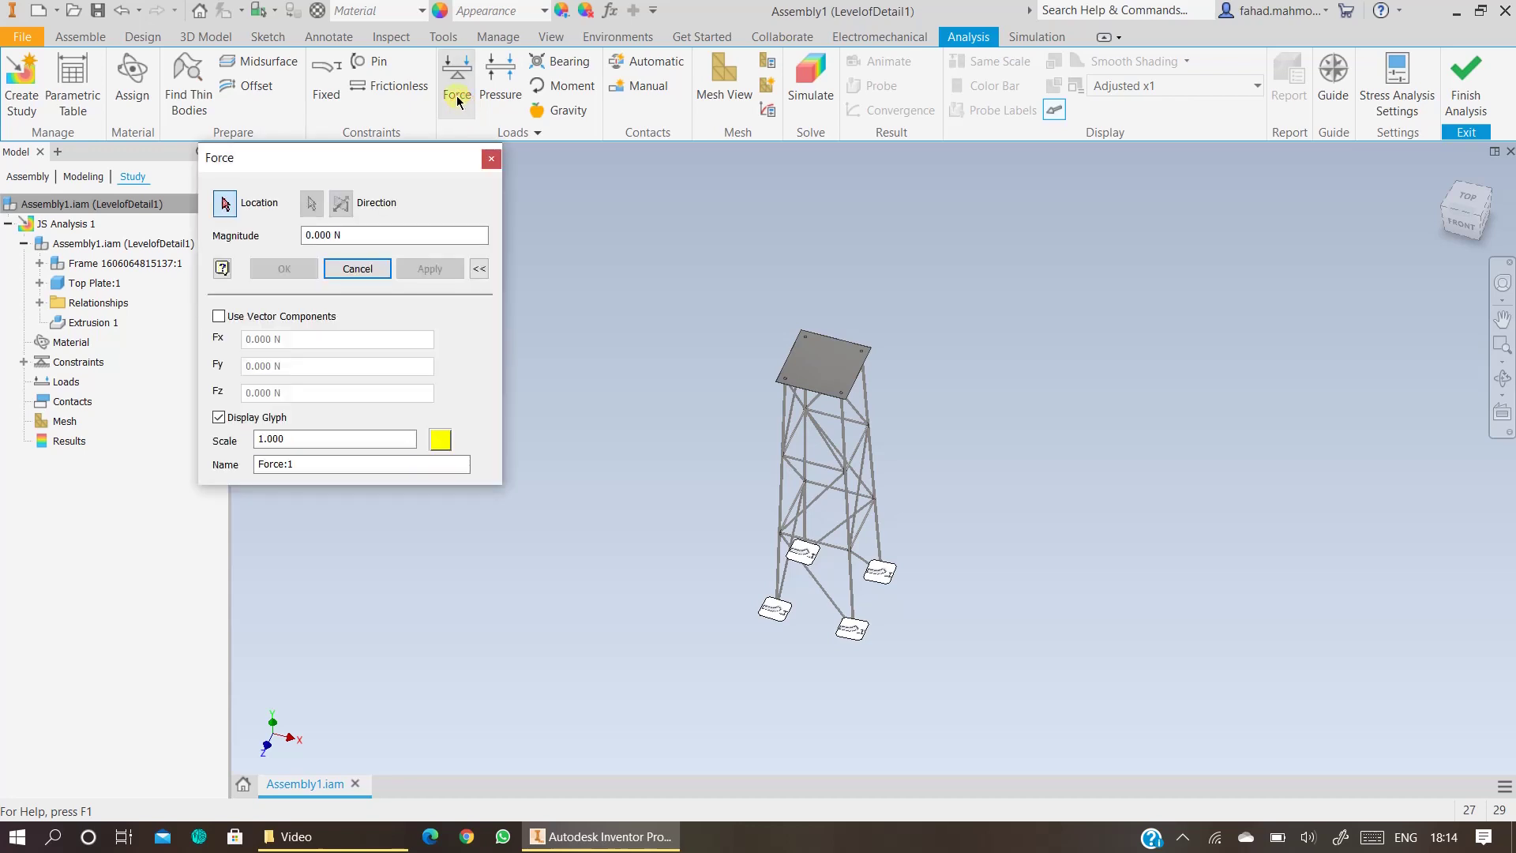
{"action": "left_click_drag", "start_coordinate": [387, 175], "coordinate": [330, 172]}
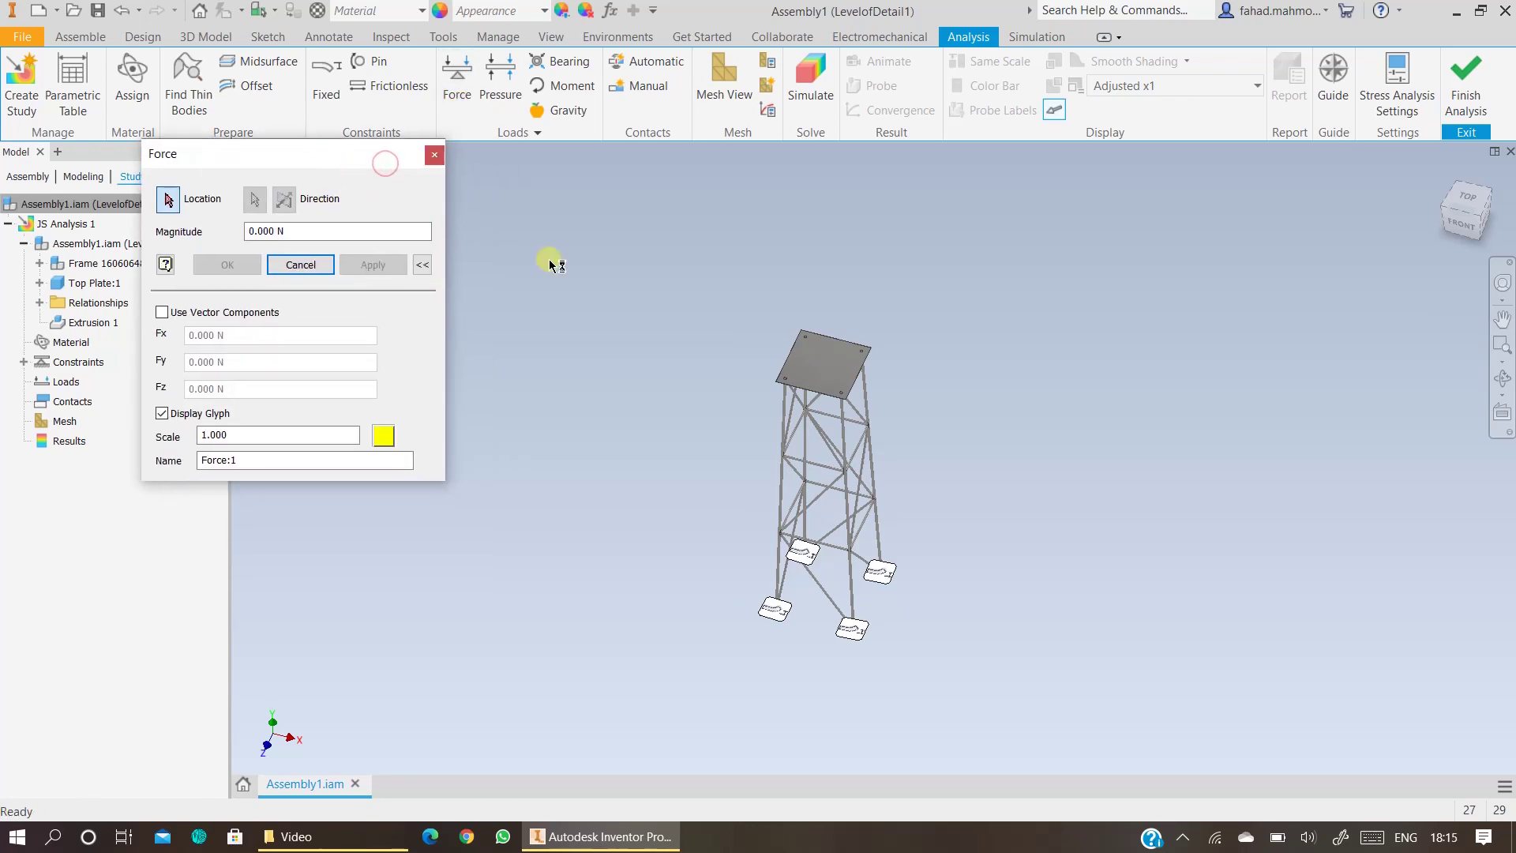
{"action": "left_click", "coordinate": [1503, 379]}
{"action": "left_click_drag", "start_coordinate": [955, 348], "coordinate": [948, 315]}
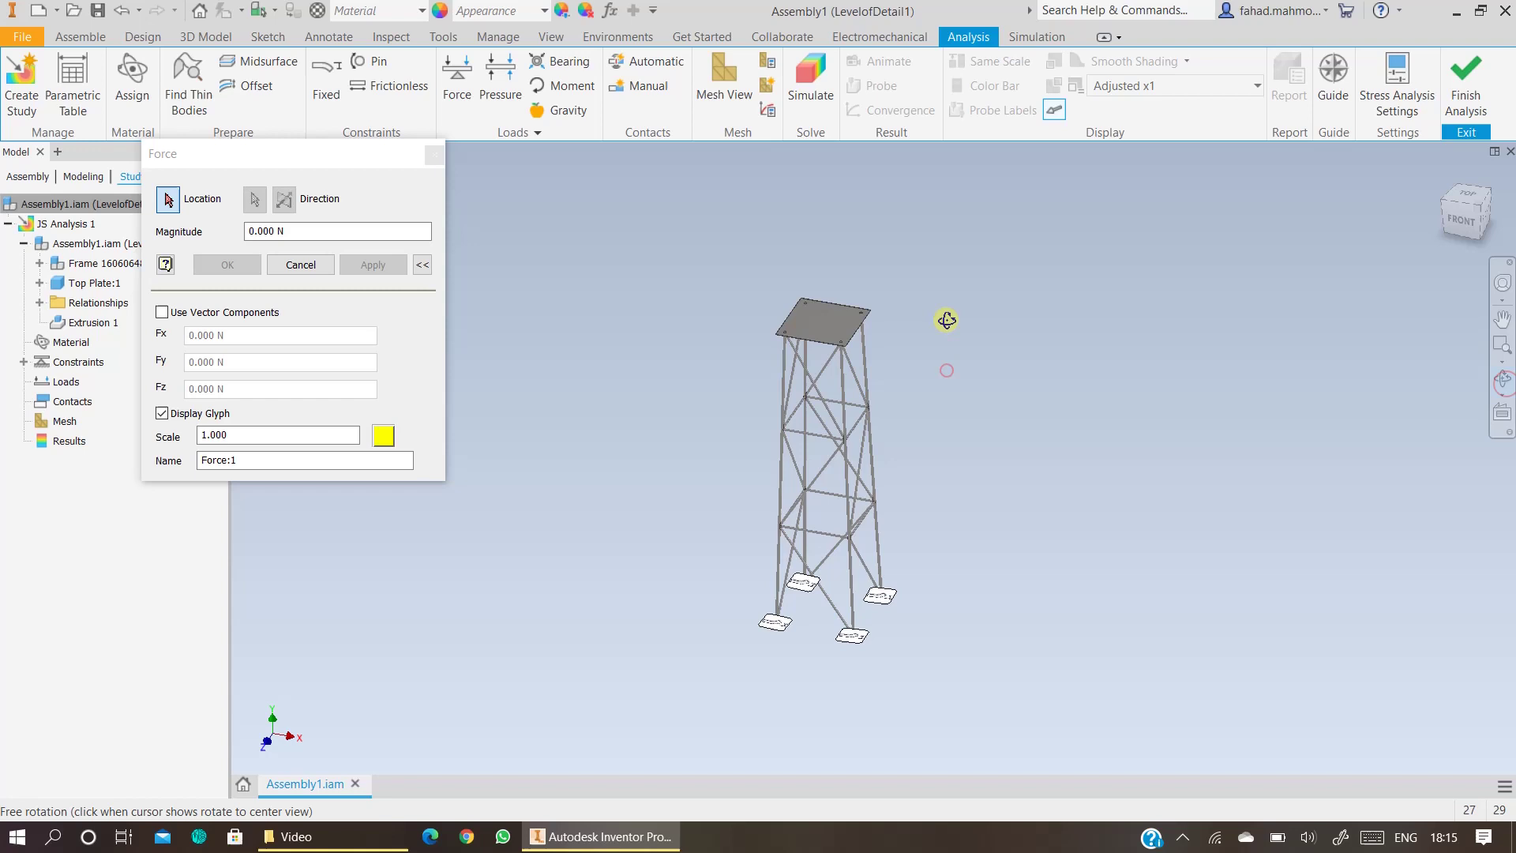
{"action": "key", "text": "Escape"}
{"action": "scroll", "coordinate": [782, 308], "scroll_direction": "up", "scroll_amount": 5}
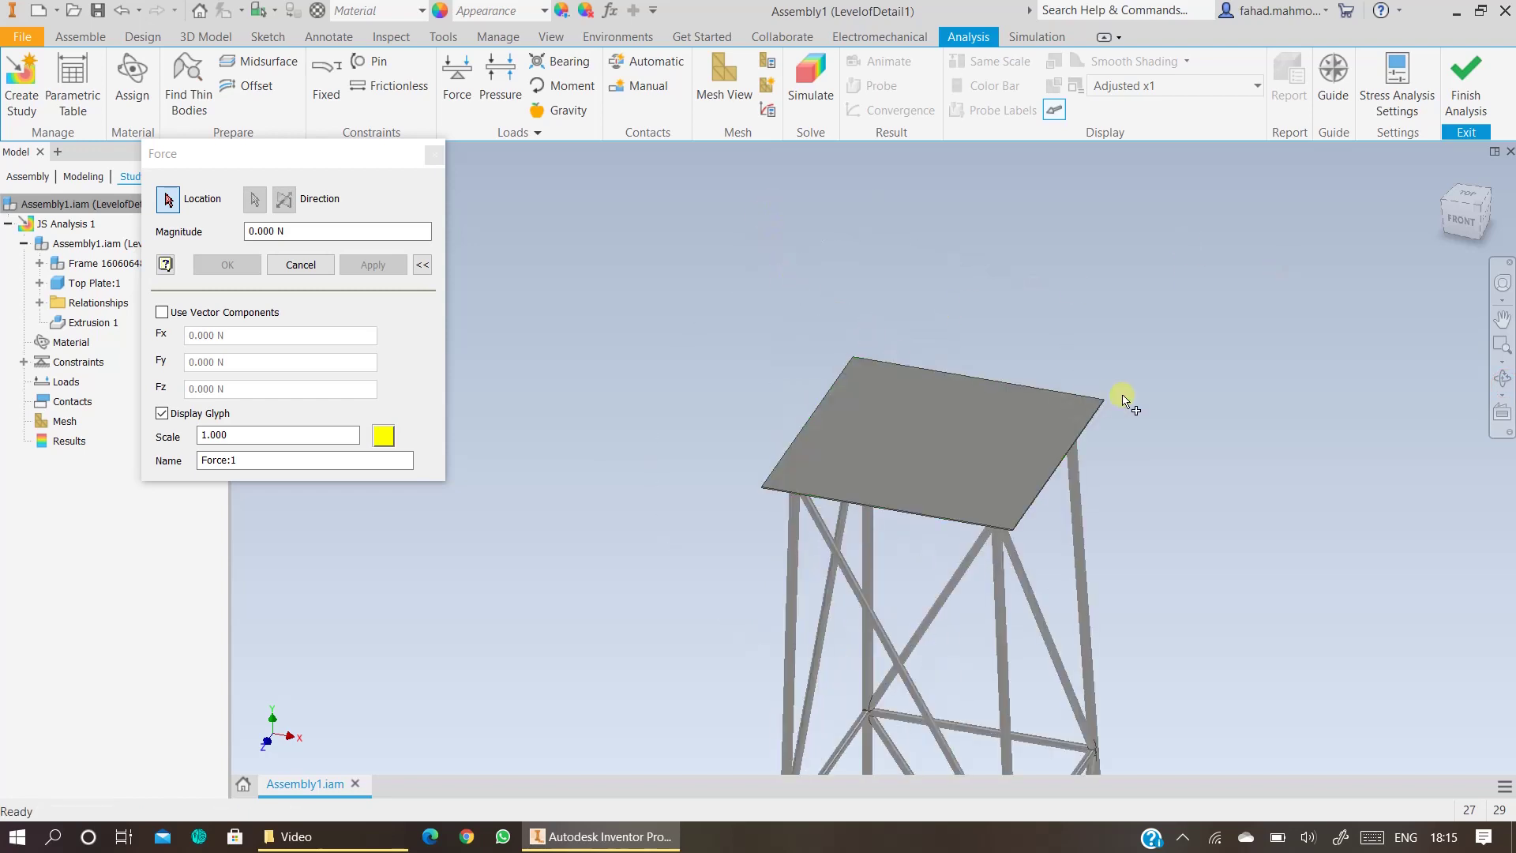
{"action": "middle_click_drag", "start_coordinate": [1057, 321], "coordinate": [820, 292]}
{"action": "left_click", "coordinate": [741, 317]}
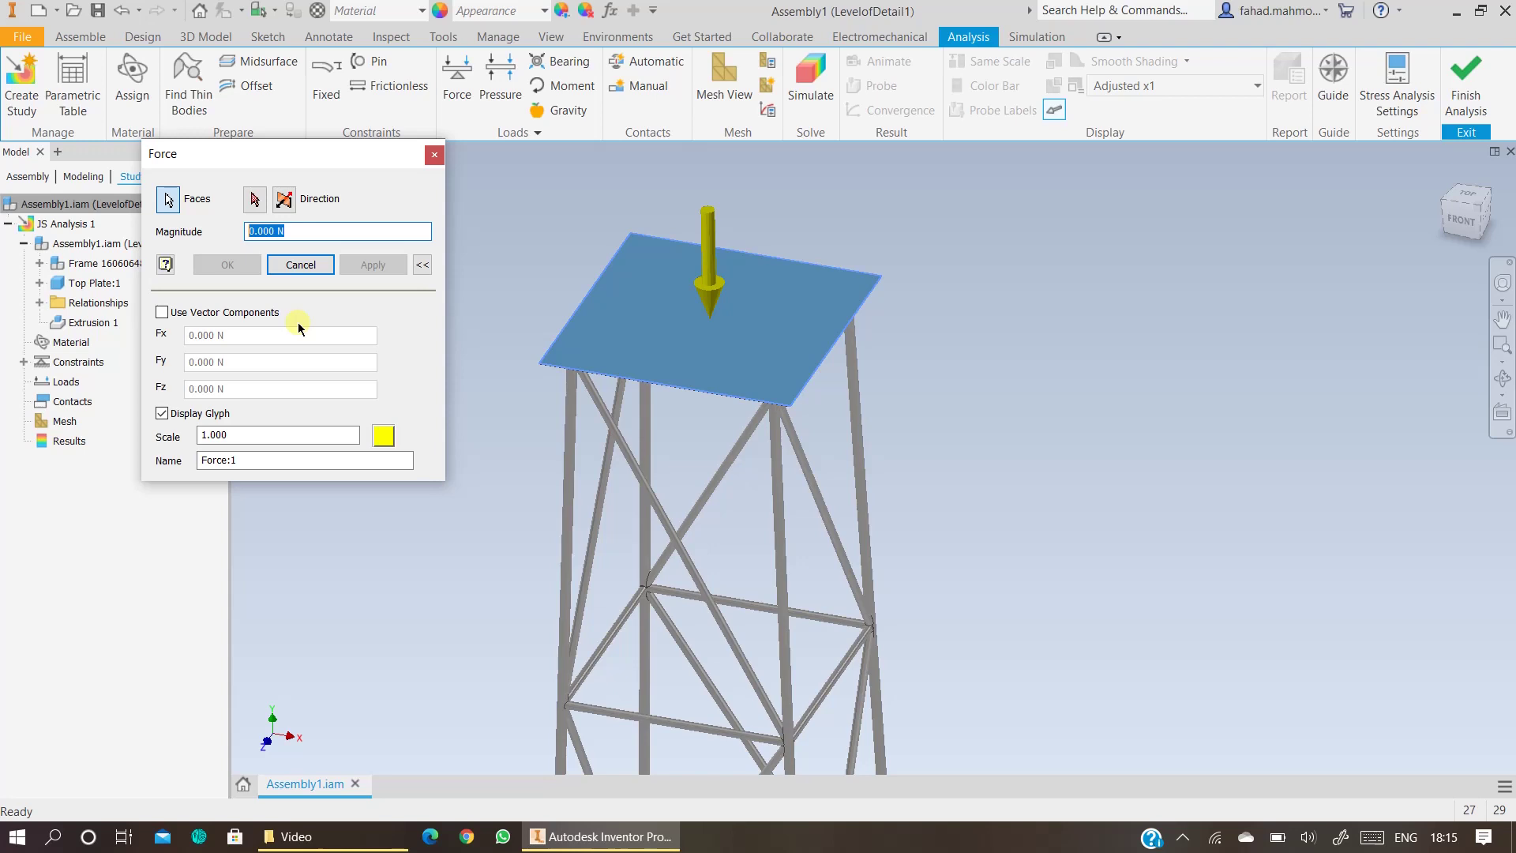
{"action": "type", "text": "25000"}
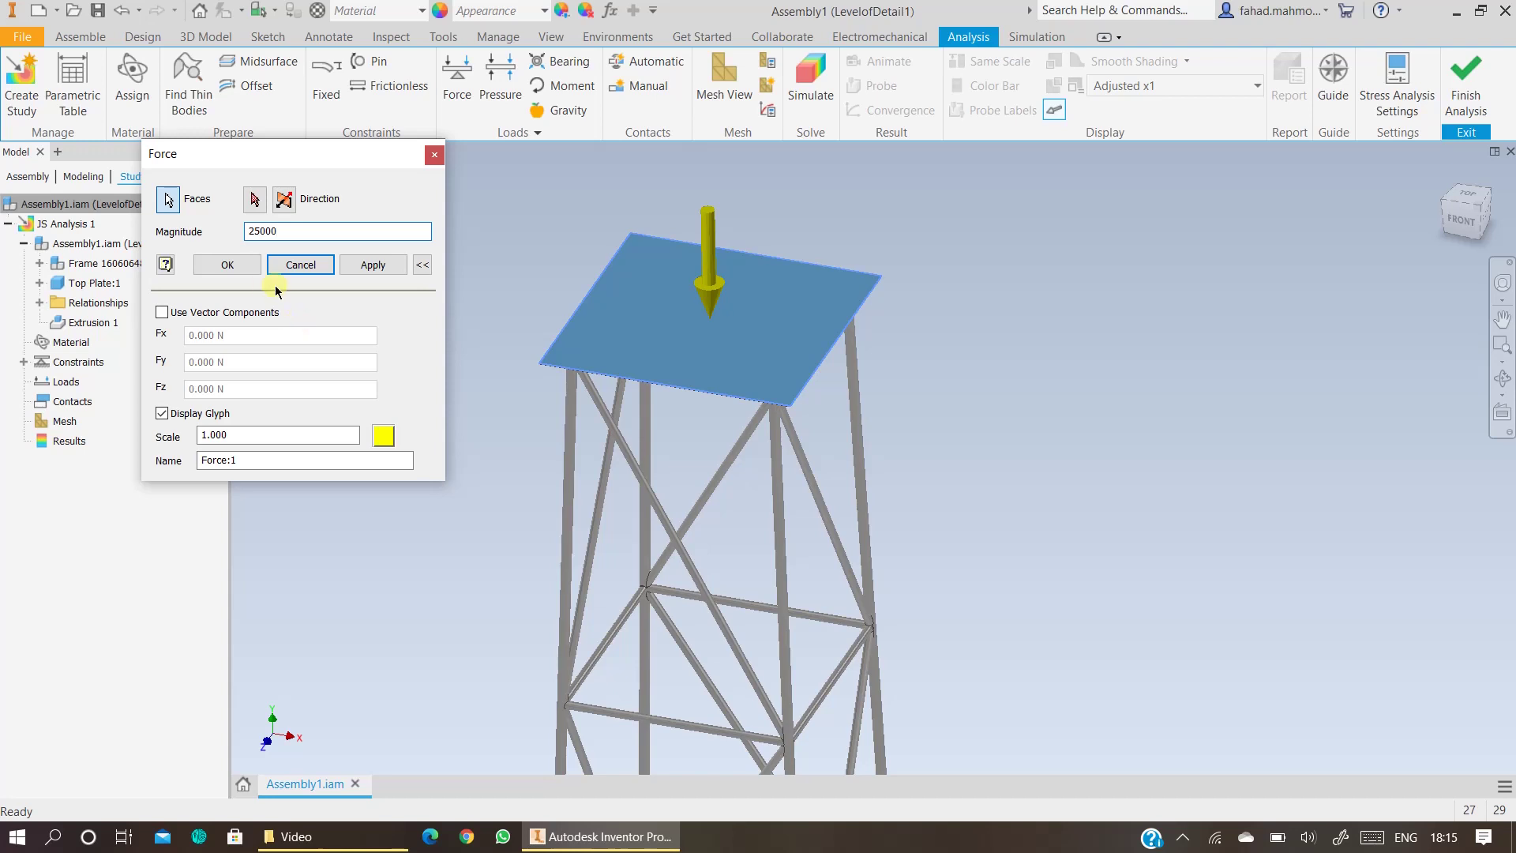
{"action": "left_click", "coordinate": [224, 273]}
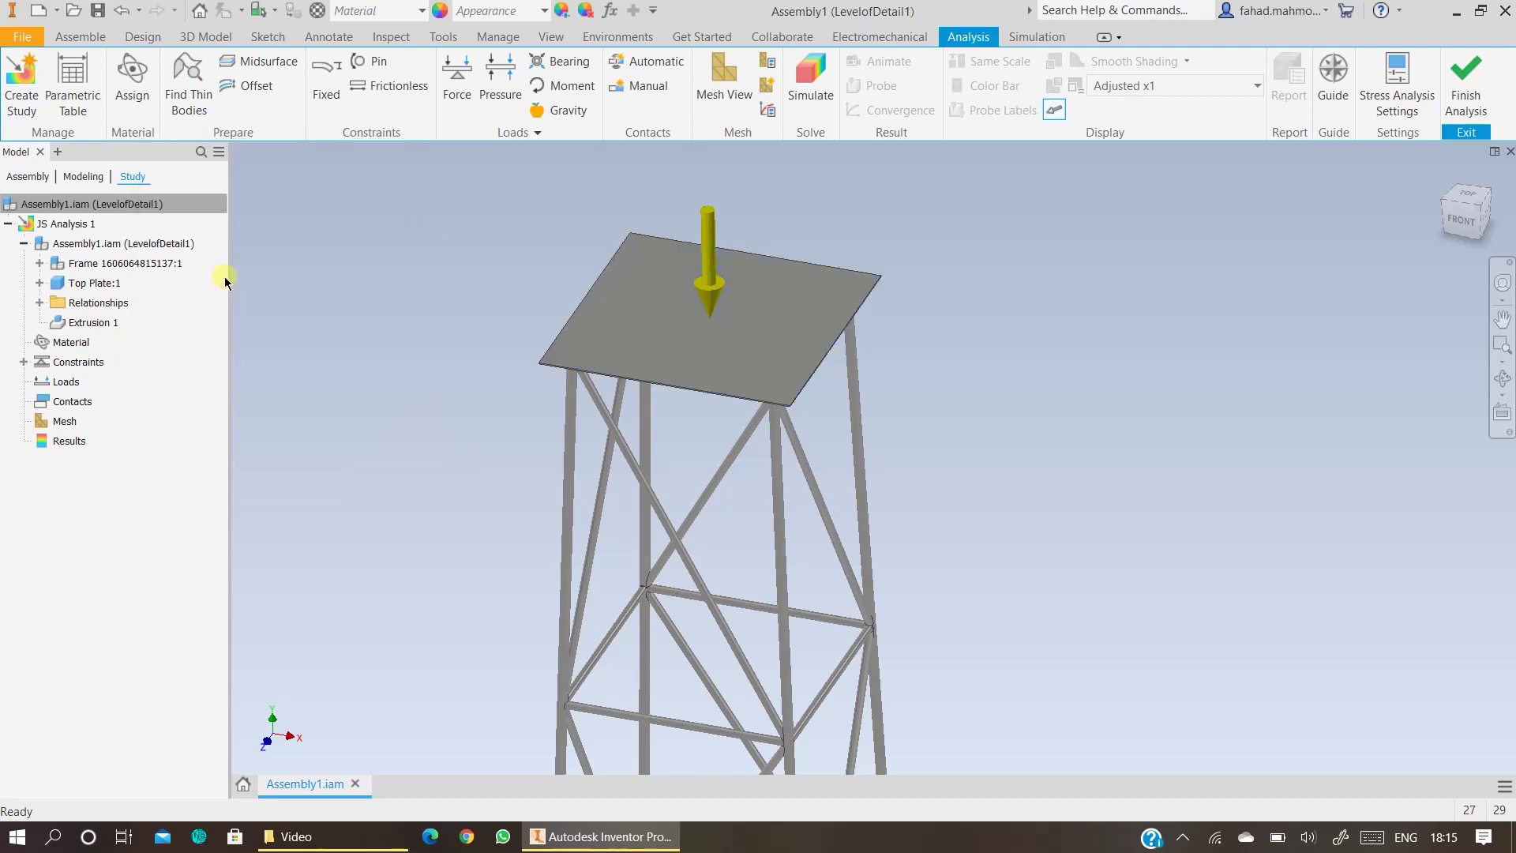
- Generate contacts between the tower parts automatically
{"action": "middle_click_drag", "start_coordinate": [1232, 571], "coordinate": [1164, 535]}
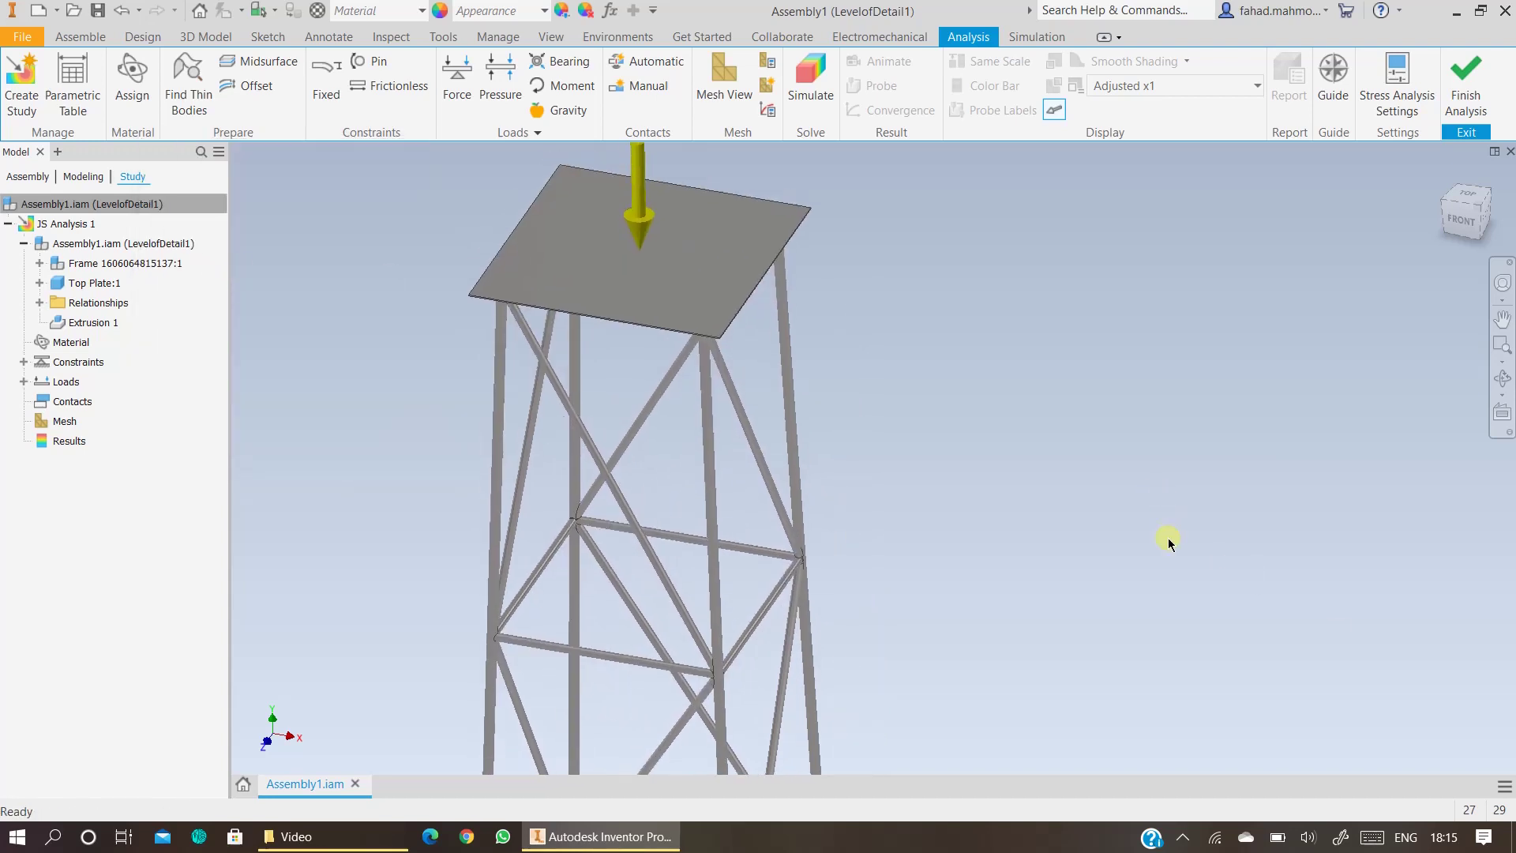
{"action": "scroll", "coordinate": [1148, 500], "scroll_direction": "down", "scroll_amount": 3}
{"action": "scroll", "coordinate": [936, 491], "scroll_direction": "up", "scroll_amount": 1}
{"action": "middle_click_drag", "start_coordinate": [1076, 434], "coordinate": [996, 442]}
{"action": "left_click", "coordinate": [656, 73]}
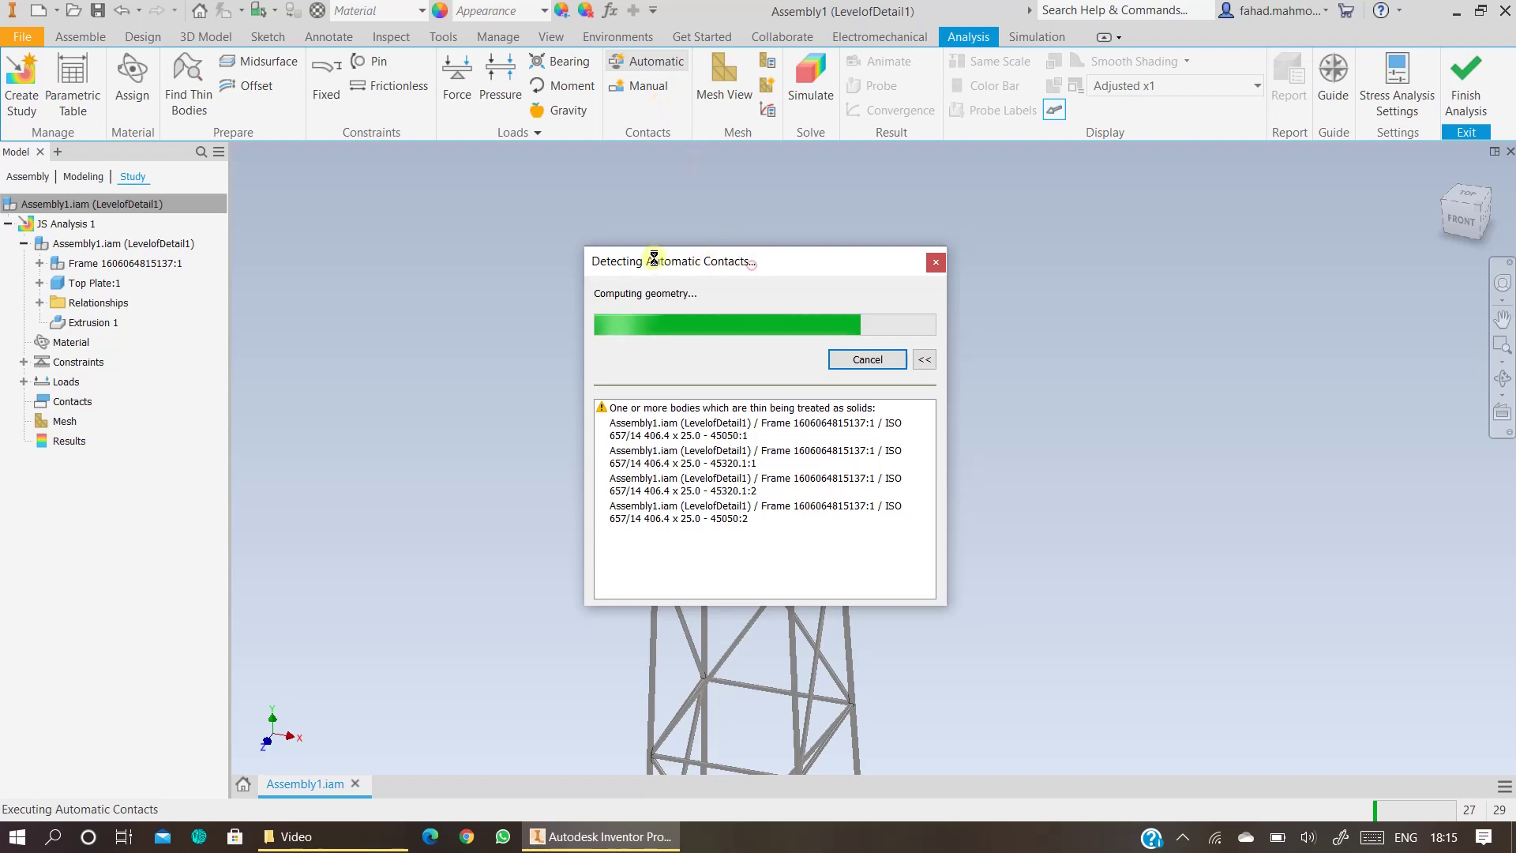
{"action": "left_click_drag", "start_coordinate": [750, 267], "coordinate": [383, 255]}
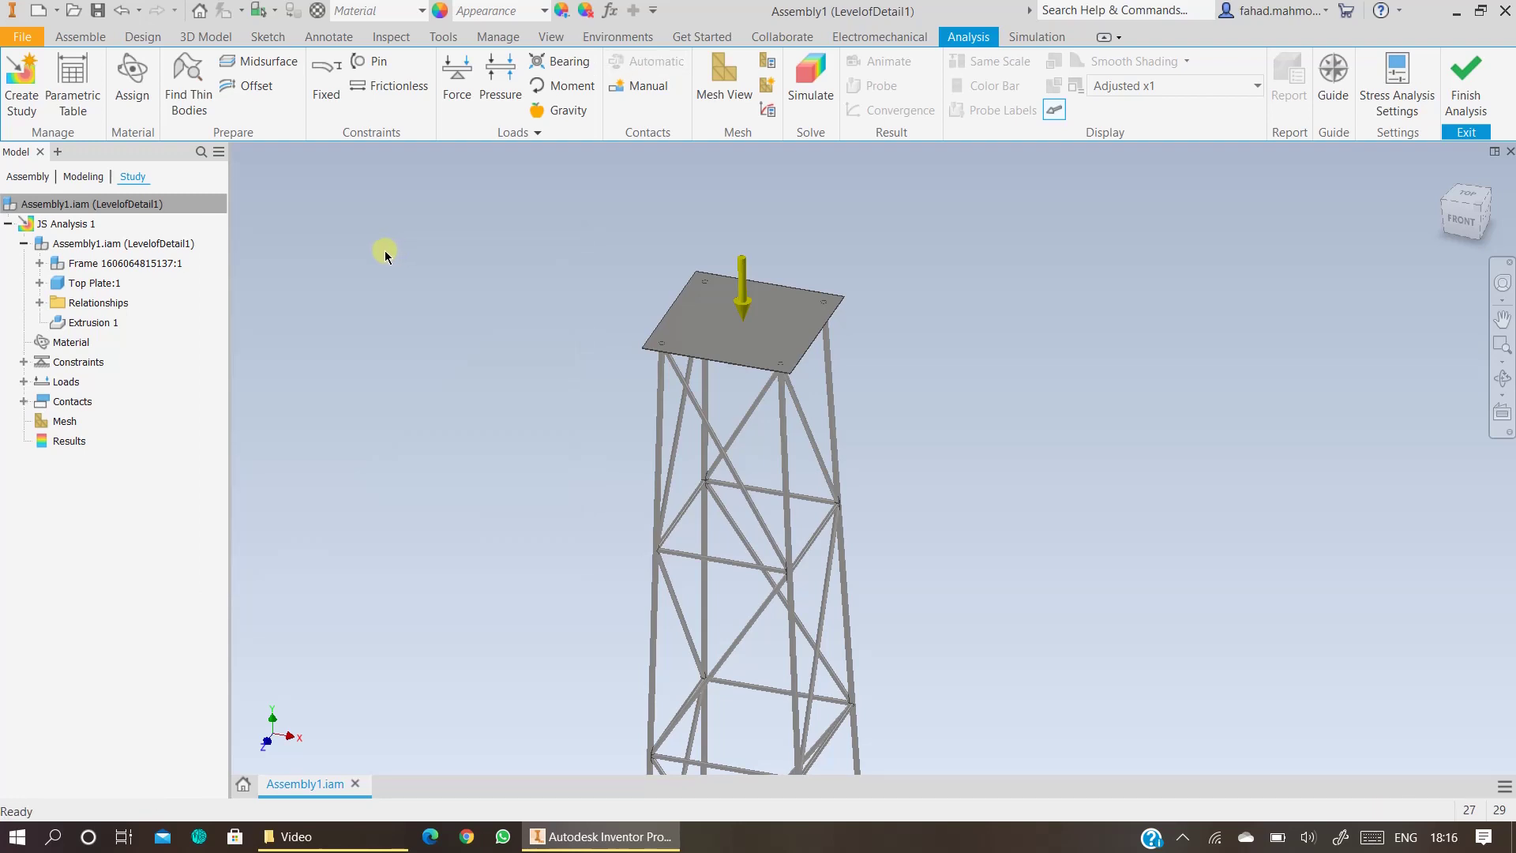
- Review the individual Bonded contacts listed under Contacts
{"action": "left_click", "coordinate": [25, 402]}
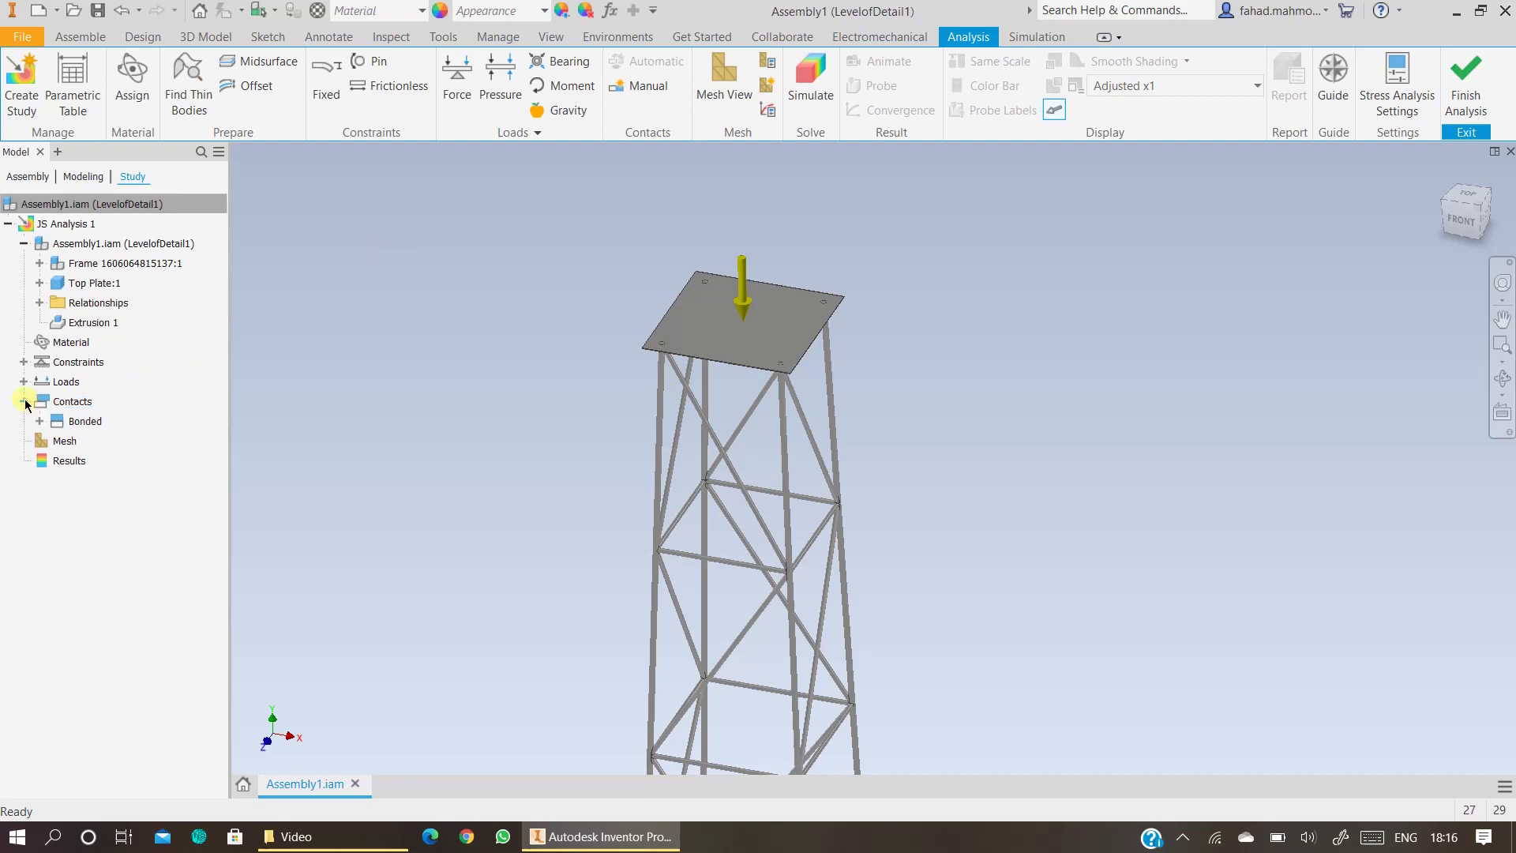
{"action": "left_click", "coordinate": [55, 422]}
{"action": "left_click", "coordinate": [40, 423]}
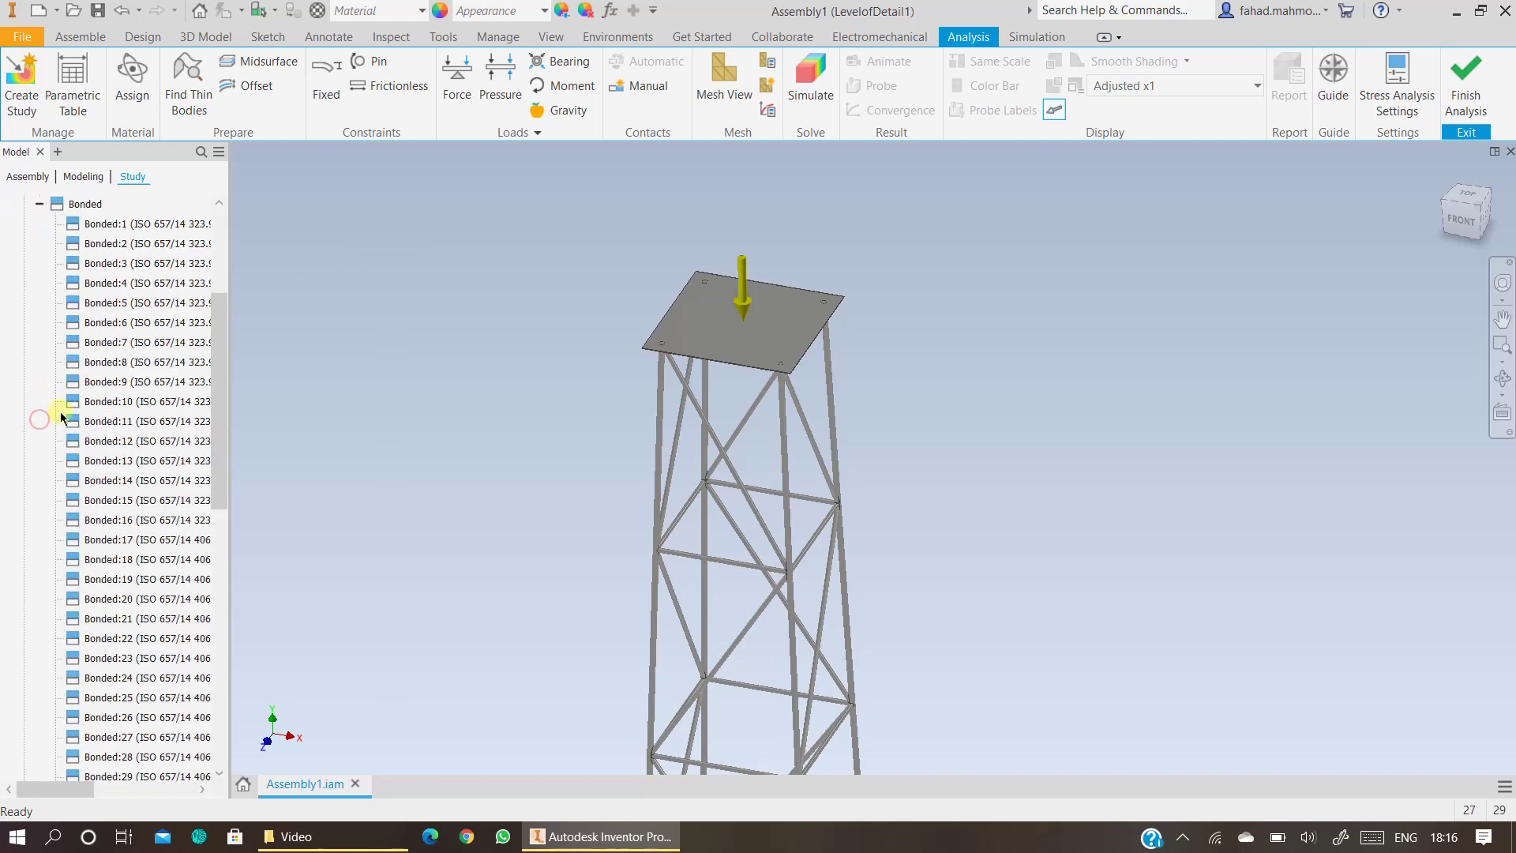
{"action": "scroll", "coordinate": [63, 406], "scroll_direction": "down", "scroll_amount": 15}
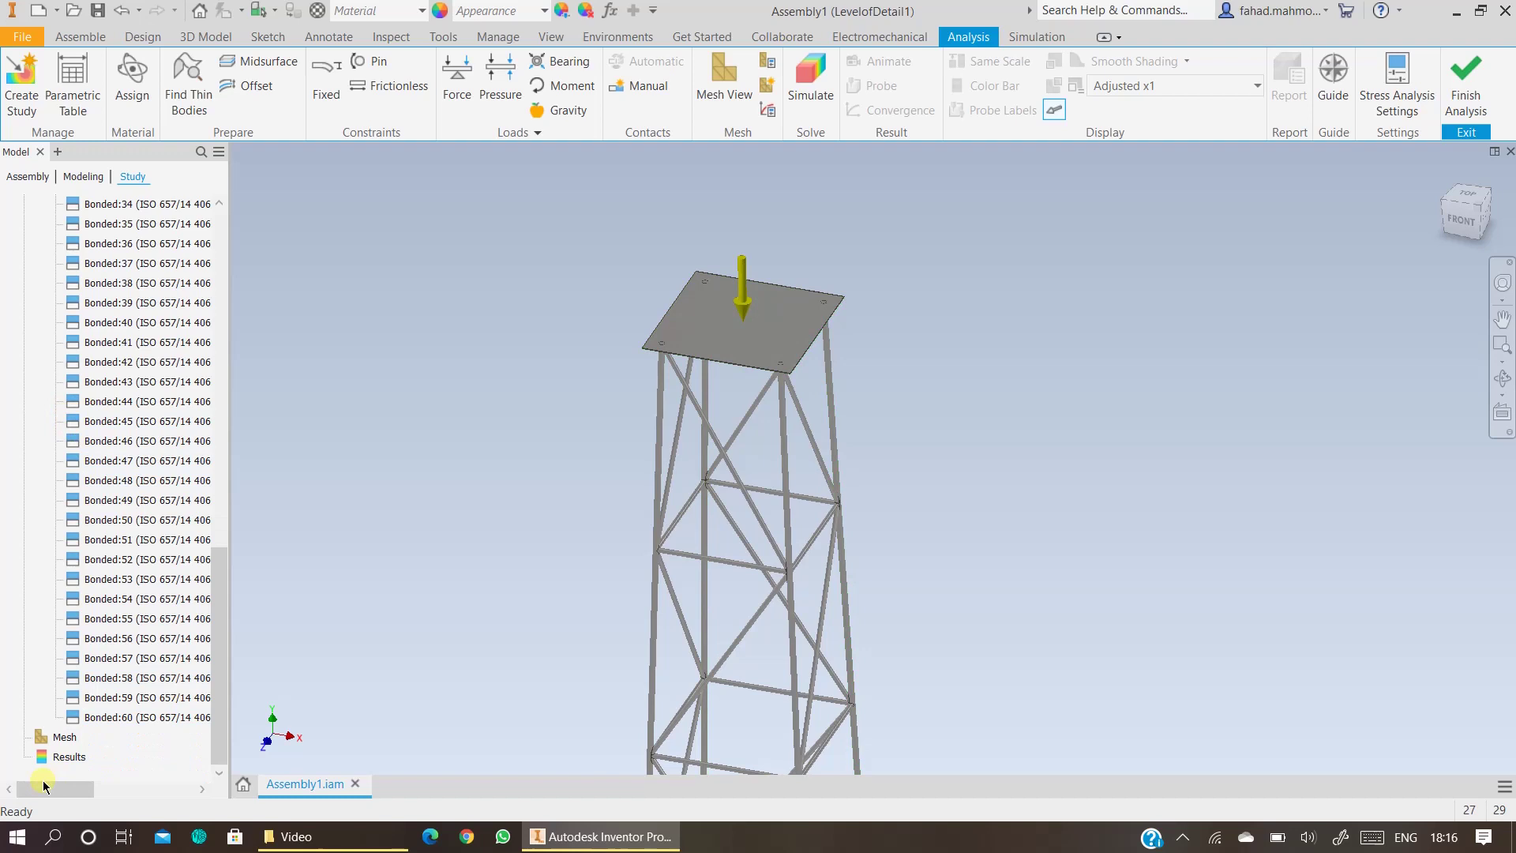
{"action": "mouse_move", "coordinate": [44, 789]}
{"action": "left_mouse_down"}
{"action": "mouse_move", "coordinate": [128, 782]}
{"action": "mouse_move", "coordinate": [39, 787]}
{"action": "left_mouse_up"}
{"action": "scroll", "coordinate": [74, 529], "scroll_direction": "up", "scroll_amount": 10}
{"action": "scroll", "coordinate": [74, 519], "scroll_direction": "up", "scroll_amount": 6}
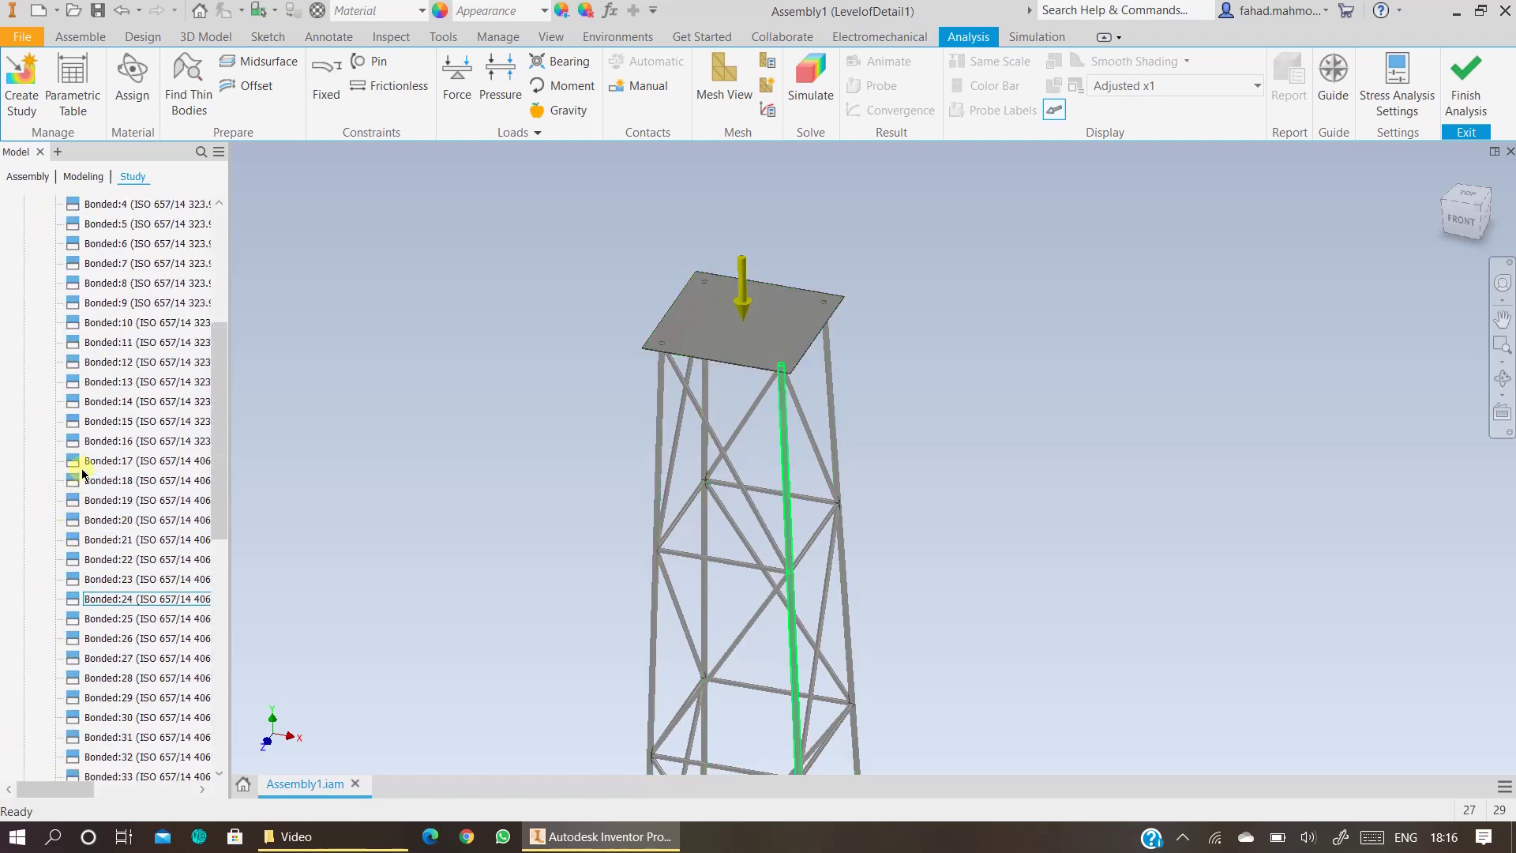
{"action": "left_click", "coordinate": [40, 365]}
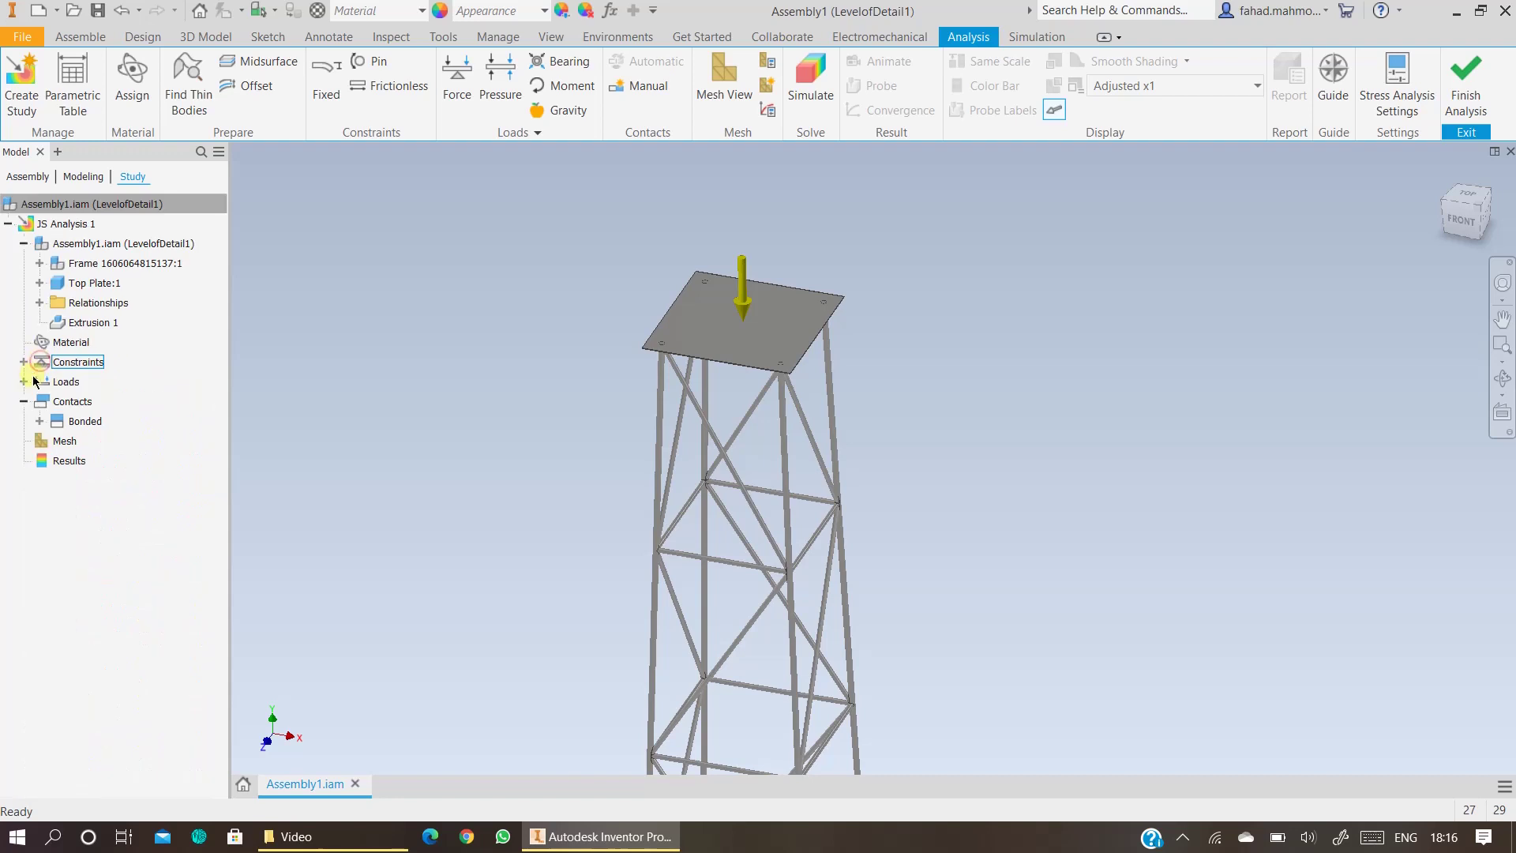
- Check the force under Loads and the fixed constraint under Constraints
{"action": "left_click", "coordinate": [24, 381]}
{"action": "left_click", "coordinate": [23, 382]}
{"action": "left_click", "coordinate": [24, 362]}
{"action": "left_click", "coordinate": [23, 362]}
{"action": "scroll", "coordinate": [965, 332], "scroll_direction": "down", "scroll_amount": 5}
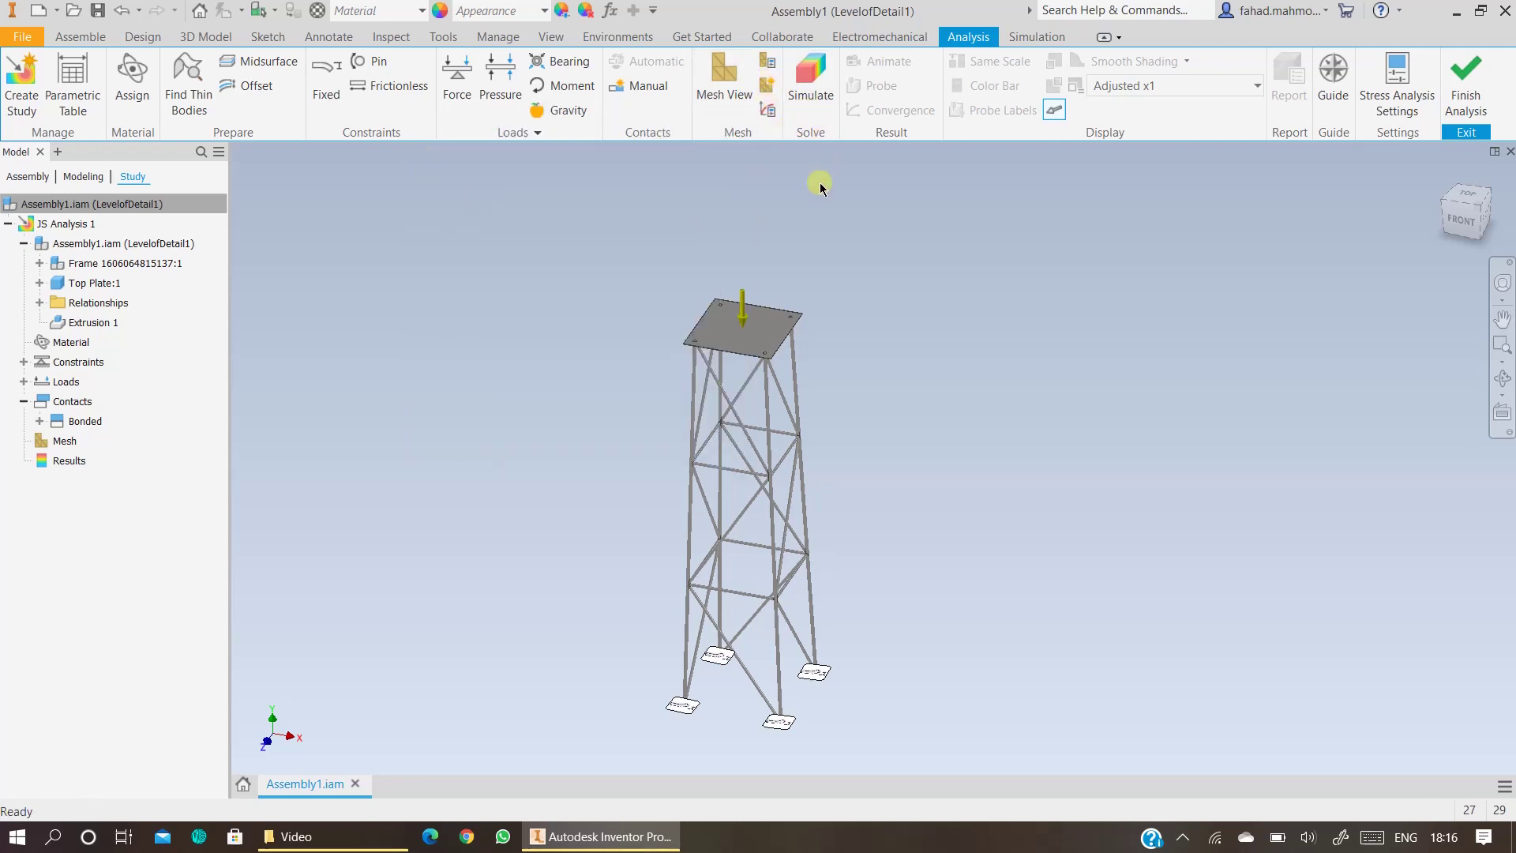
- Run the JS Analysis 1 simulation from the Simulate dialog
{"action": "key", "text": "0"}
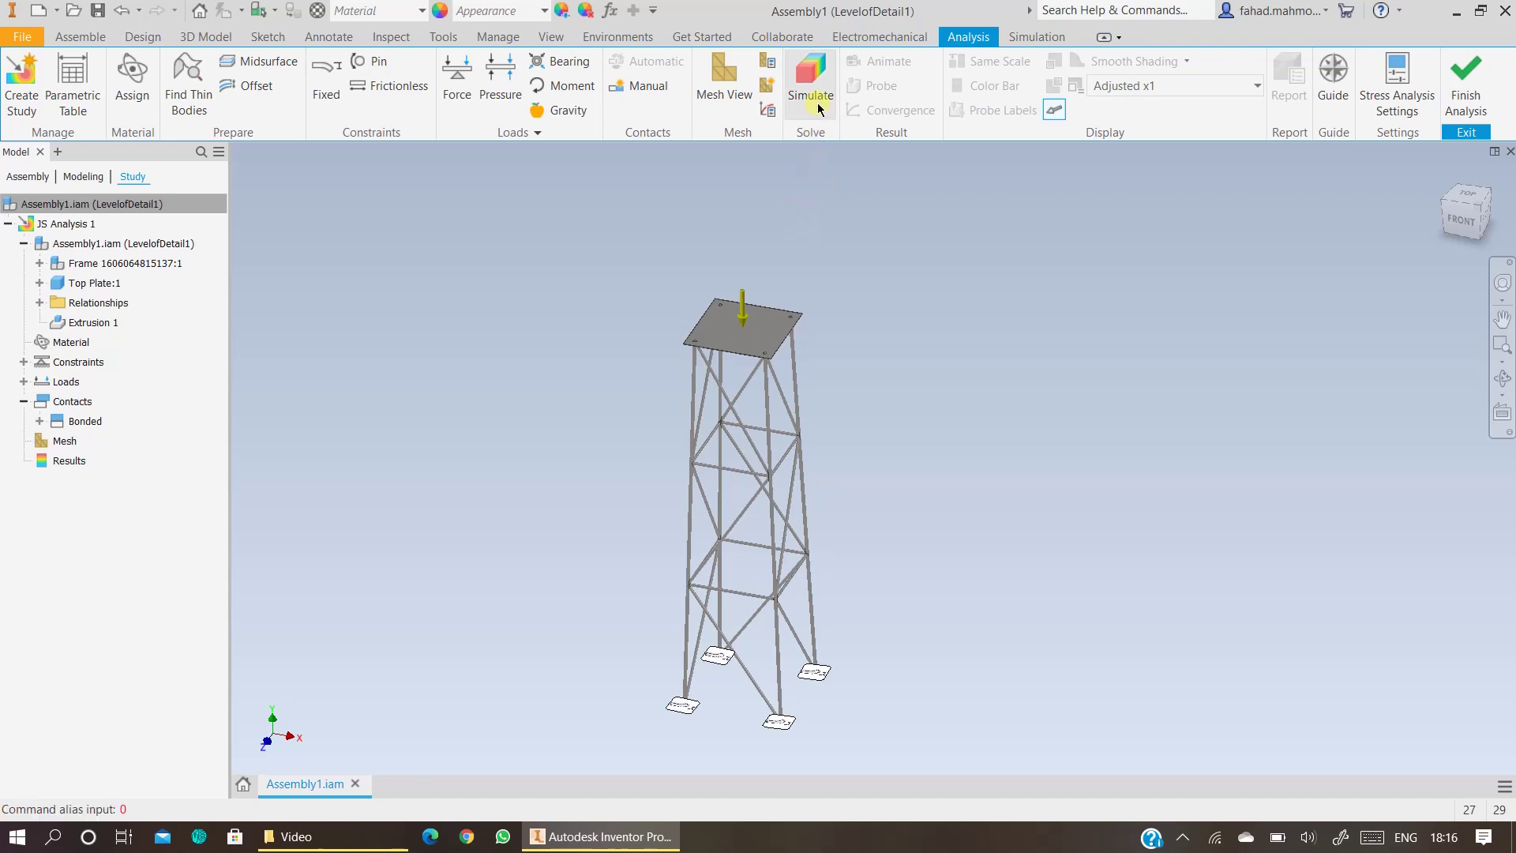
{"action": "left_click", "coordinate": [1182, 837]}
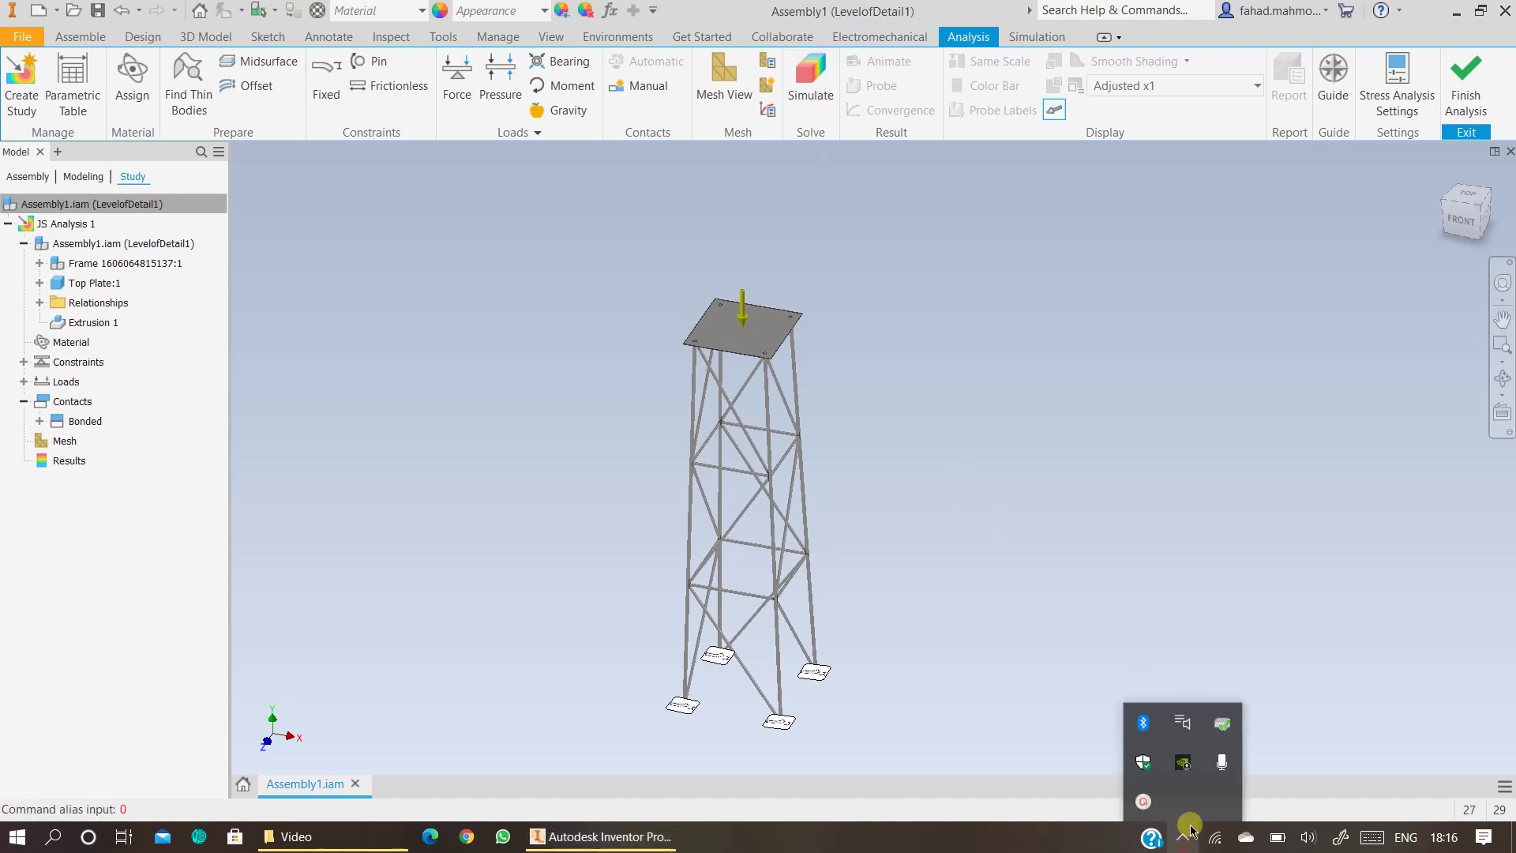
{"action": "left_click", "coordinate": [1140, 799]}
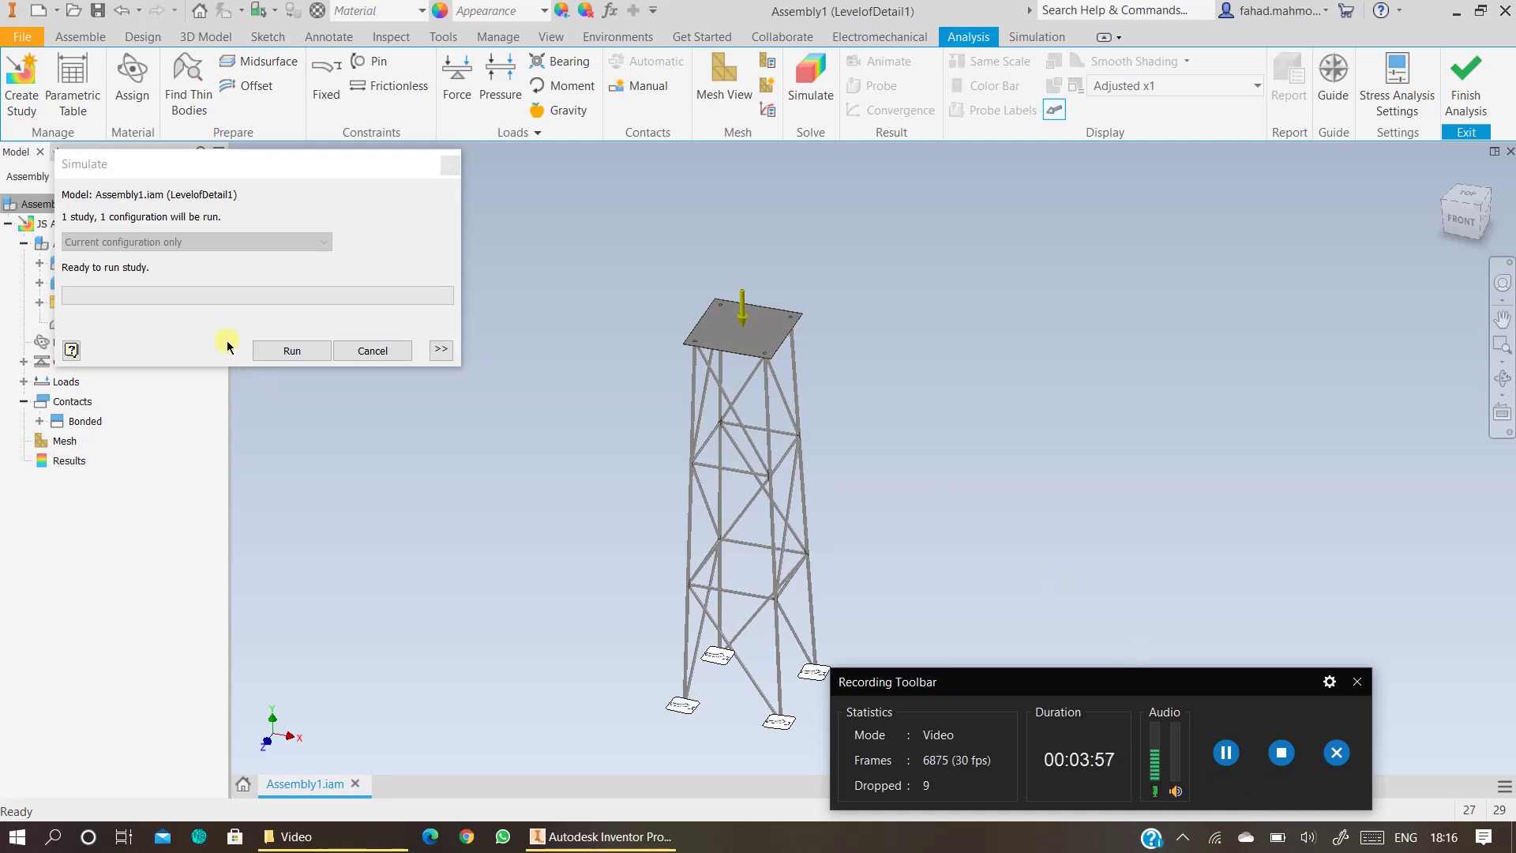
{"action": "left_click", "coordinate": [281, 351]}
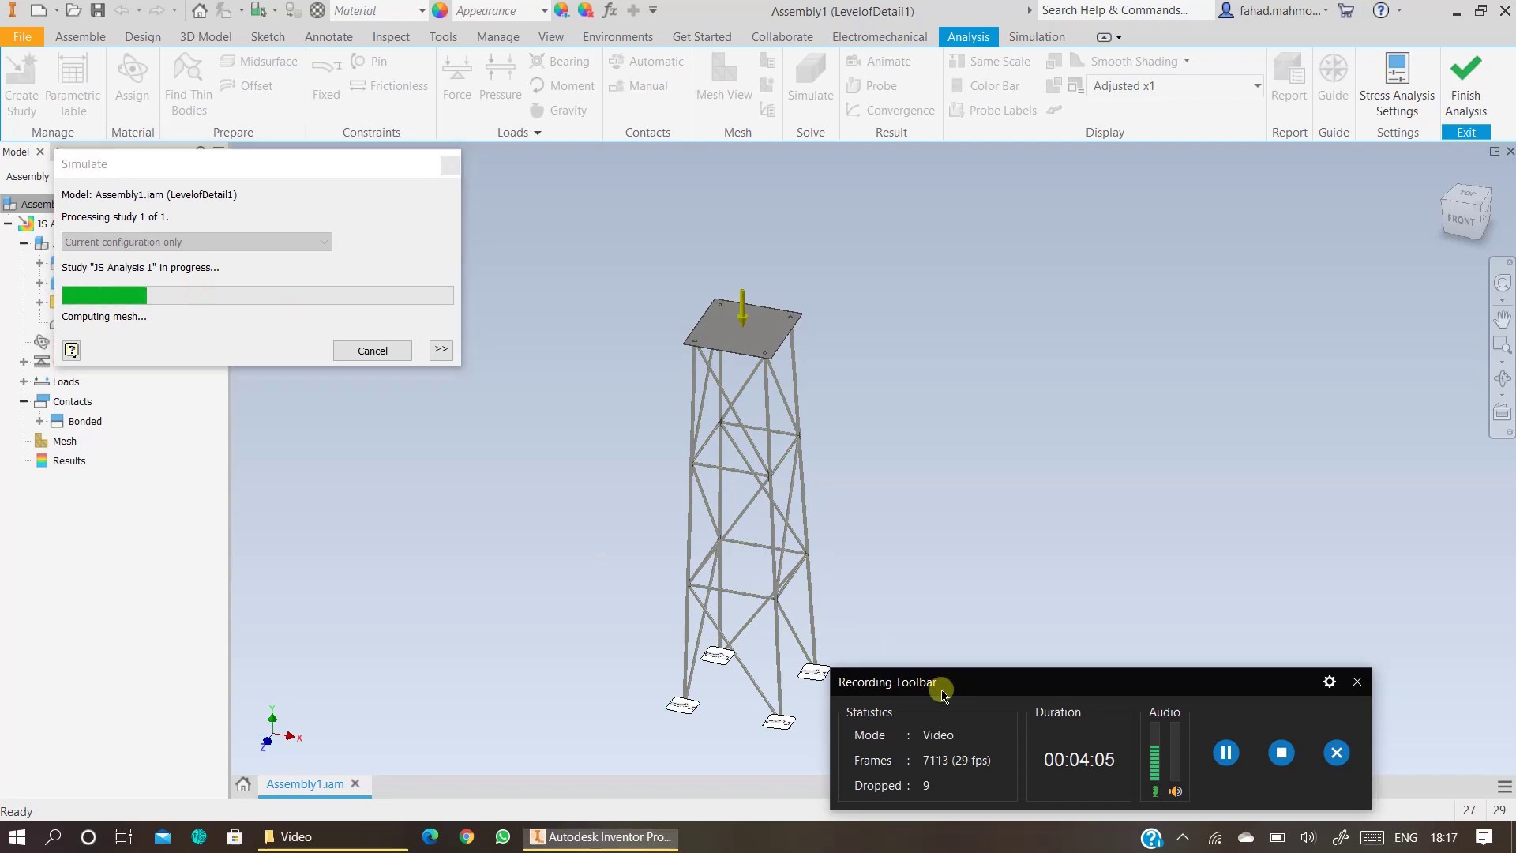
- Wait for meshing and solving to finish until the 18.06 MPa von Mises plot appears
{"action": "left_click_drag", "start_coordinate": [944, 692], "coordinate": [1025, 414]}
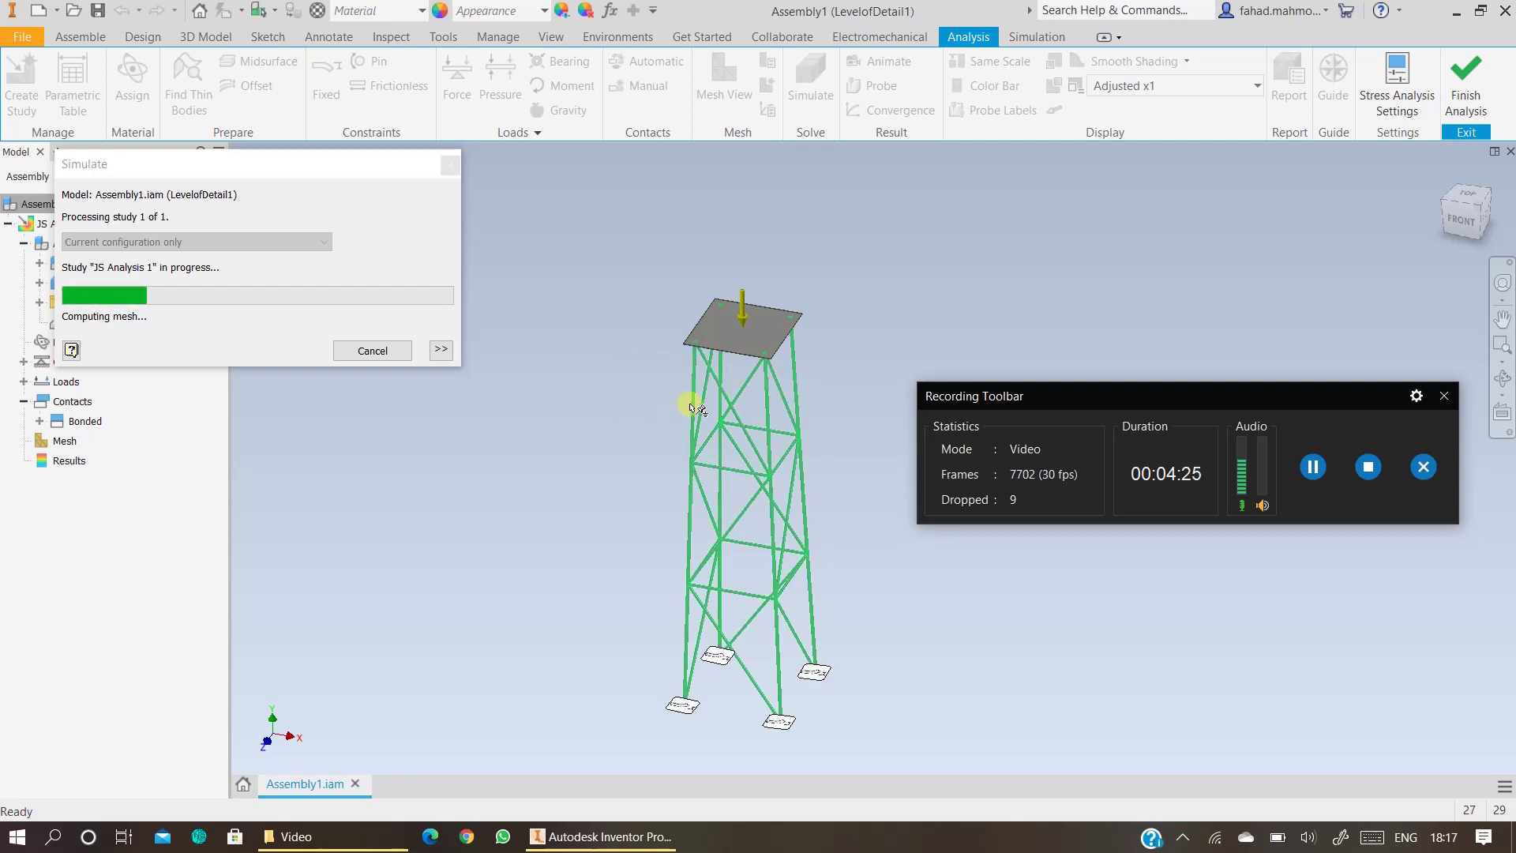
{"action": "scroll", "coordinate": [690, 408], "scroll_direction": "up", "scroll_amount": 3}
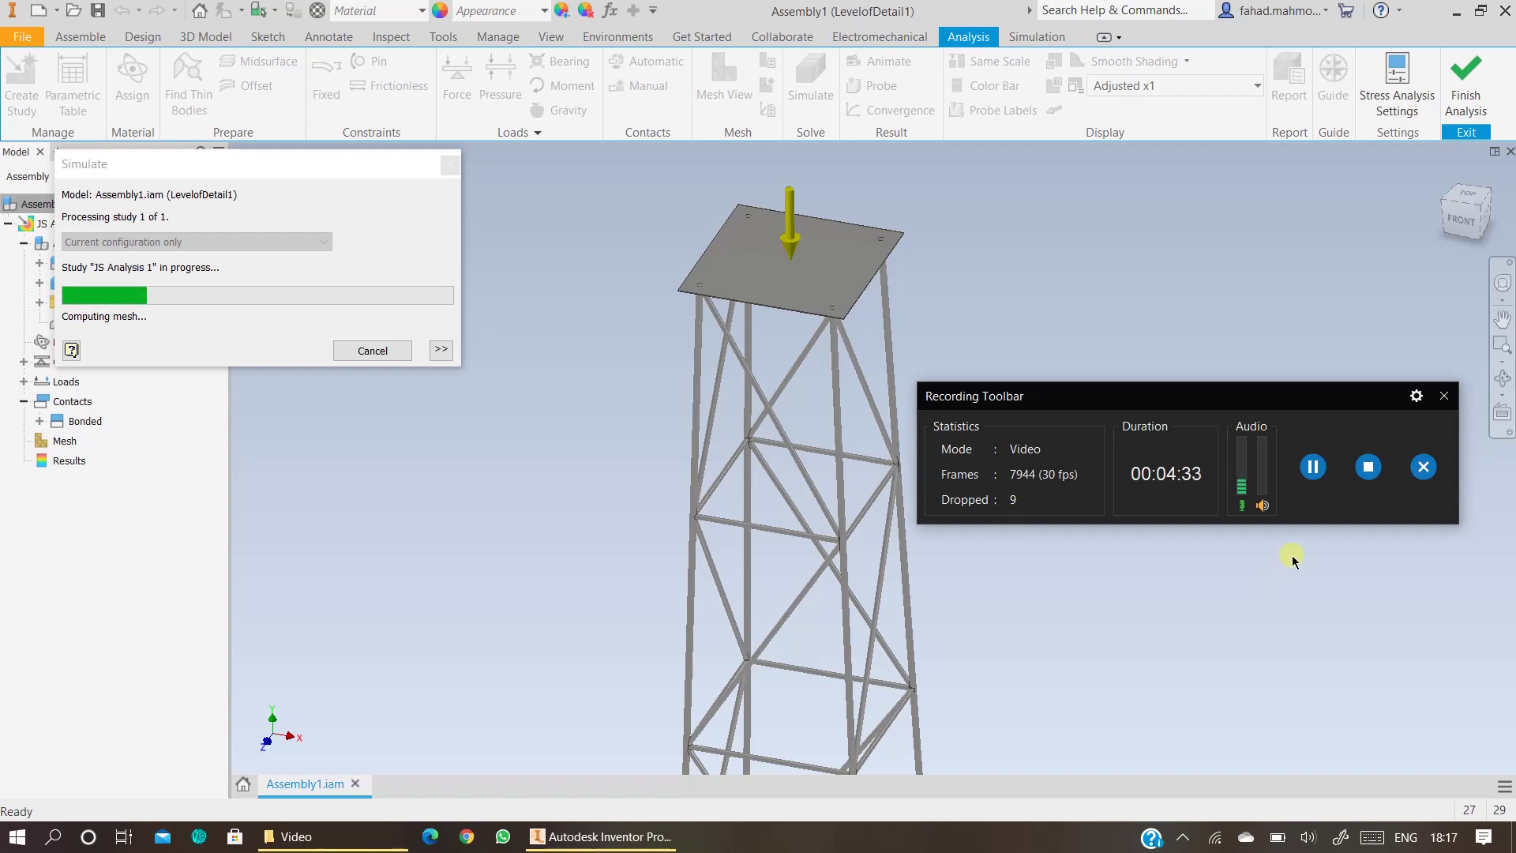
{"action": "left_click", "coordinate": [1312, 467]}
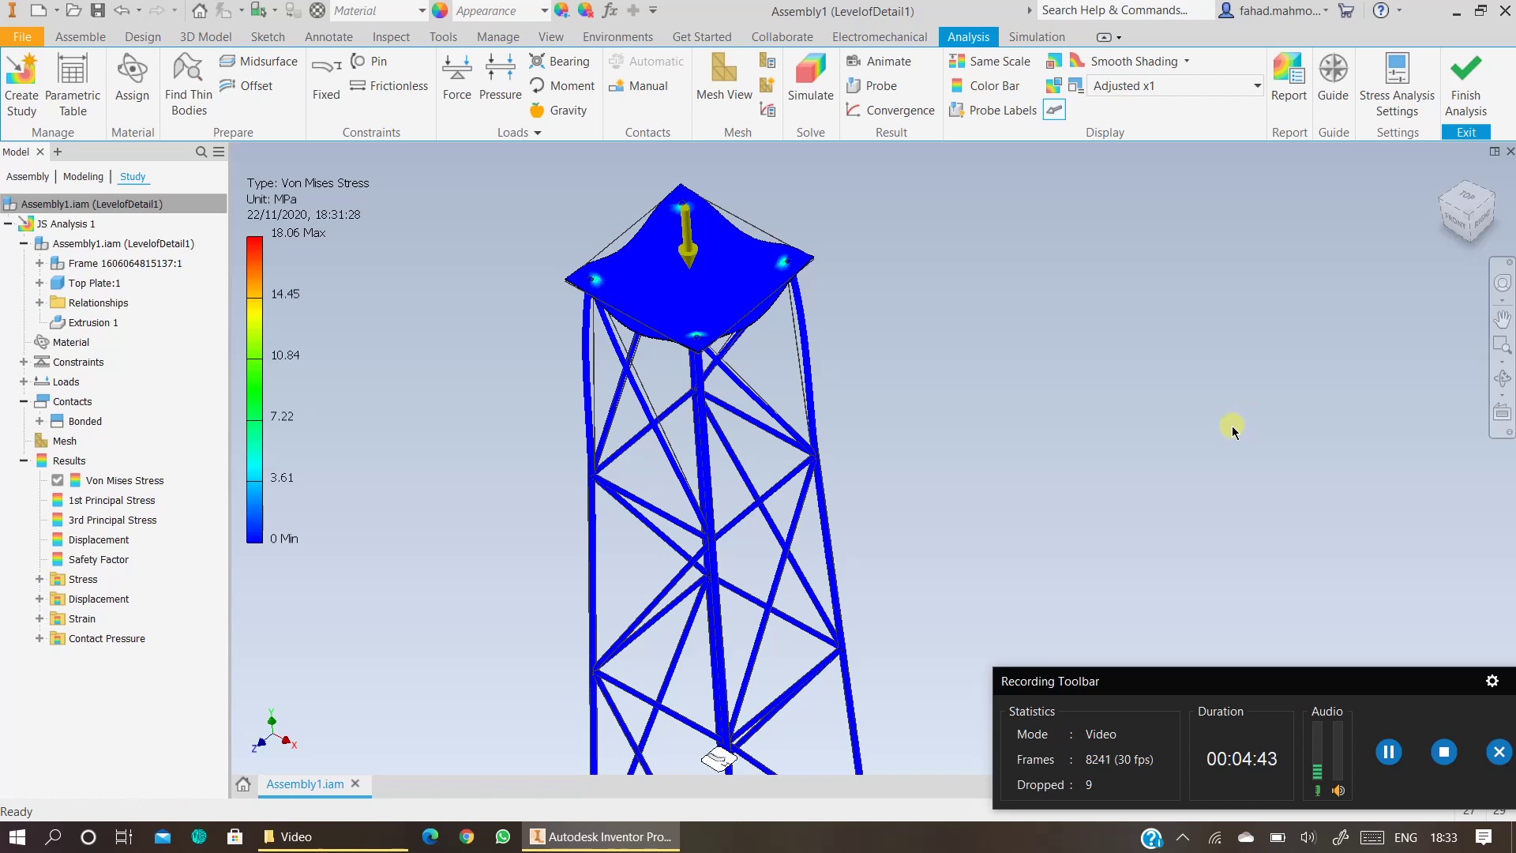
- Set the deformation scale to Actual and zoom in on the tower's right side view
{"action": "left_click", "coordinate": [1139, 86]}
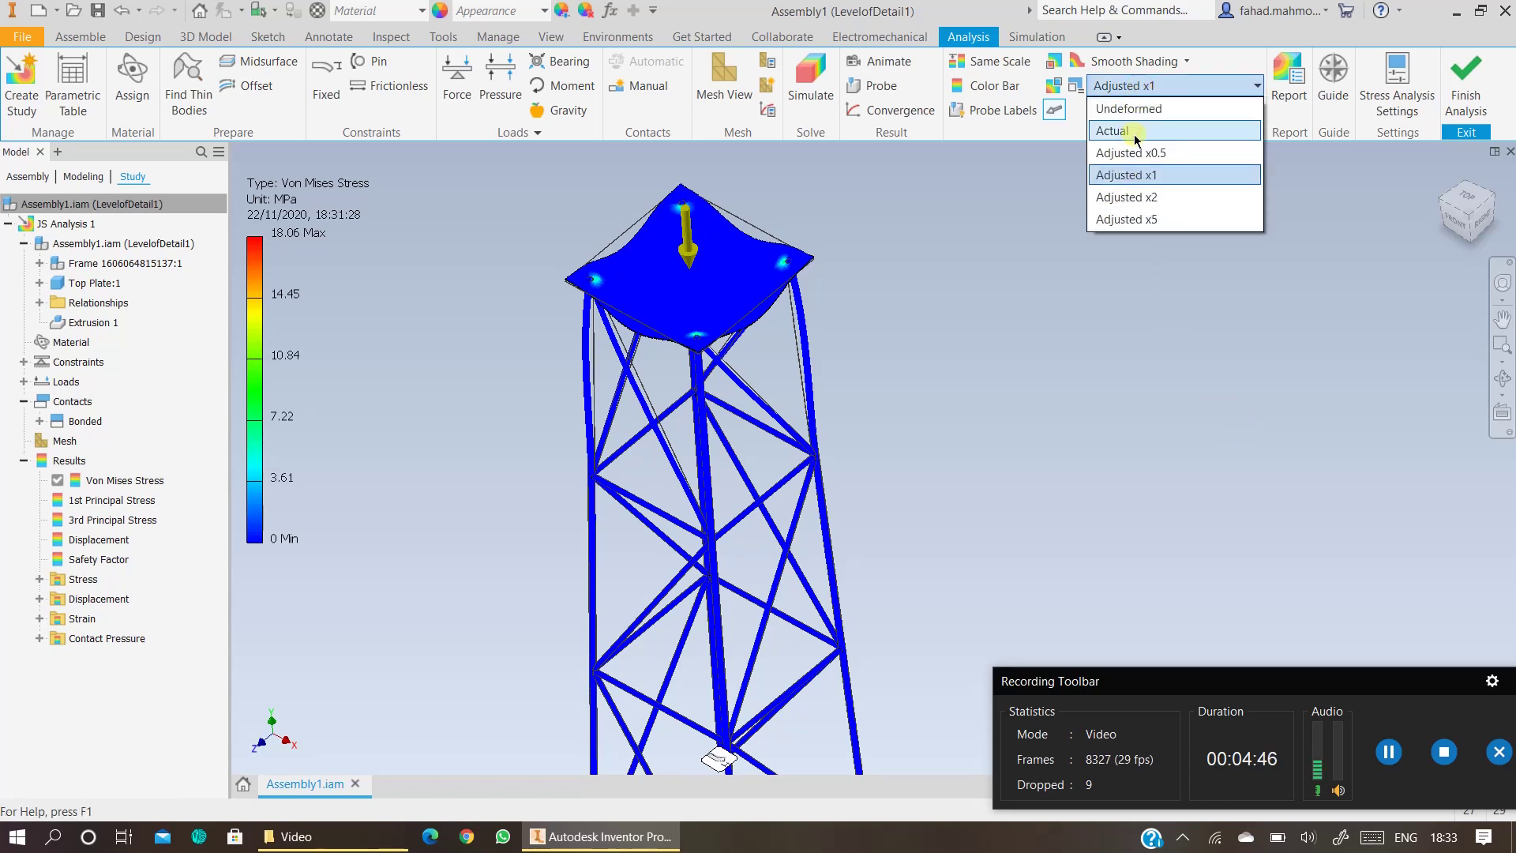
{"action": "left_click", "coordinate": [1131, 131]}
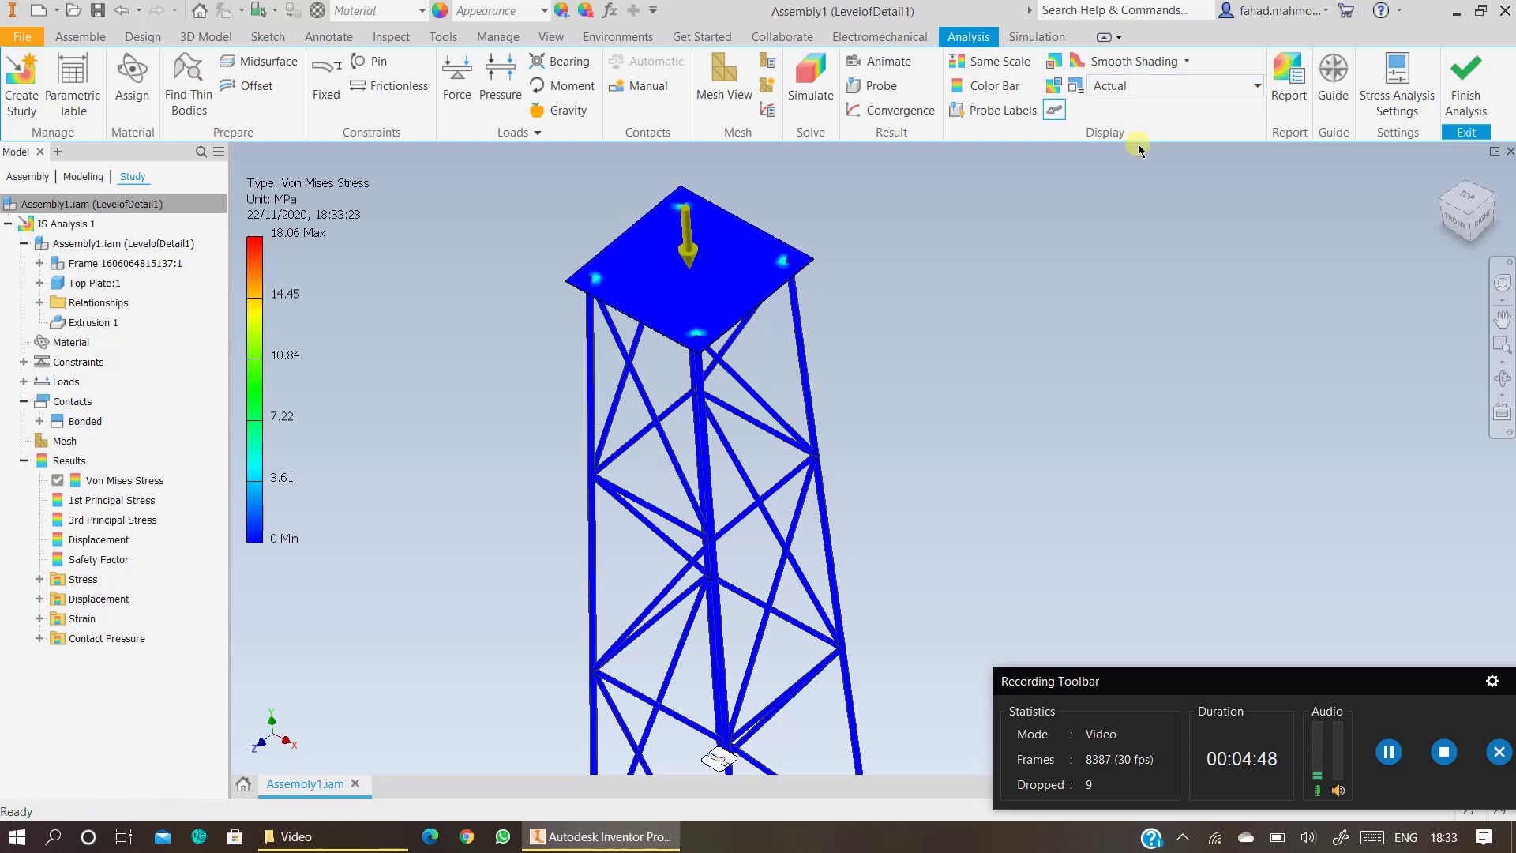
{"action": "left_click", "coordinate": [1484, 231]}
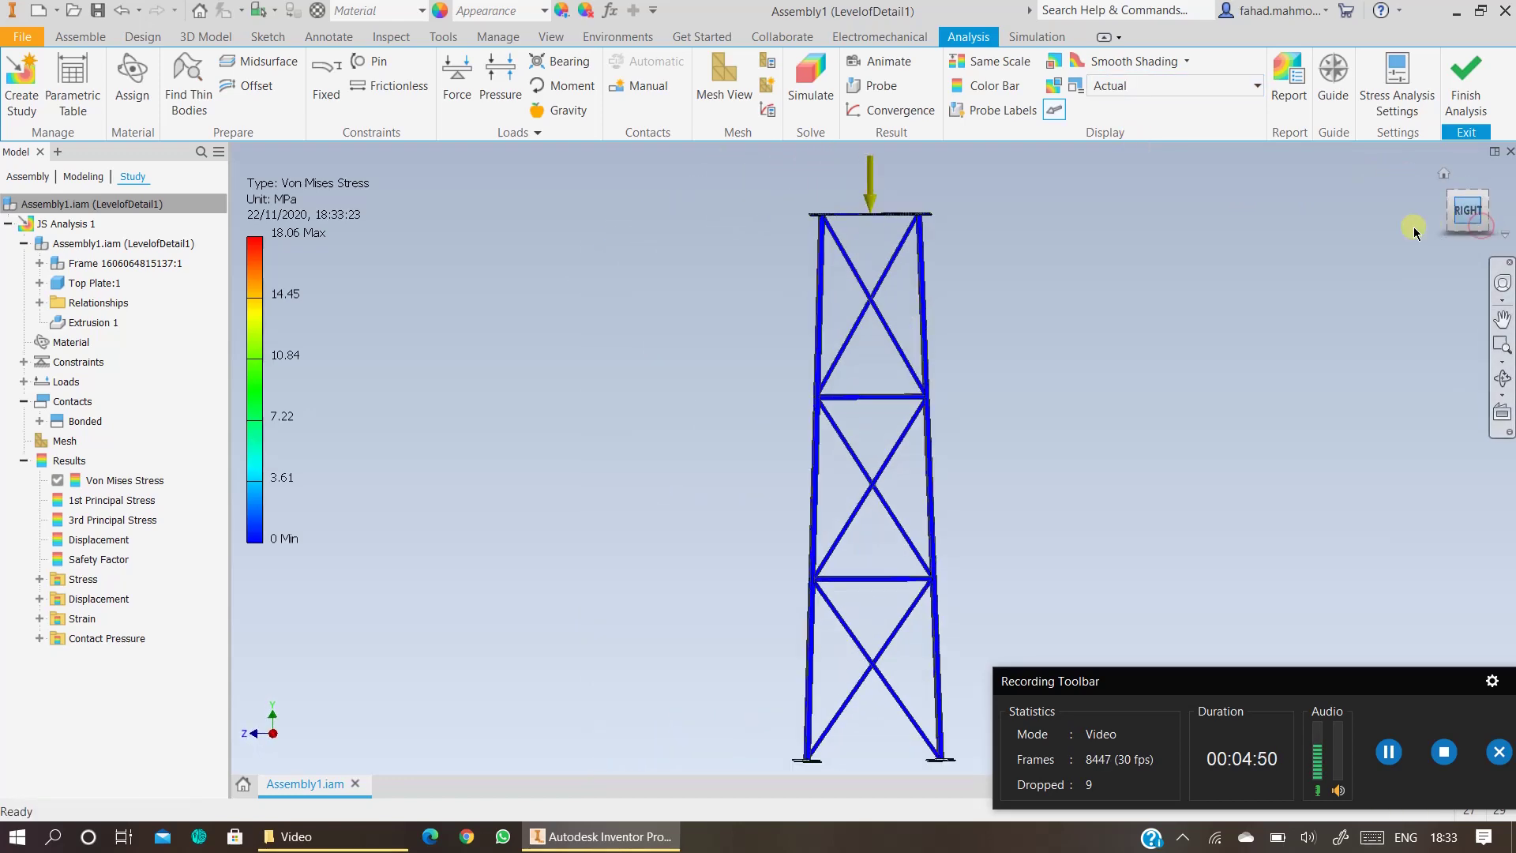
{"action": "scroll", "coordinate": [885, 217], "scroll_direction": "up", "scroll_amount": 4}
{"action": "scroll", "coordinate": [885, 217], "scroll_direction": "up", "scroll_amount": 5}
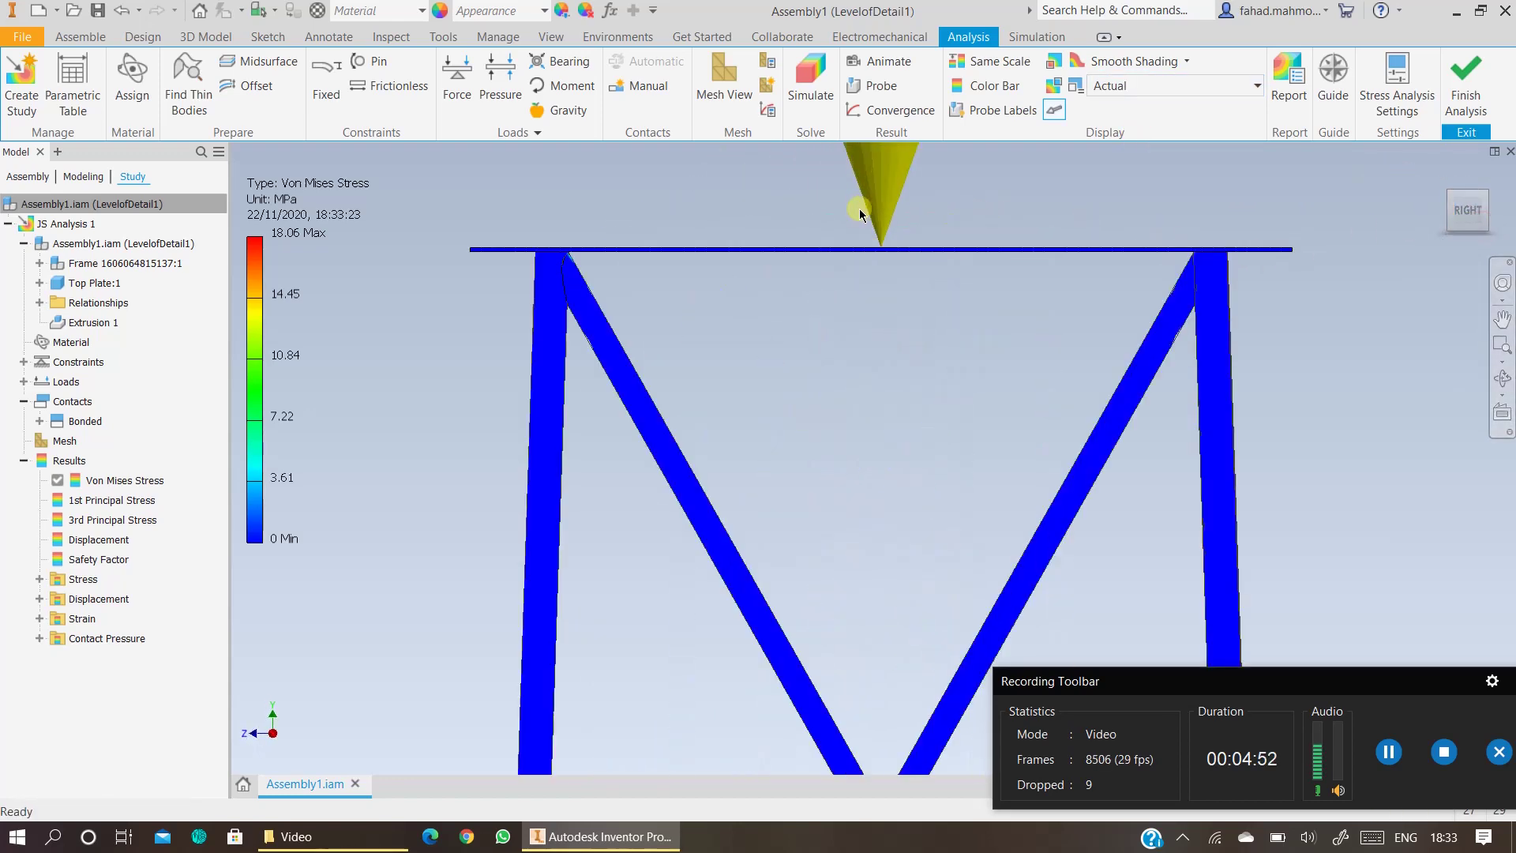
{"action": "scroll", "coordinate": [908, 269], "scroll_direction": "up", "scroll_amount": 5}
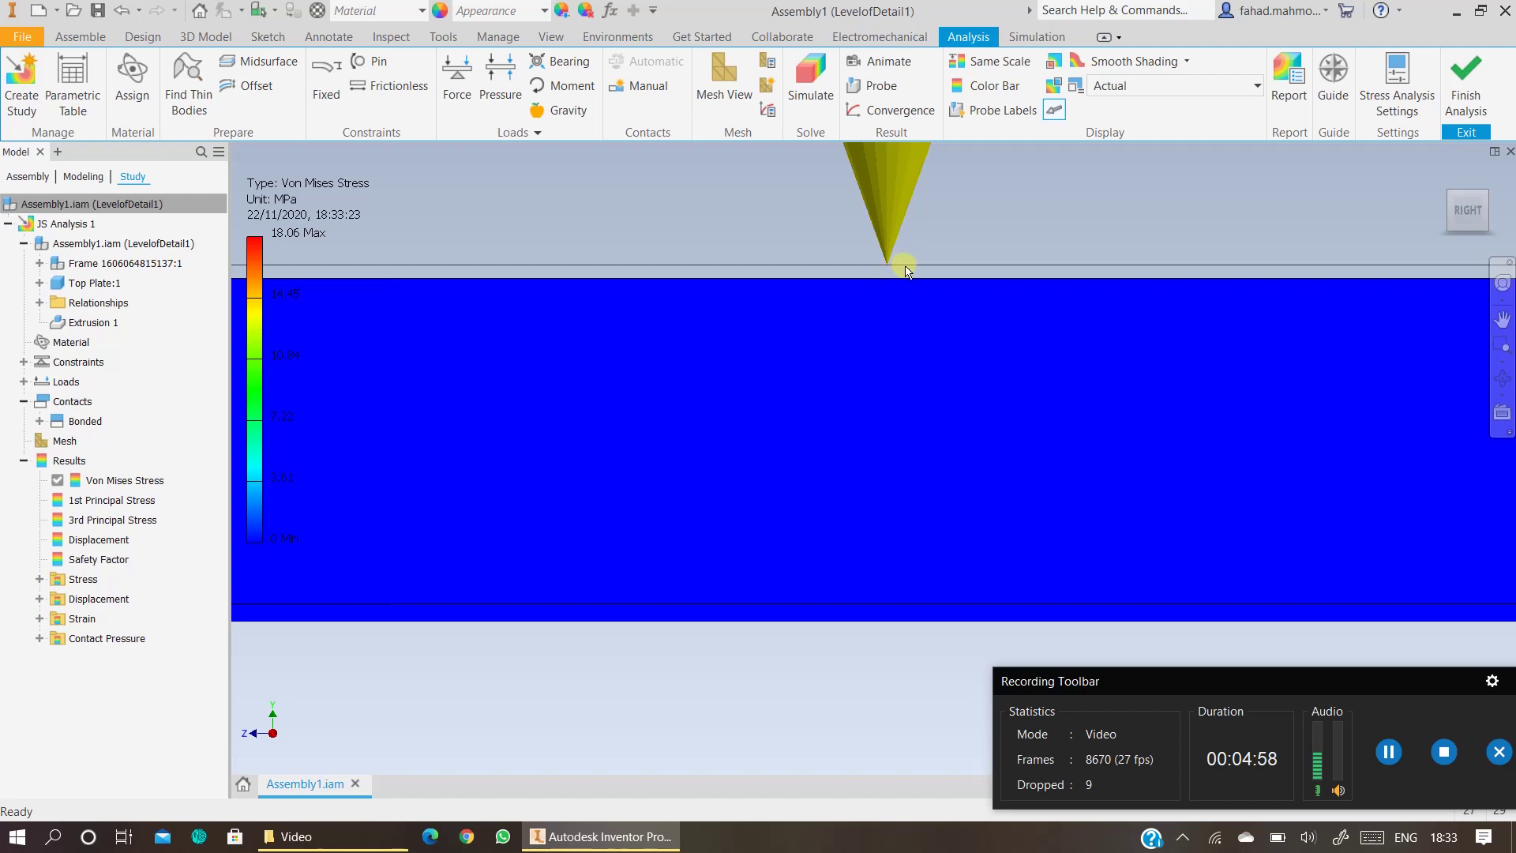
{"action": "scroll", "coordinate": [905, 281], "scroll_direction": "down", "scroll_amount": 4}
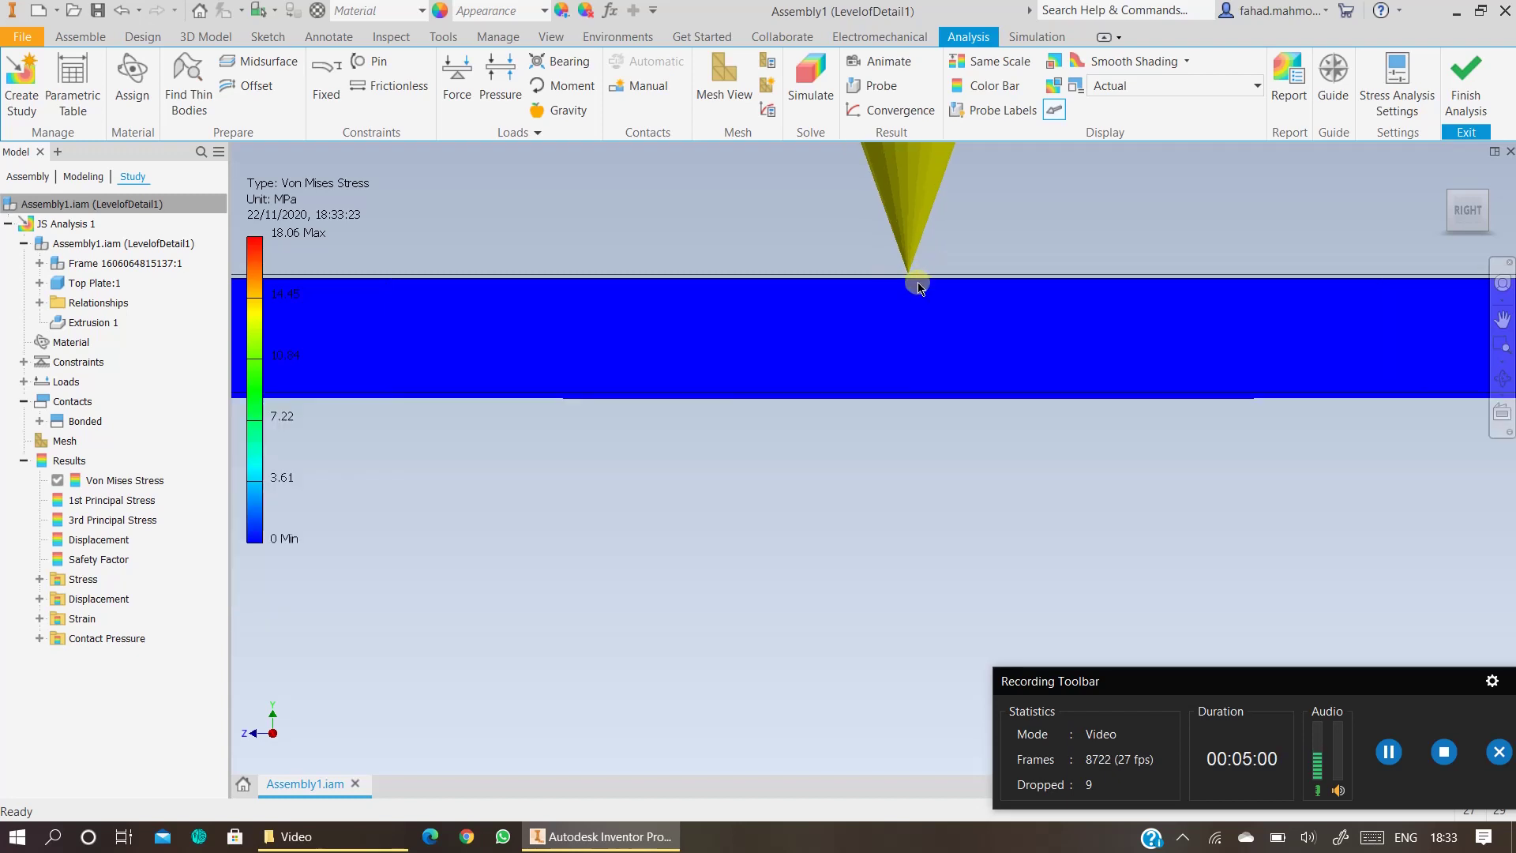
{"action": "scroll", "coordinate": [906, 296], "scroll_direction": "down", "scroll_amount": 5}
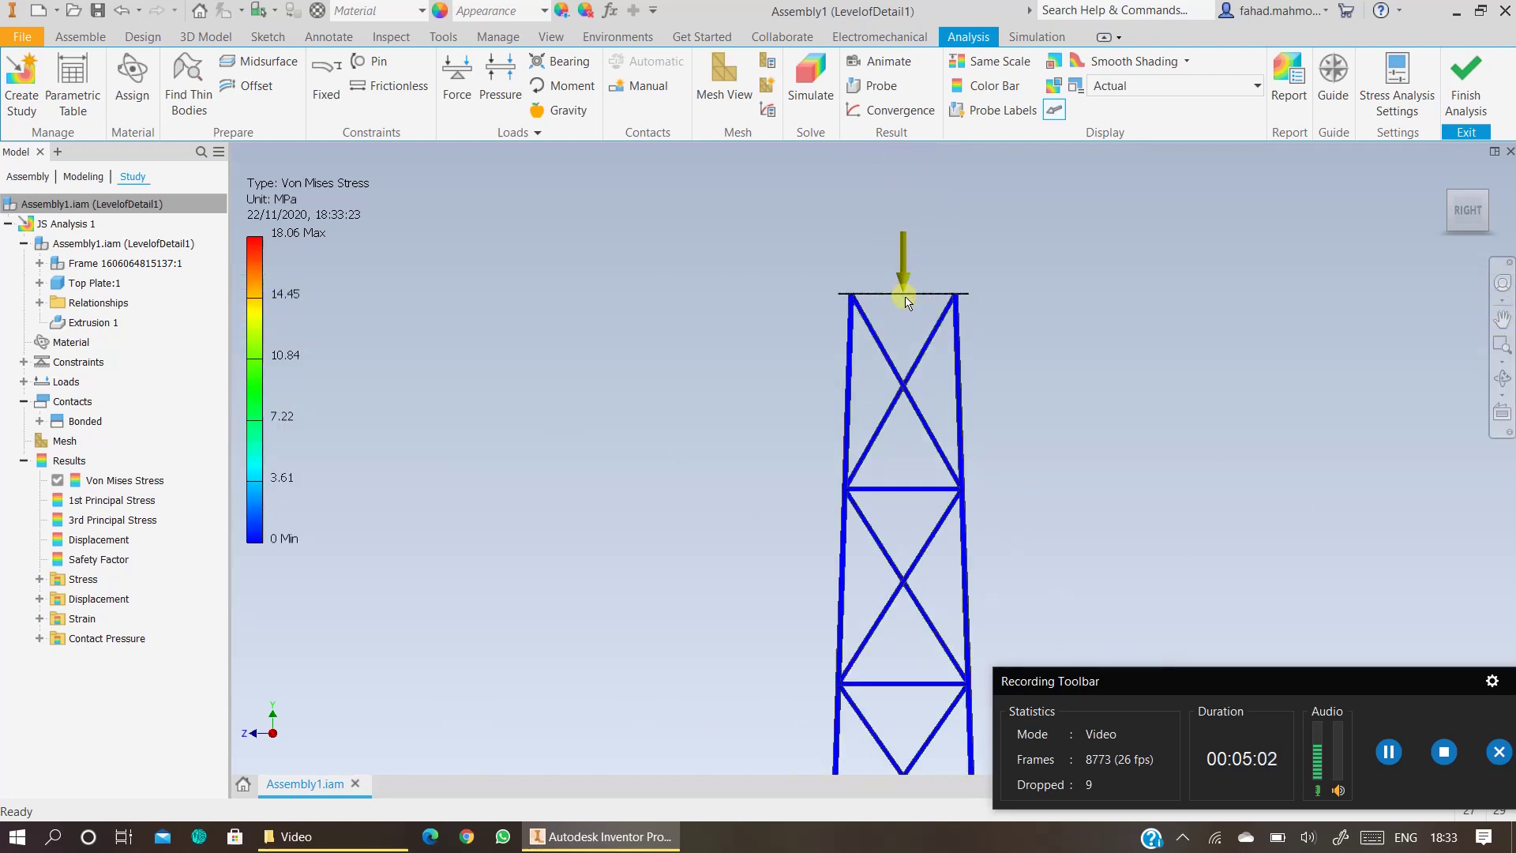
- Orbit, pan and zoom the tower into a 3D view of the loaded top plate, then select Displacement
{"action": "left_click", "coordinate": [1503, 377]}
{"action": "left_click_drag", "start_coordinate": [898, 438], "coordinate": [964, 450]}
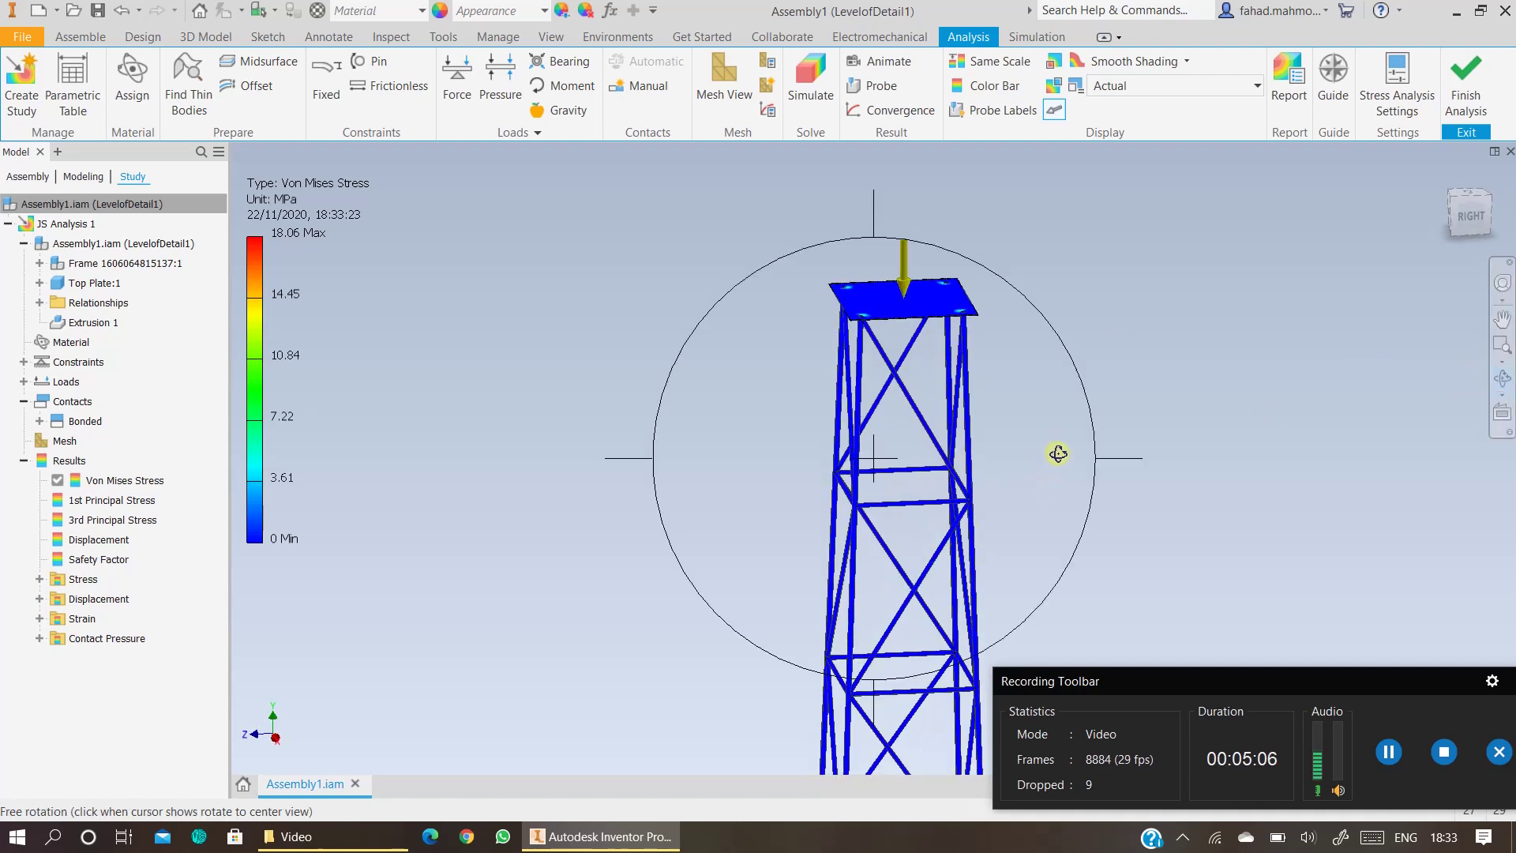
{"action": "scroll", "coordinate": [964, 450], "scroll_direction": "down", "scroll_amount": 3}
{"action": "middle_click_drag", "start_coordinate": [964, 450], "coordinate": [778, 454]}
{"action": "key", "text": "F4"}
{"action": "scroll", "coordinate": [718, 380], "scroll_direction": "up", "scroll_amount": 6}
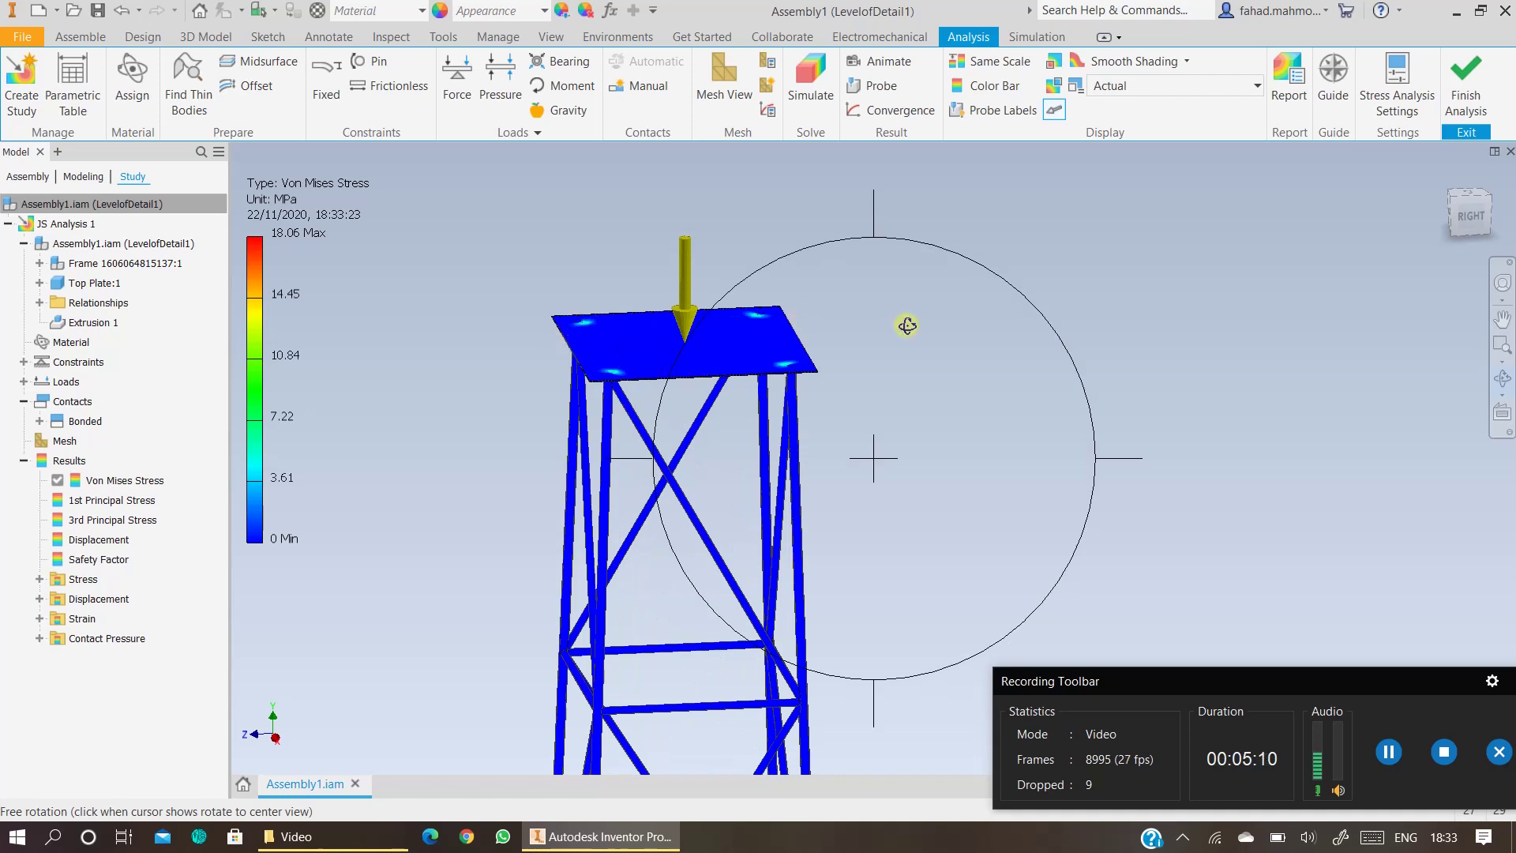
{"action": "key", "text": "F2"}
{"action": "key", "text": "Escape"}
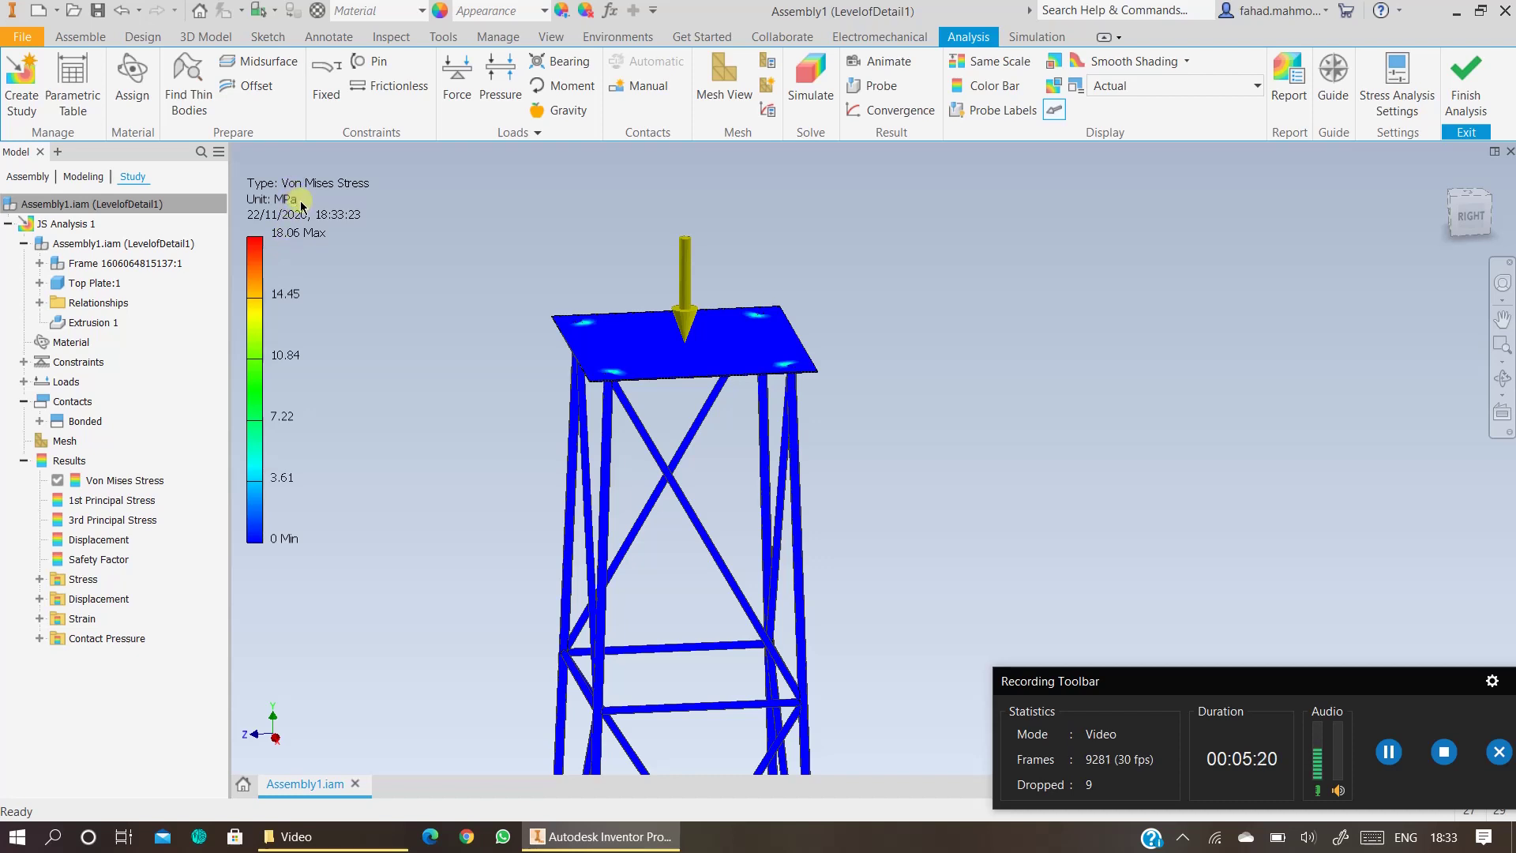
{"action": "left_click", "coordinate": [96, 540]}
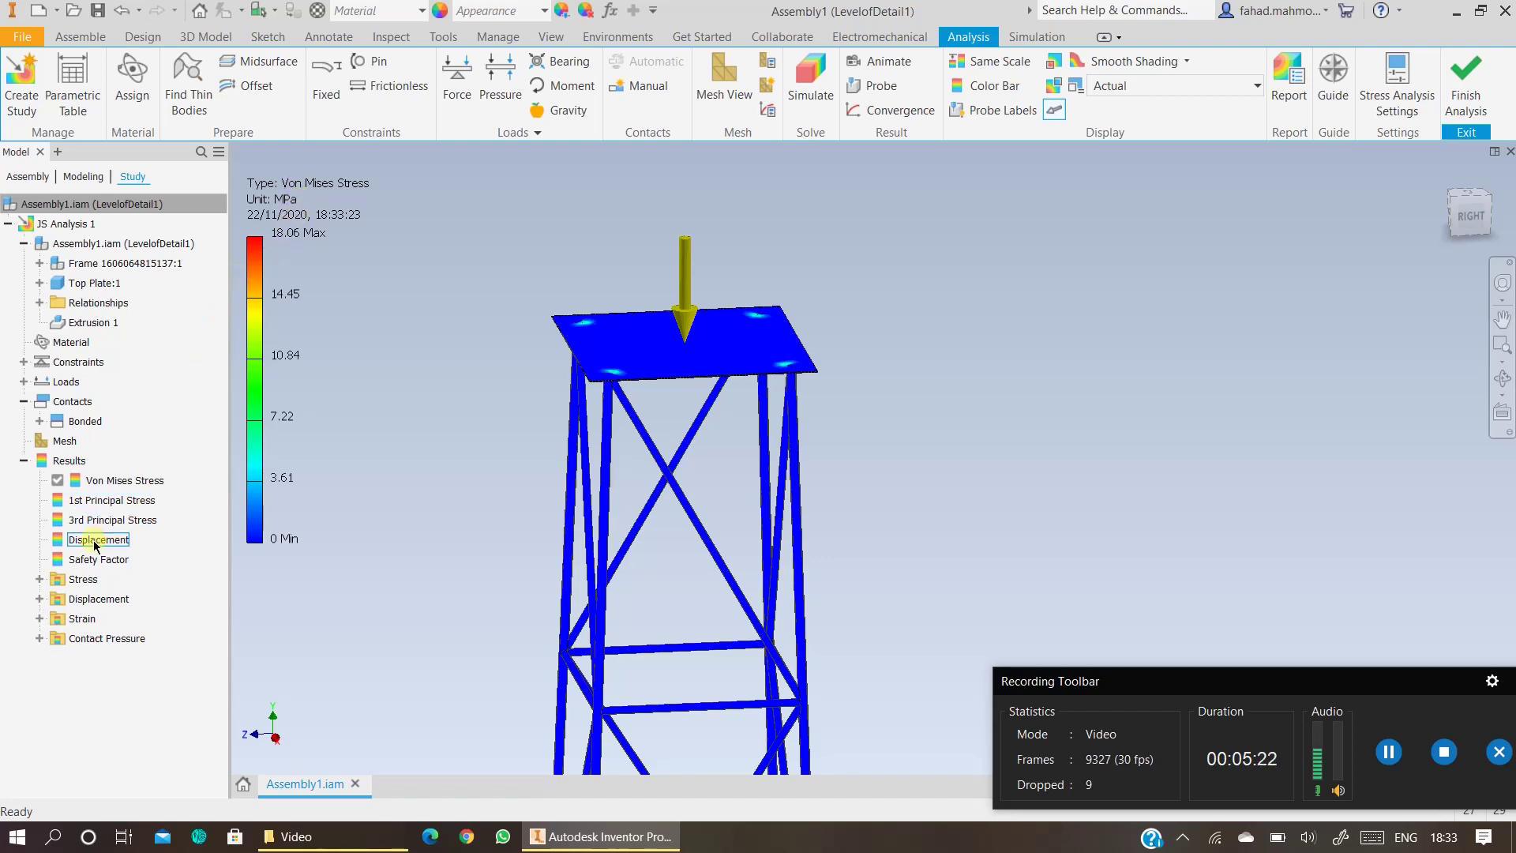
- Display the Displacement plot (4.284 mm peak) and pan and zoom to frame the tower
{"action": "double_click", "coordinate": [94, 542]}
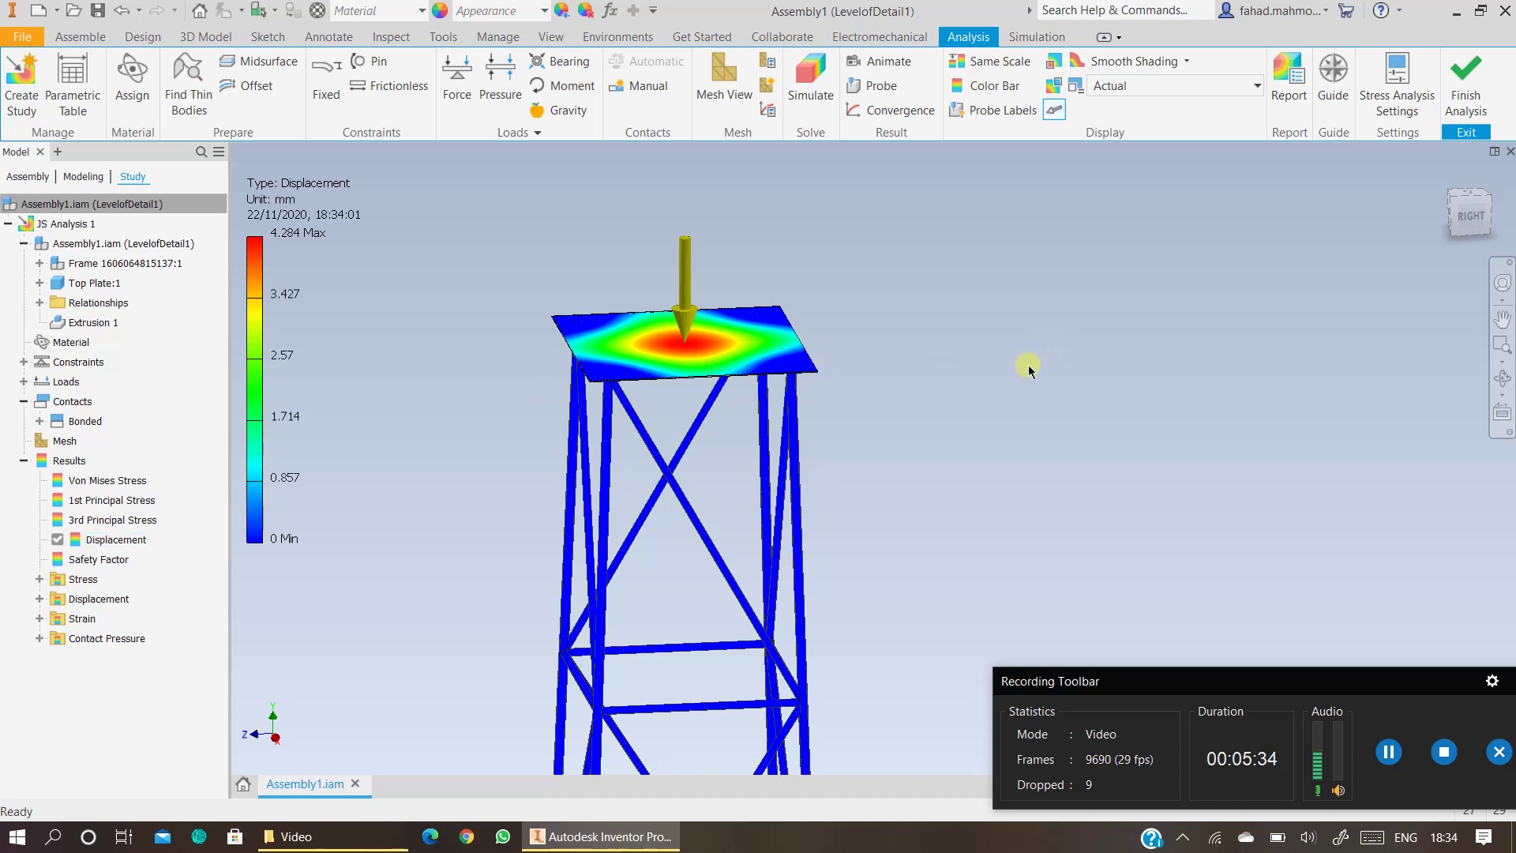
{"action": "middle_click_drag", "start_coordinate": [1026, 316], "coordinate": [1143, 321]}
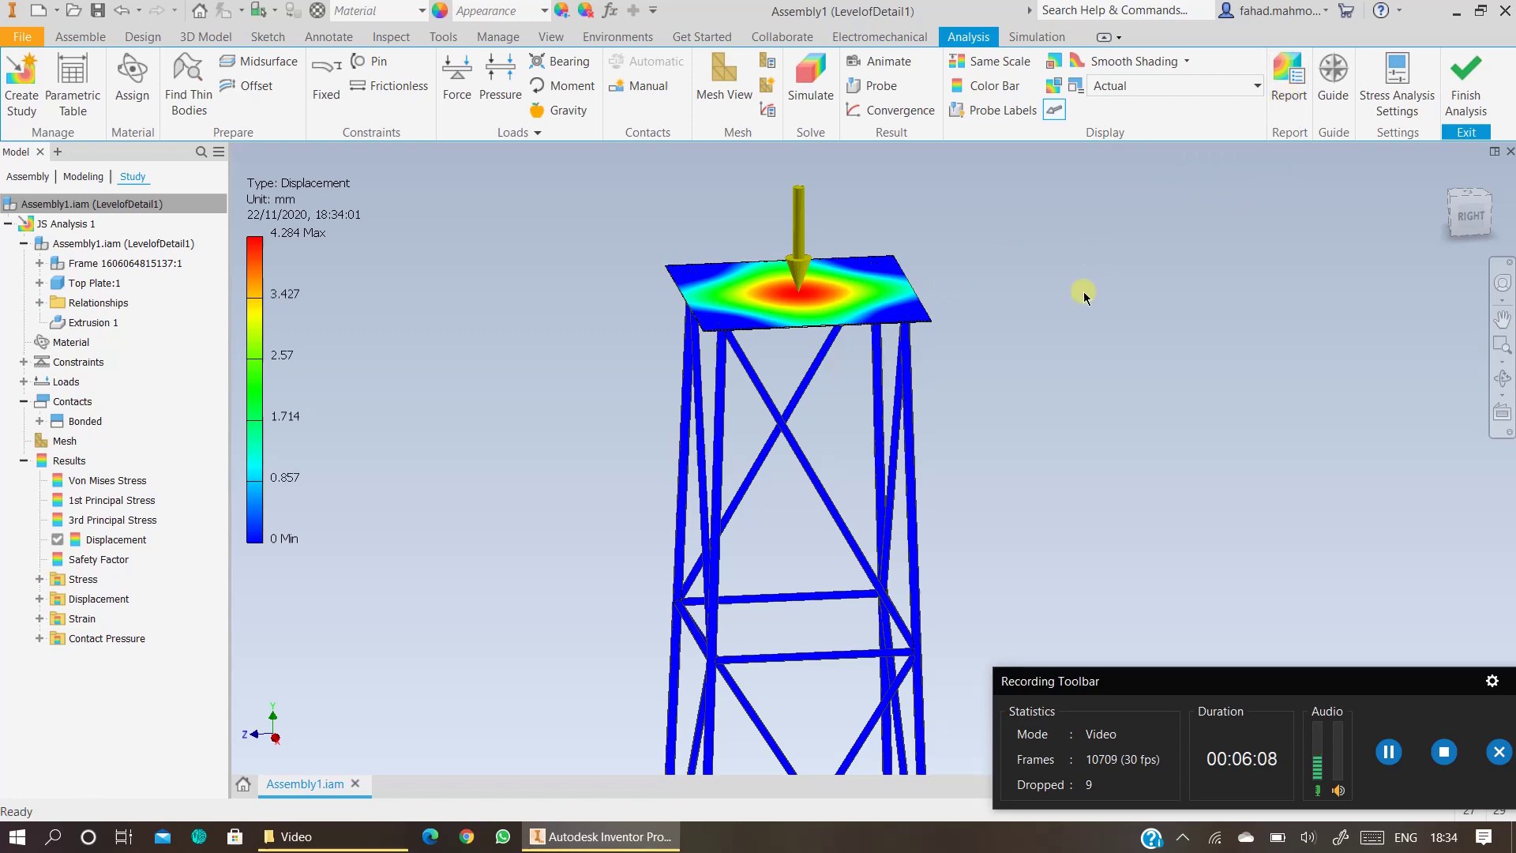
{"action": "scroll", "coordinate": [1169, 260], "scroll_direction": "up", "scroll_amount": 2}
{"action": "middle_click_drag", "start_coordinate": [1100, 322], "coordinate": [894, 327]}
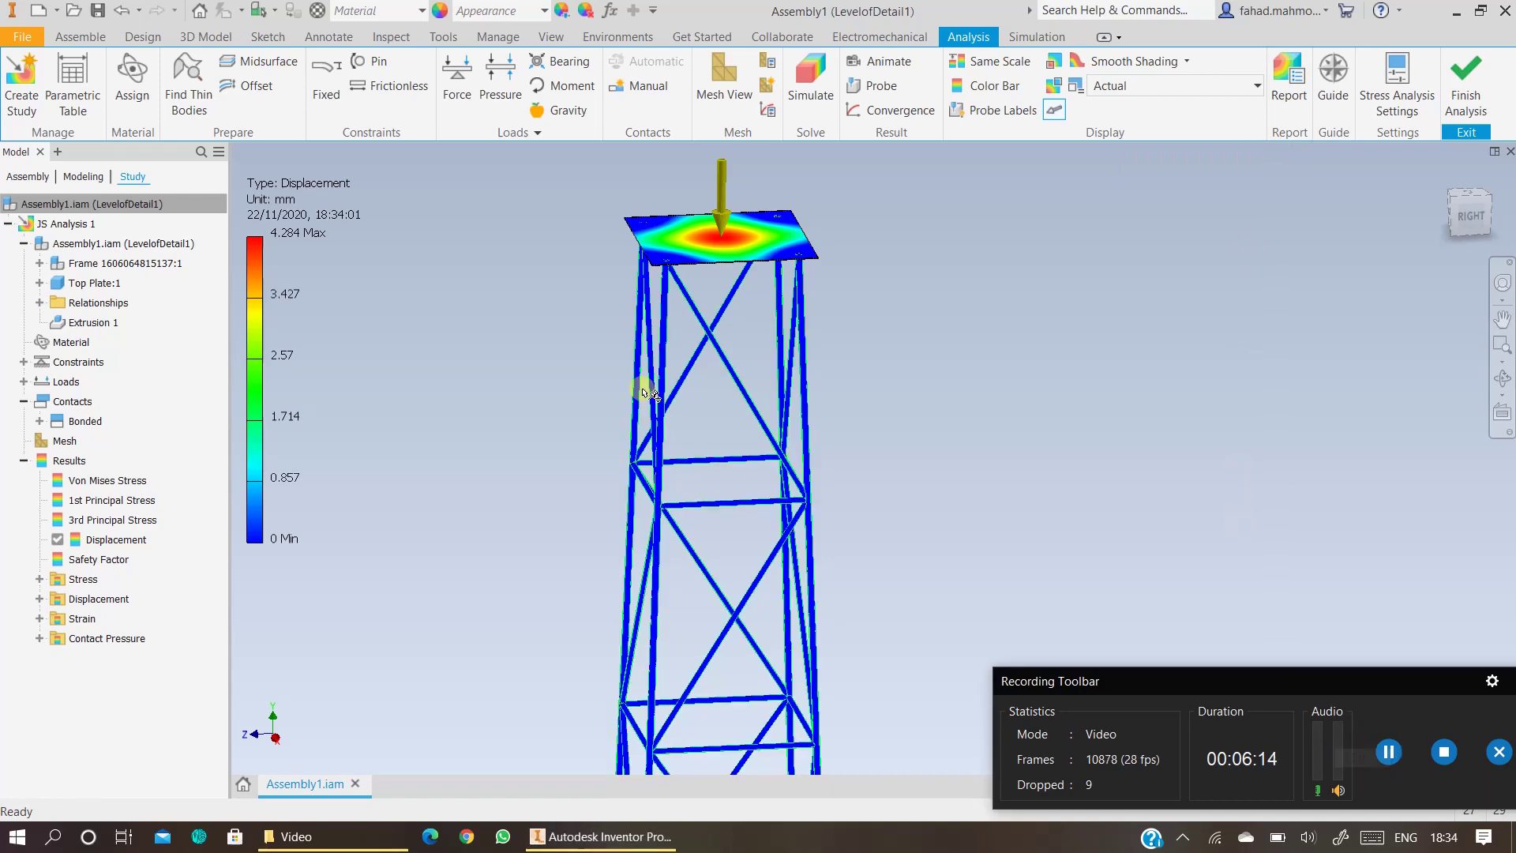
- Cycle through von Mises stress and safety factor (minimum 11.46), then back to the Displacement plot
{"action": "double_click", "coordinate": [82, 481]}
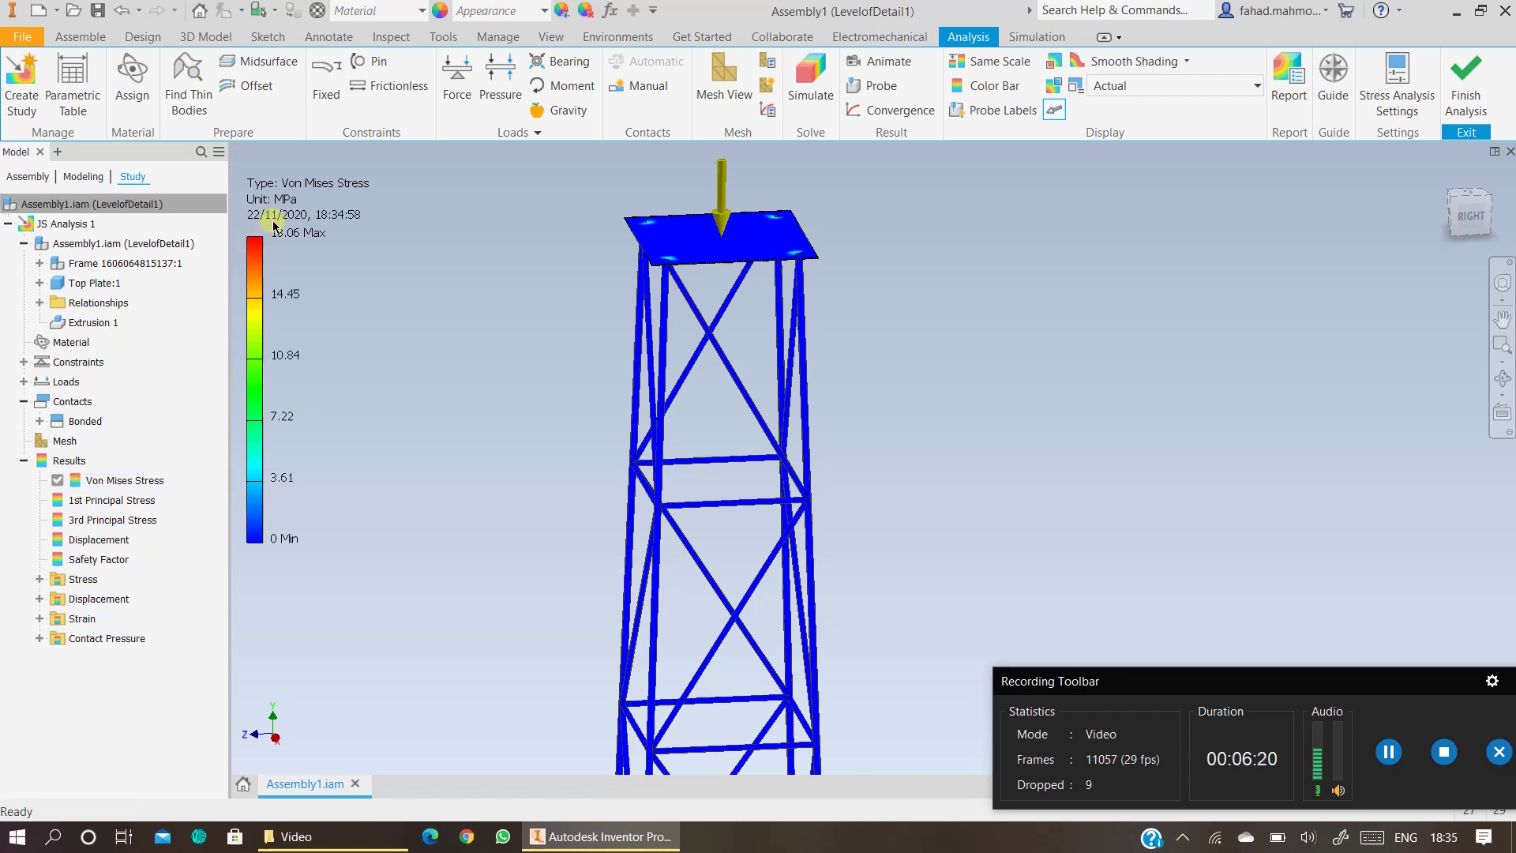
{"action": "double_click", "coordinate": [115, 561]}
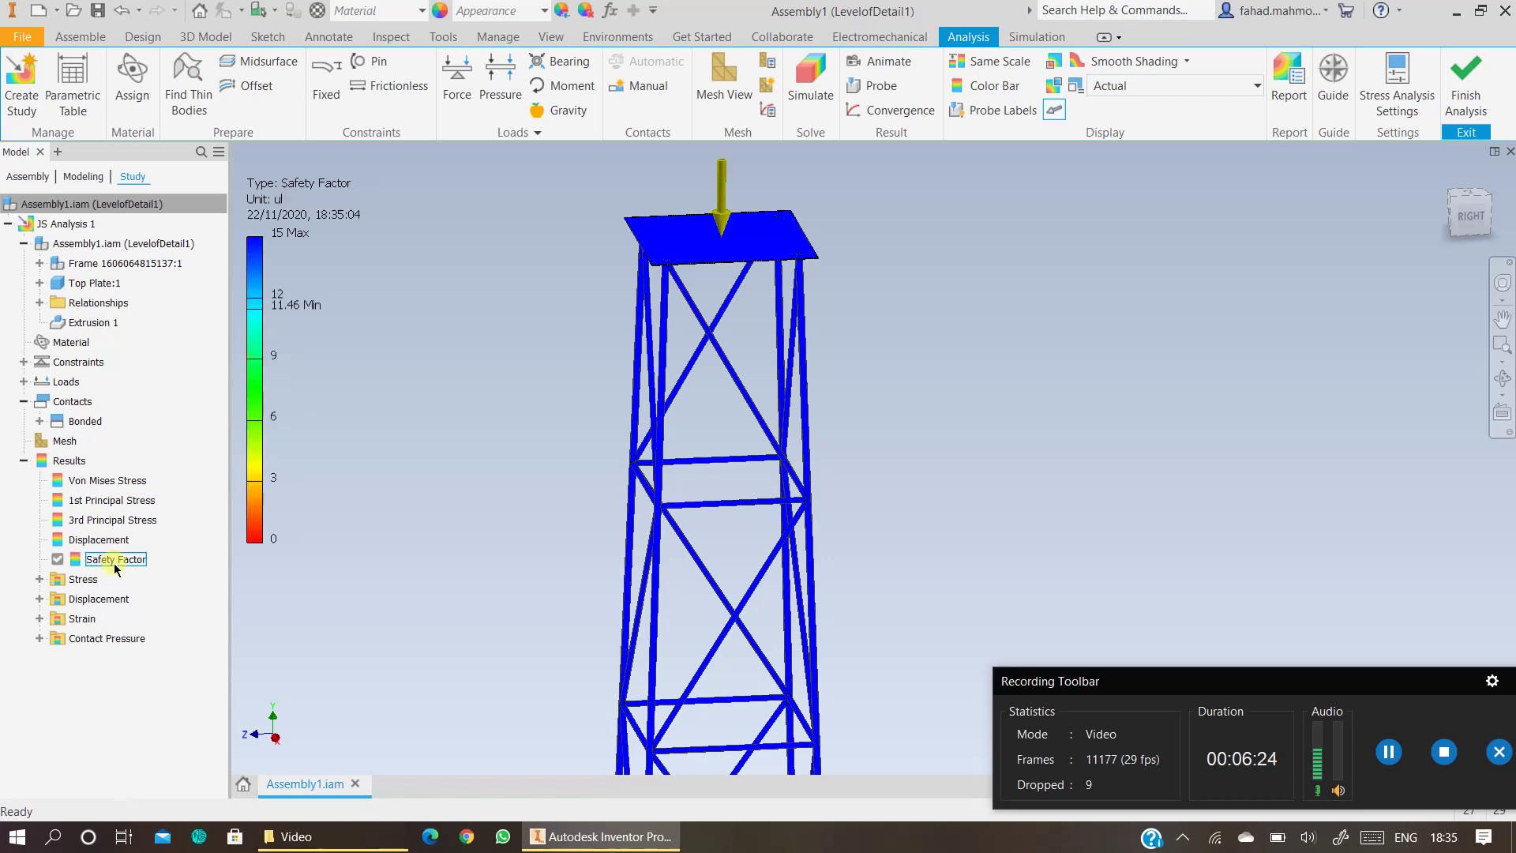
{"action": "middle_click_drag", "start_coordinate": [474, 430], "coordinate": [523, 369]}
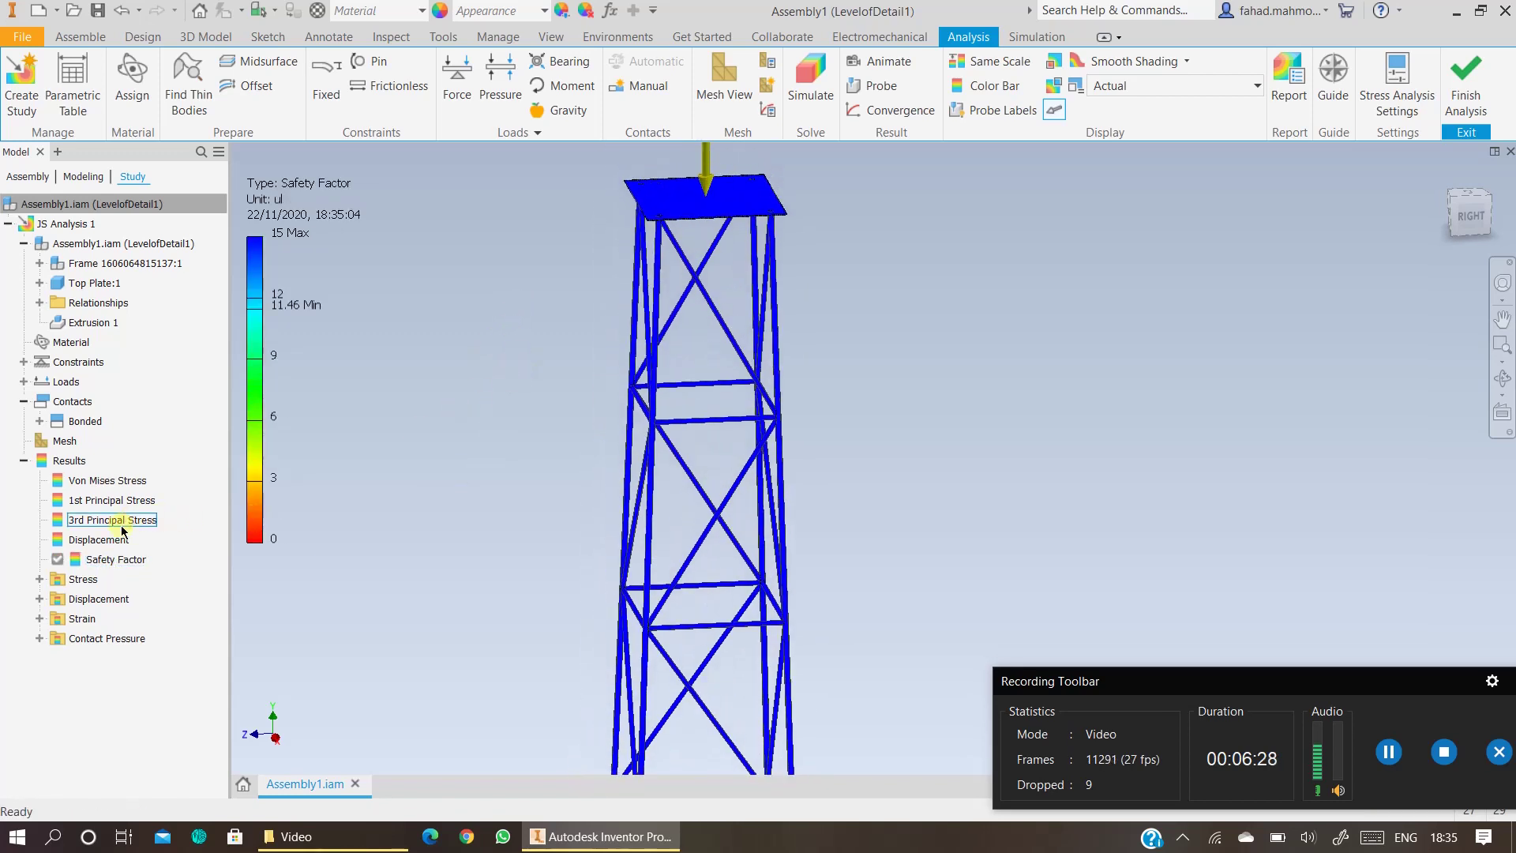
{"action": "double_click", "coordinate": [99, 540]}
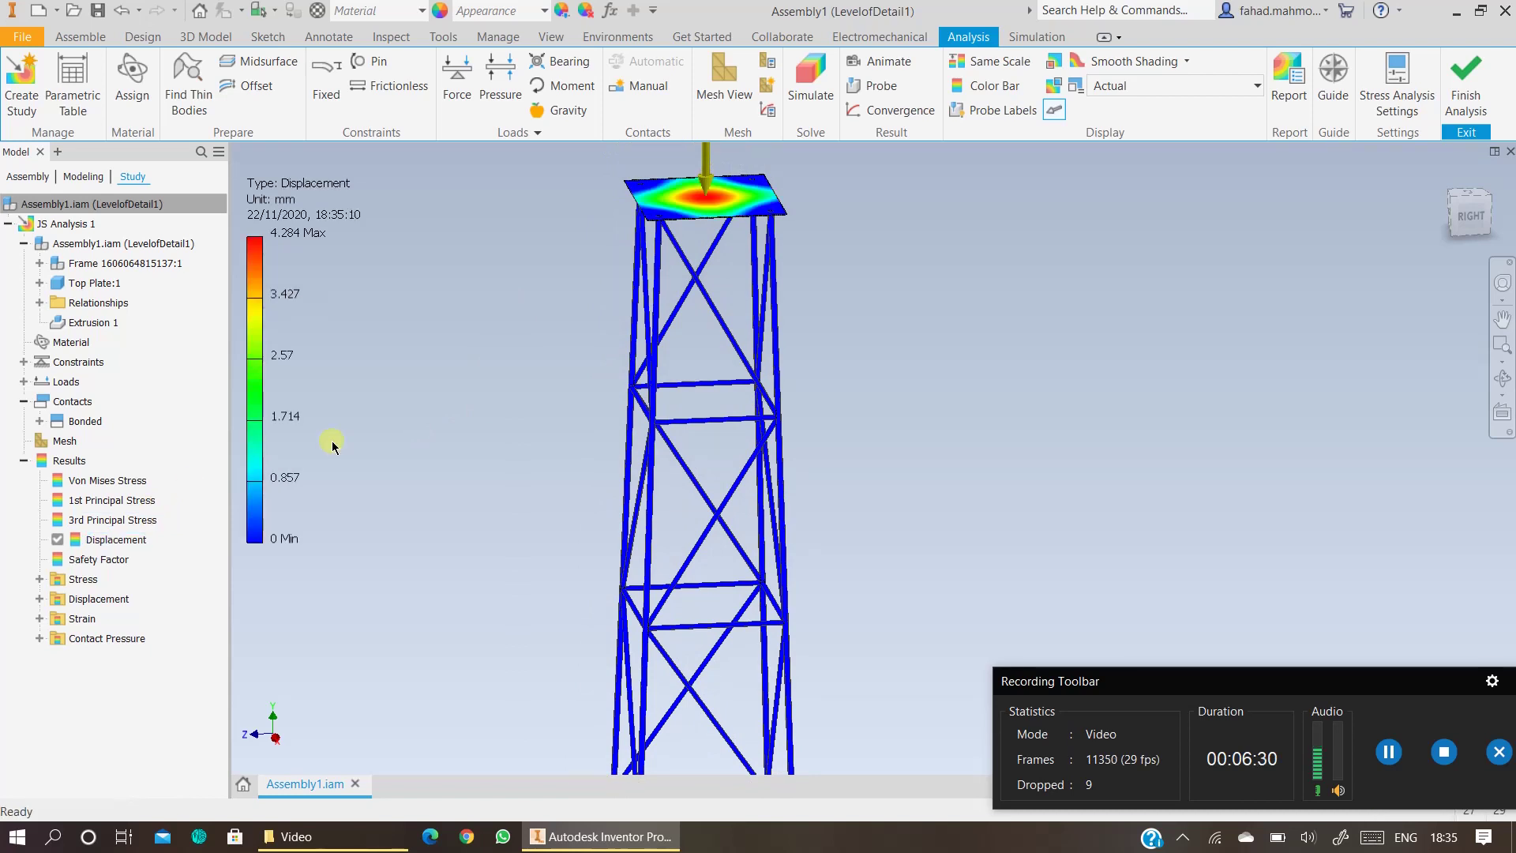
{"action": "middle_click_drag", "start_coordinate": [785, 337], "coordinate": [671, 461]}
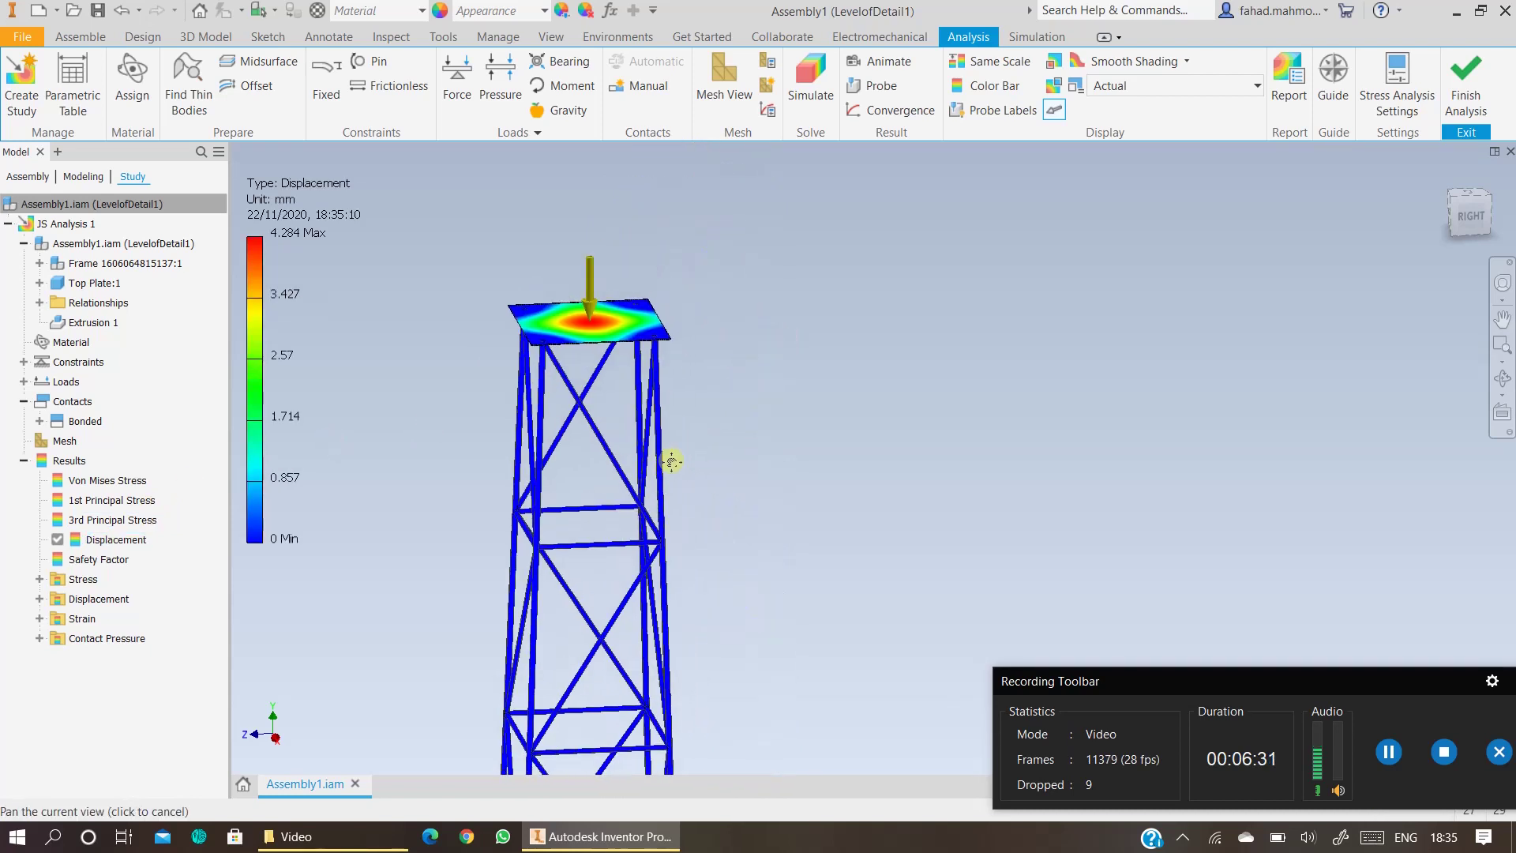
- Place displacement probe labels: 0.143 mm at a leg top and 4.085 mm at the plate centre
{"action": "left_click", "coordinate": [872, 85]}
{"action": "scroll", "coordinate": [667, 380], "scroll_direction": "down", "scroll_amount": 5}
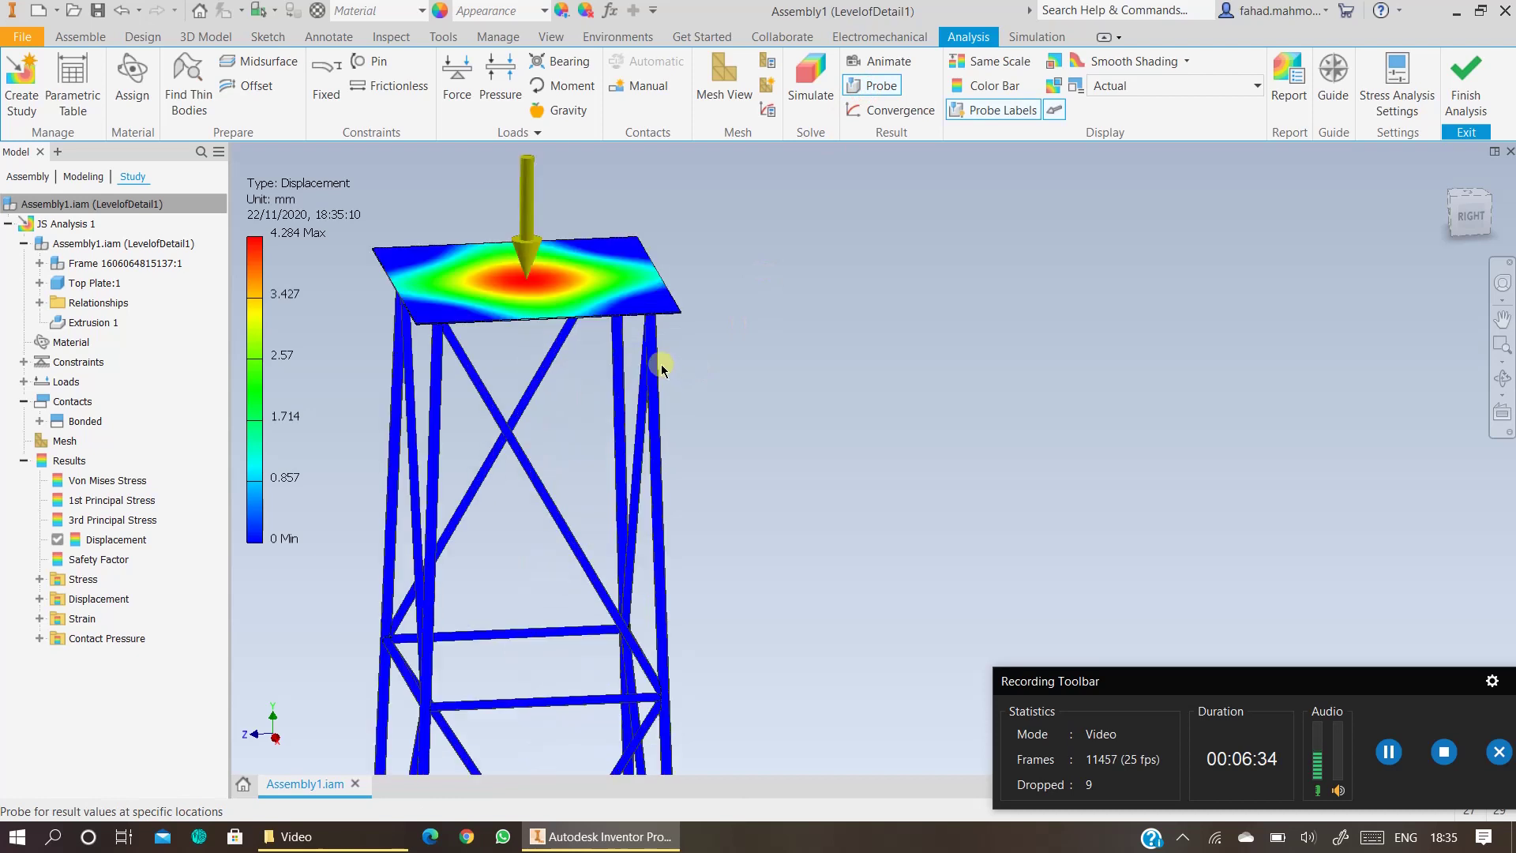
{"action": "left_click", "coordinate": [648, 295]}
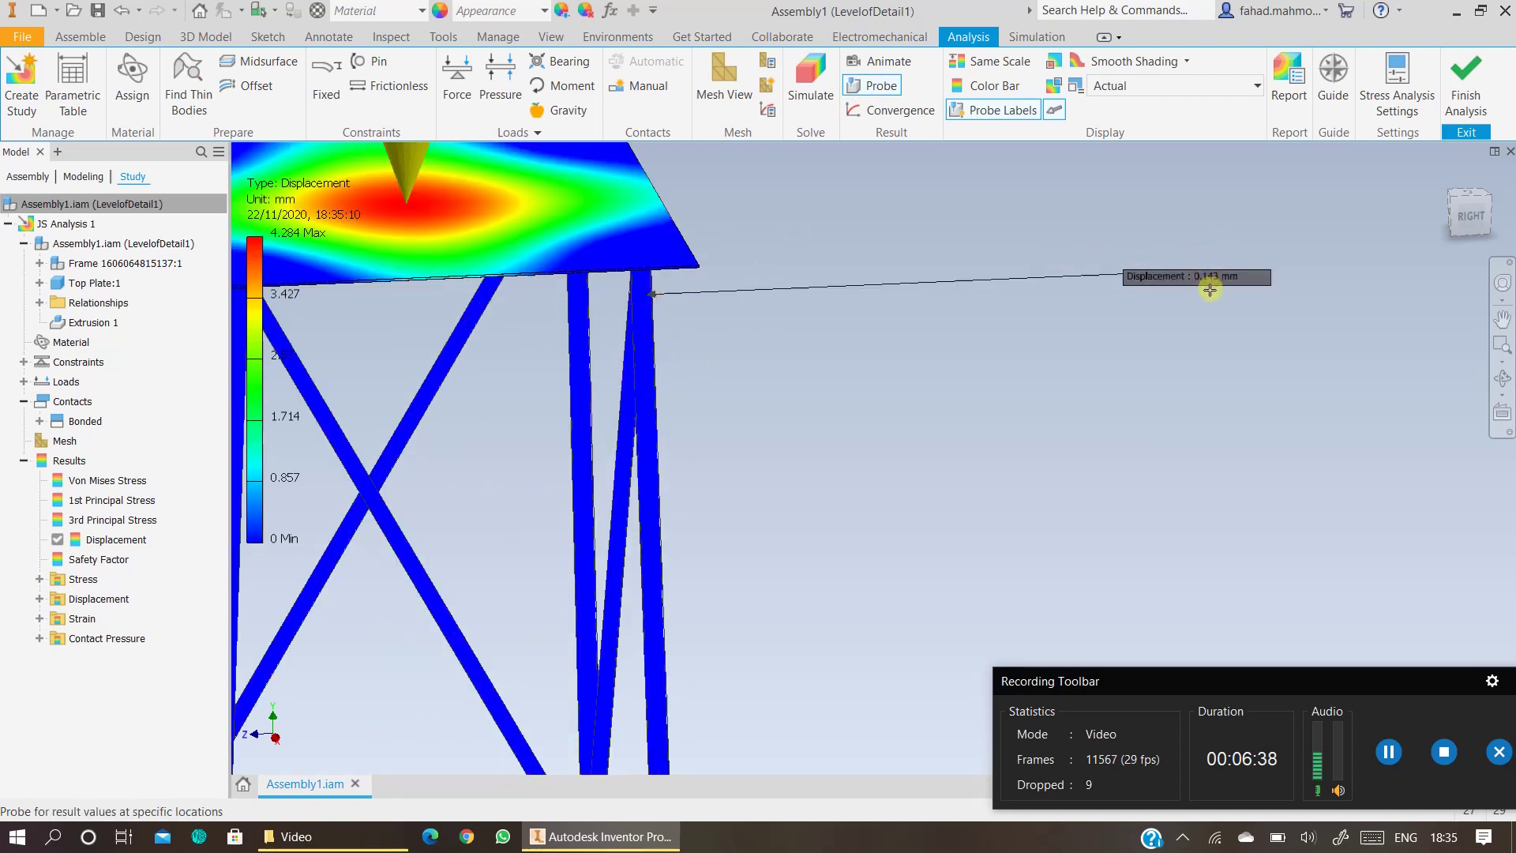
{"action": "left_click_drag", "start_coordinate": [865, 345], "coordinate": [1222, 464]}
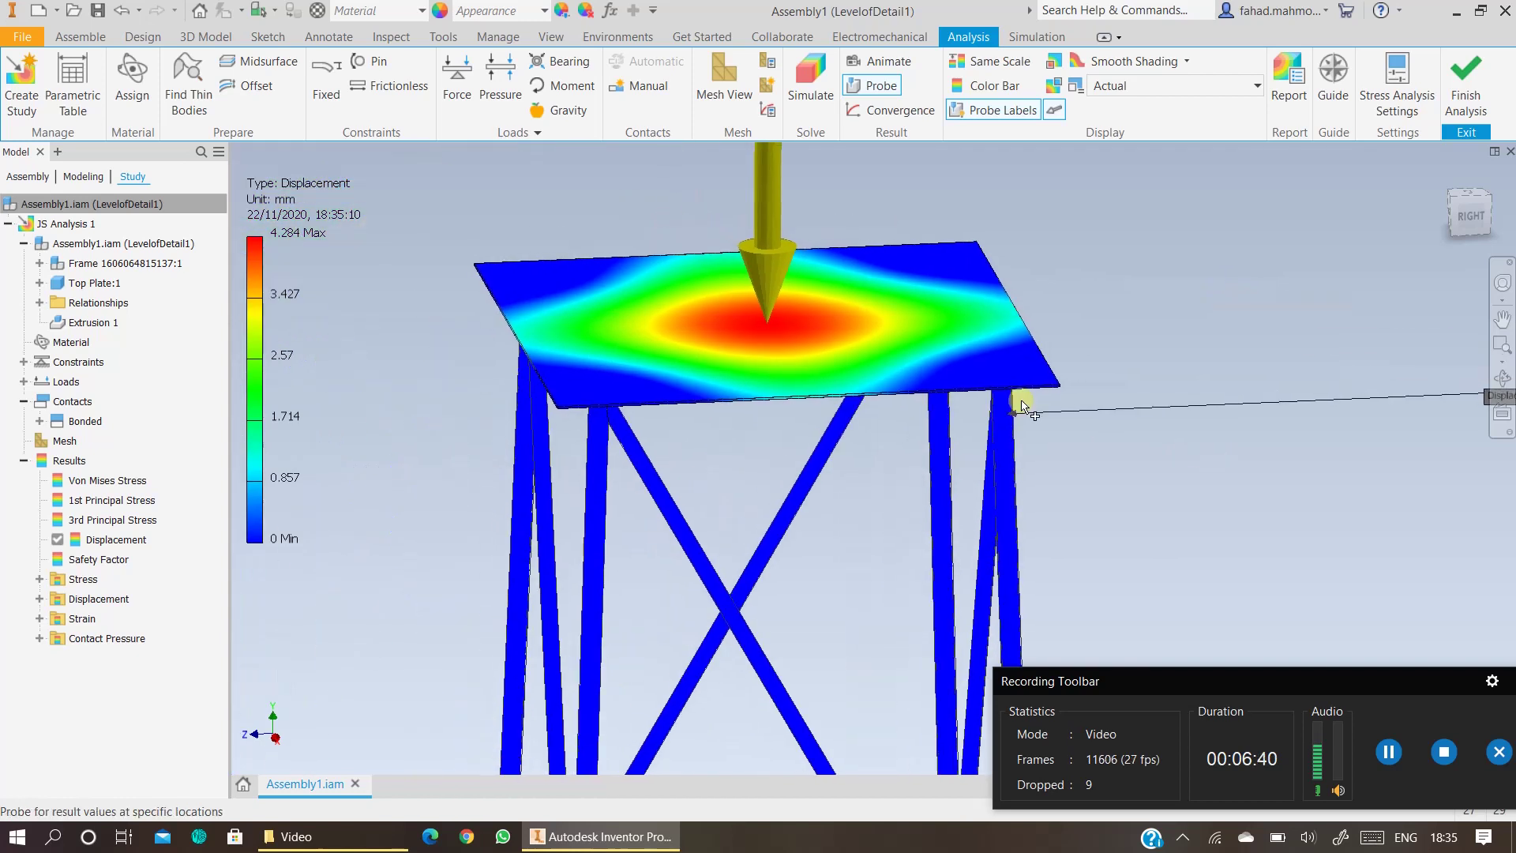
{"action": "left_click", "coordinate": [811, 333]}
{"action": "left_click_drag", "start_coordinate": [1122, 398], "coordinate": [988, 423]}
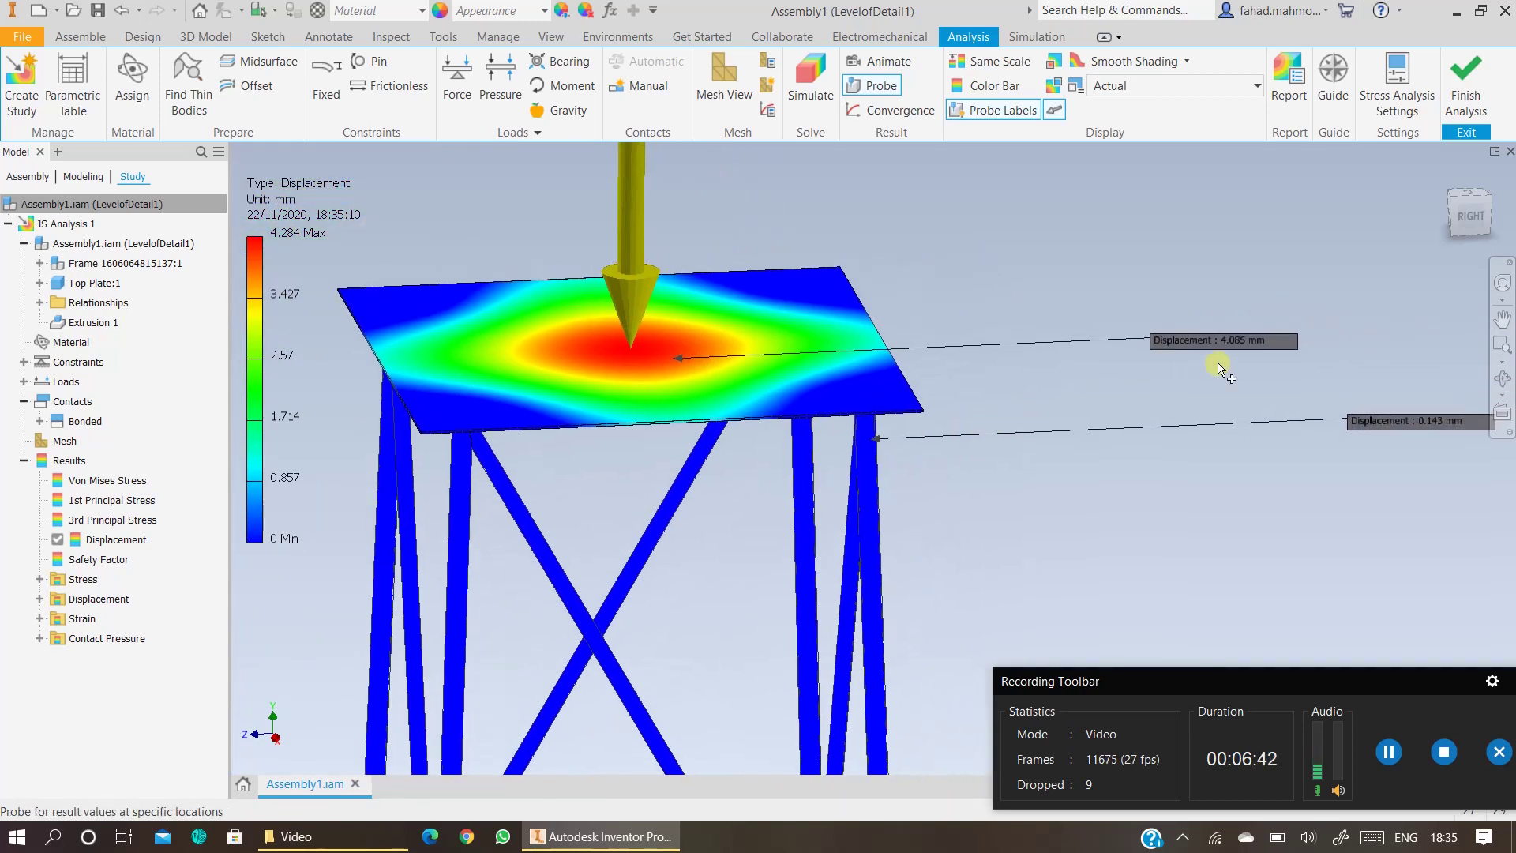